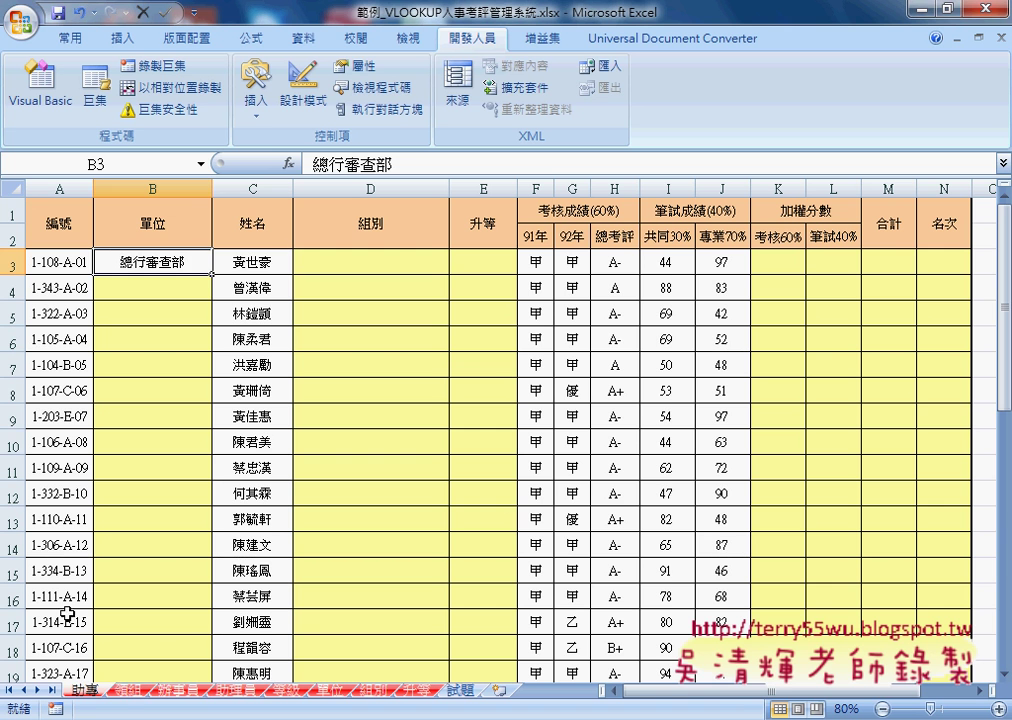
# Review the 2-series and 4-series grade worksheets, then return to the first grade worksheet.
pyautogui.click(176, 691)
pyautogui.click(228, 690)
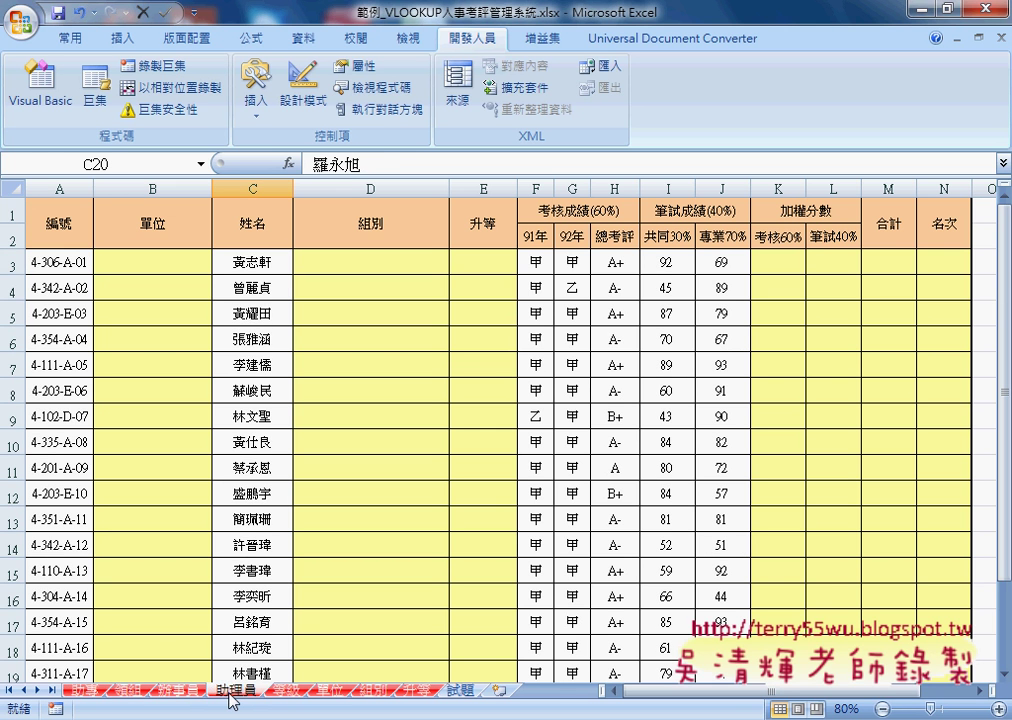
pyautogui.click(82, 690)
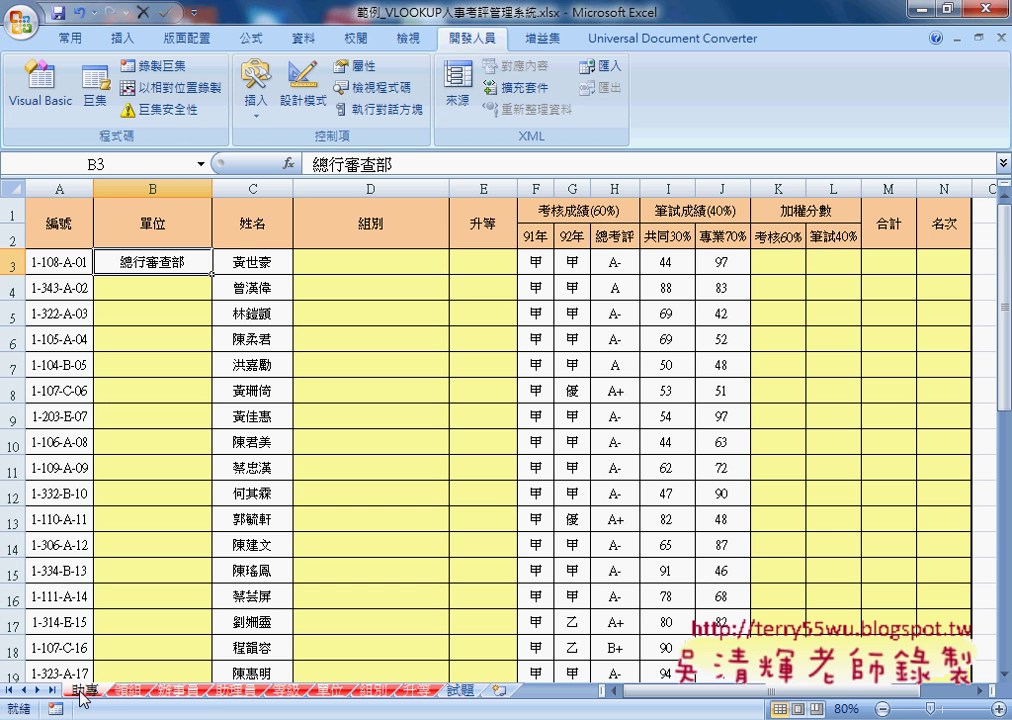
pyautogui.scroll(-2, 99, 583)
pyautogui.scroll(-4, 99, 583)
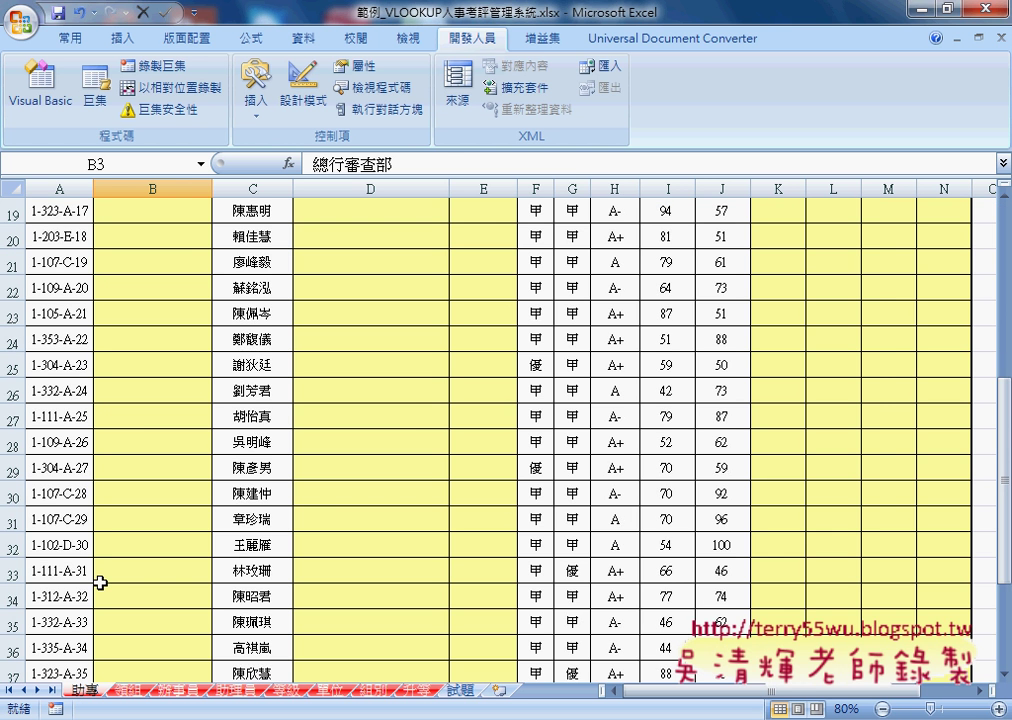
pyautogui.scroll(-3, 99, 583)
pyautogui.click(127, 690)
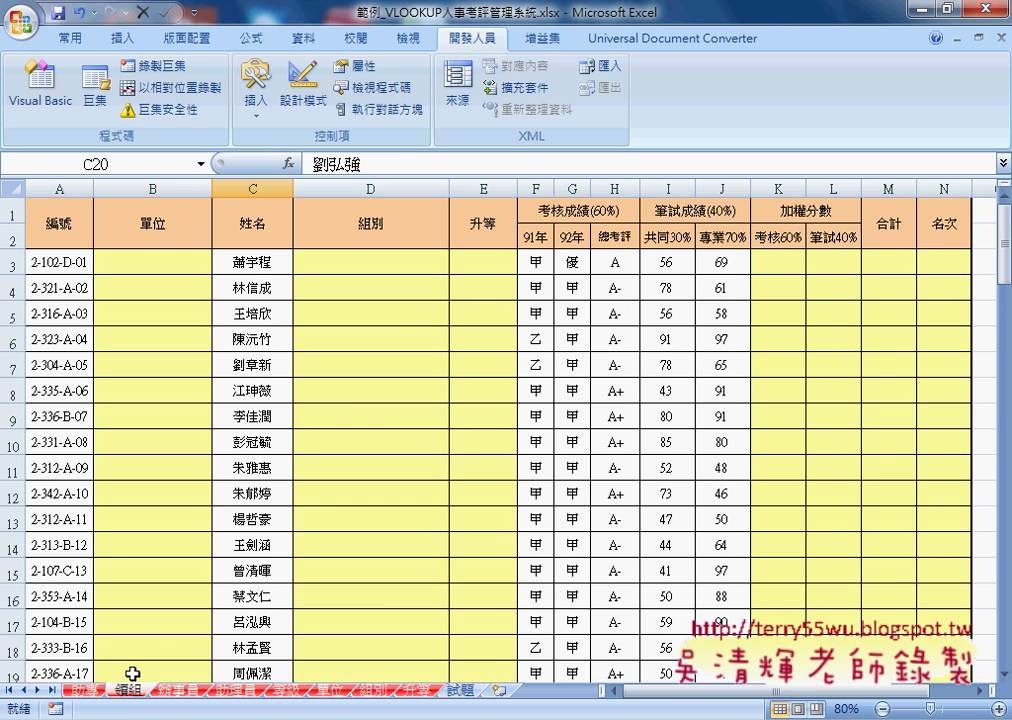
pyautogui.scroll(-6, 140, 660)
pyautogui.scroll(-4, 143, 655)
pyautogui.scroll(-6, 143, 655)
pyautogui.scroll(-4, 143, 655)
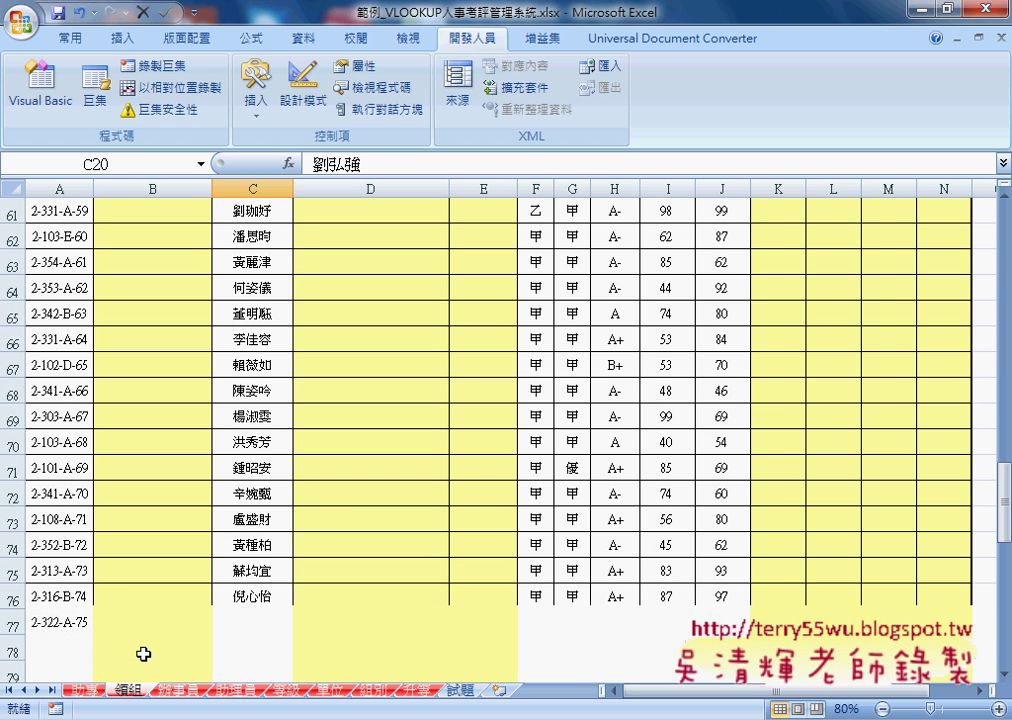
pyautogui.scroll(-4, 143, 655)
pyautogui.scroll(-6, 143, 655)
pyautogui.scroll(-2, 143, 654)
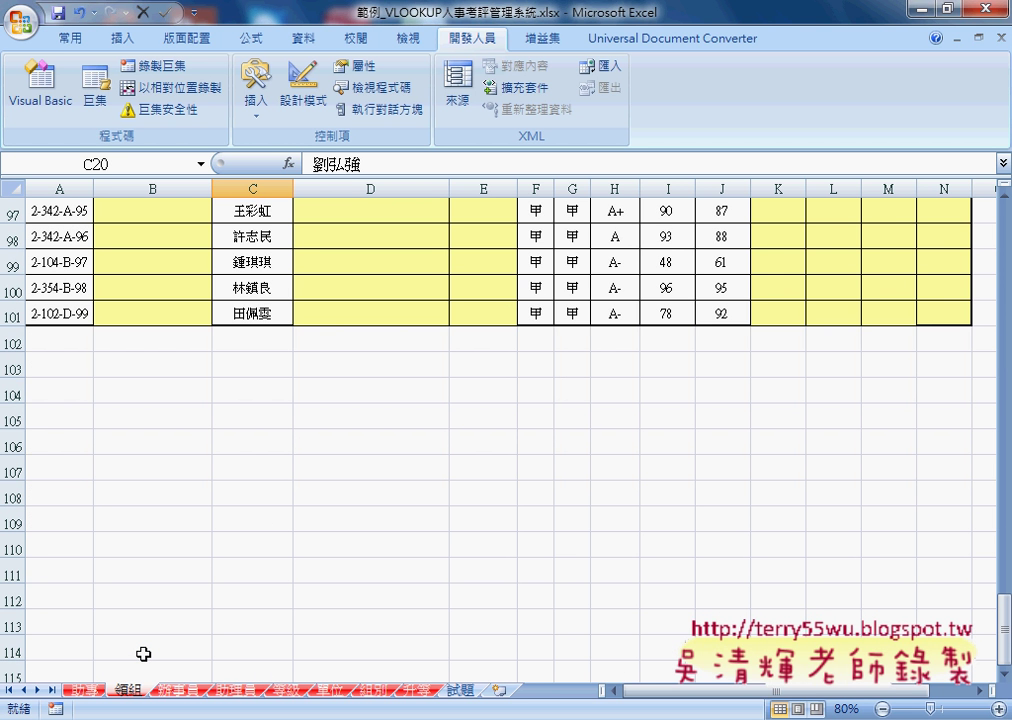
pyautogui.click(86, 690)
pyautogui.scroll(9, 124, 568)
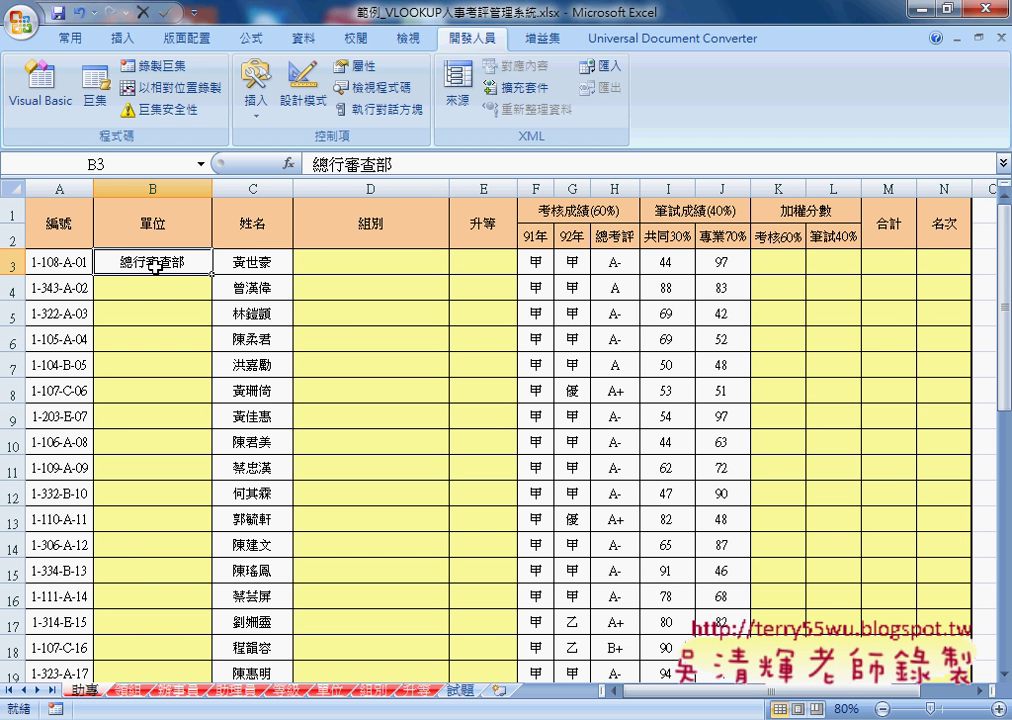
# Clear B3 and choose the MID text function for it.
pyautogui.press('Delete')
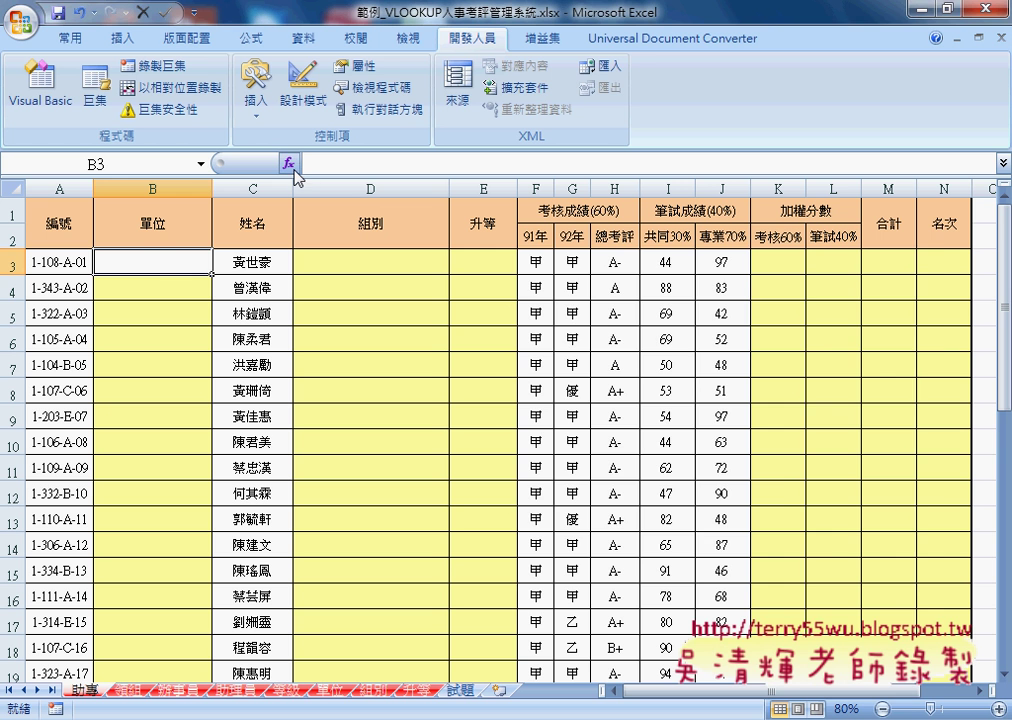
pyautogui.click(290, 165)
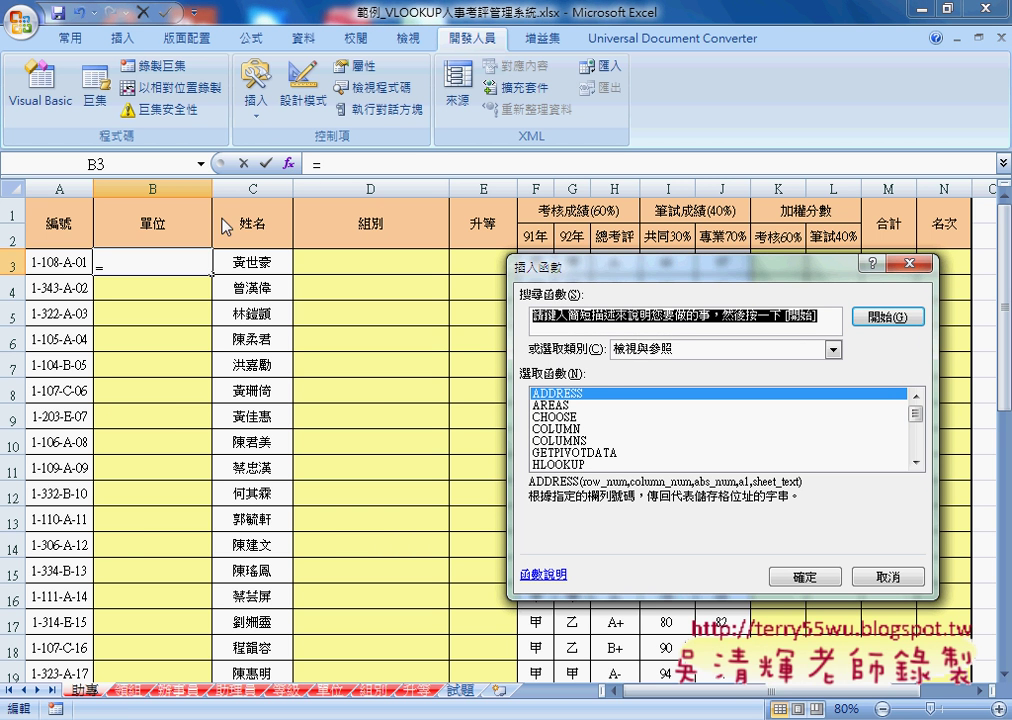
pyautogui.click(640, 349)
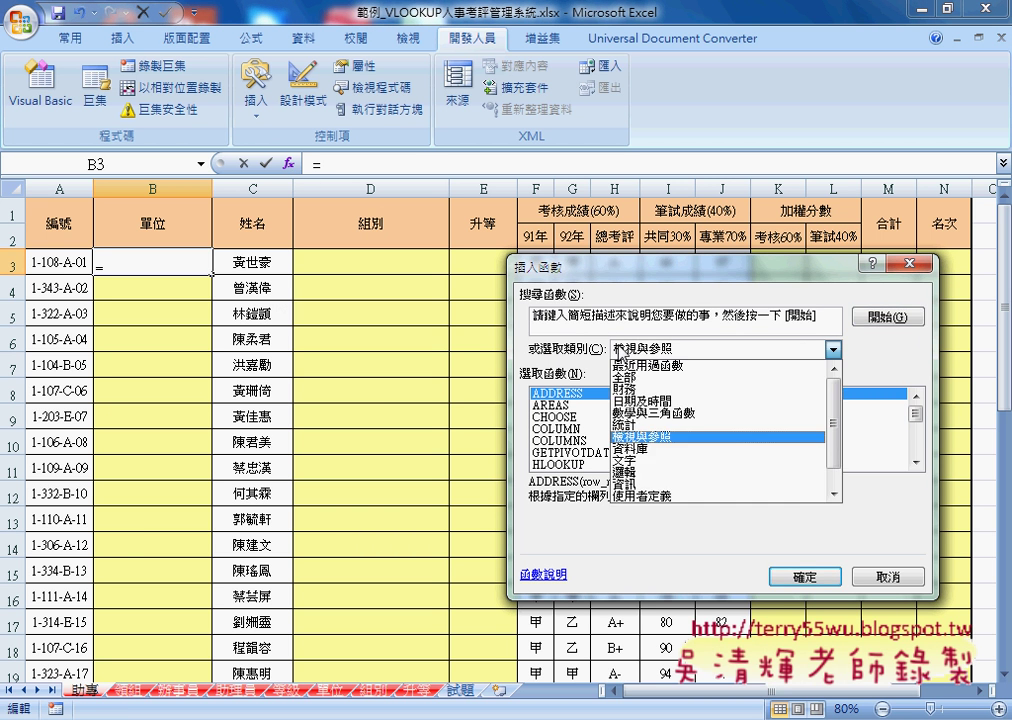
pyautogui.click(628, 460)
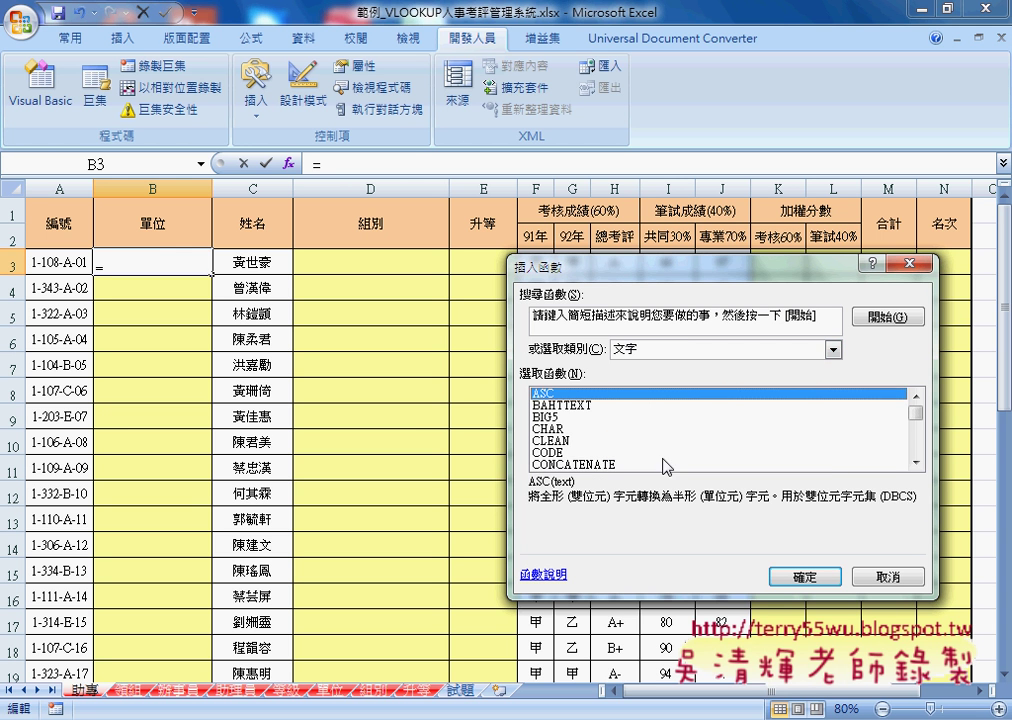
pyautogui.scroll(-3, 917, 428)
pyautogui.scroll(-1, 917, 428)
pyautogui.scroll(-1, 917, 428)
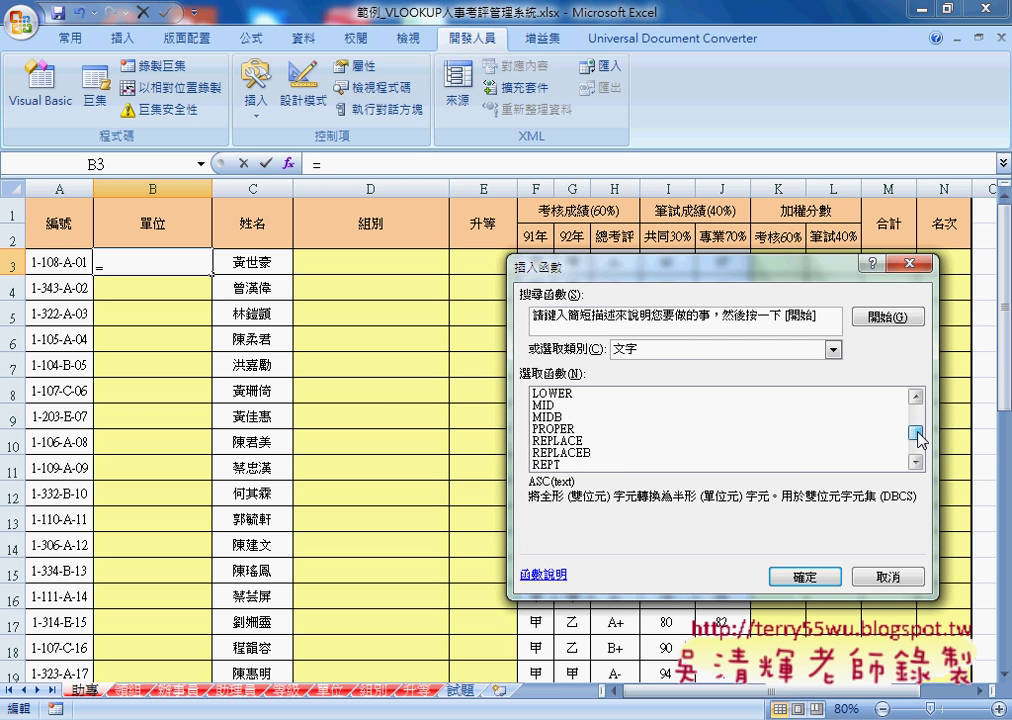
pyautogui.click(549, 404)
pyautogui.doubleClick(549, 404)
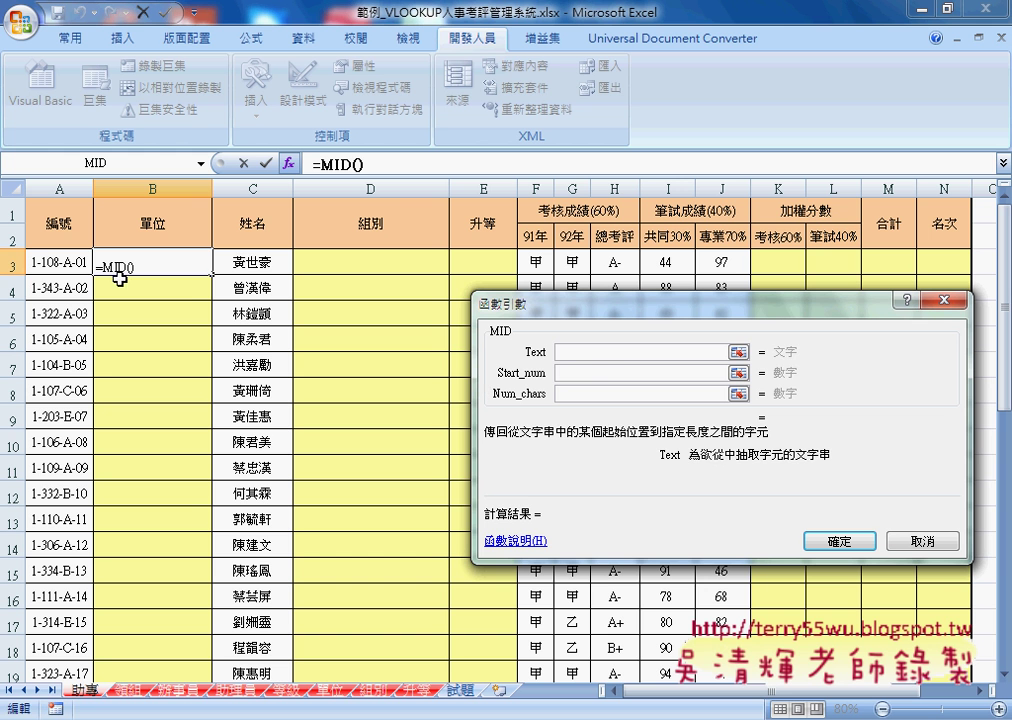
# Enter MID arguments A3, 3 and 3 to put =MID(A3,3,3) in B3.
pyautogui.click(60, 262)
pyautogui.click(607, 372)
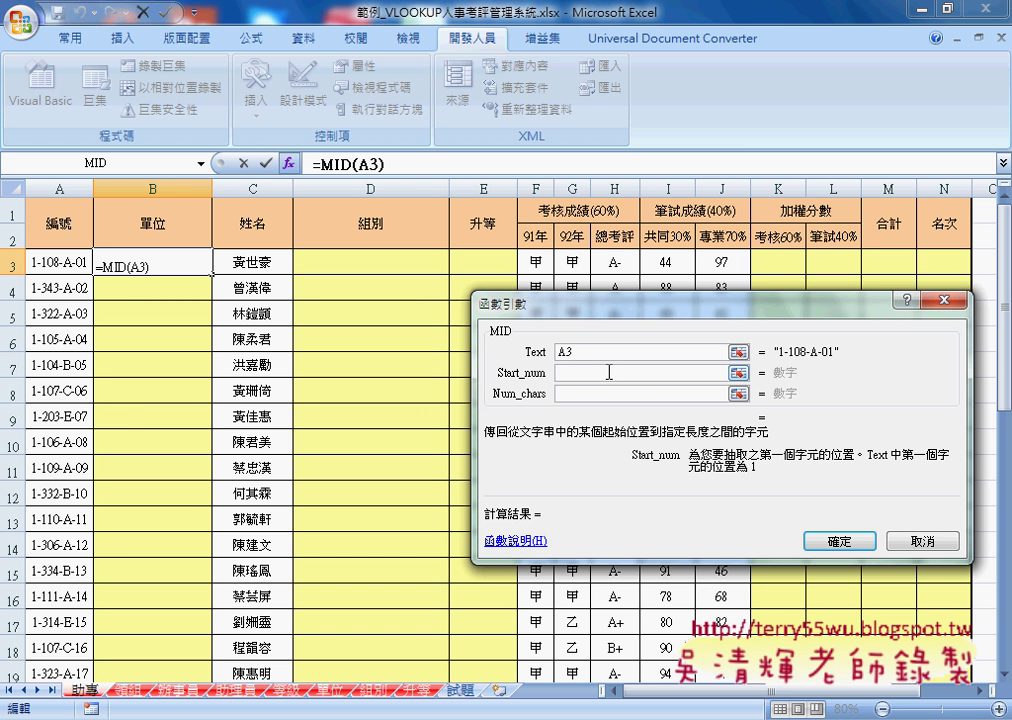
pyautogui.write('3')
pyautogui.click(628, 395)
pyautogui.write('3')
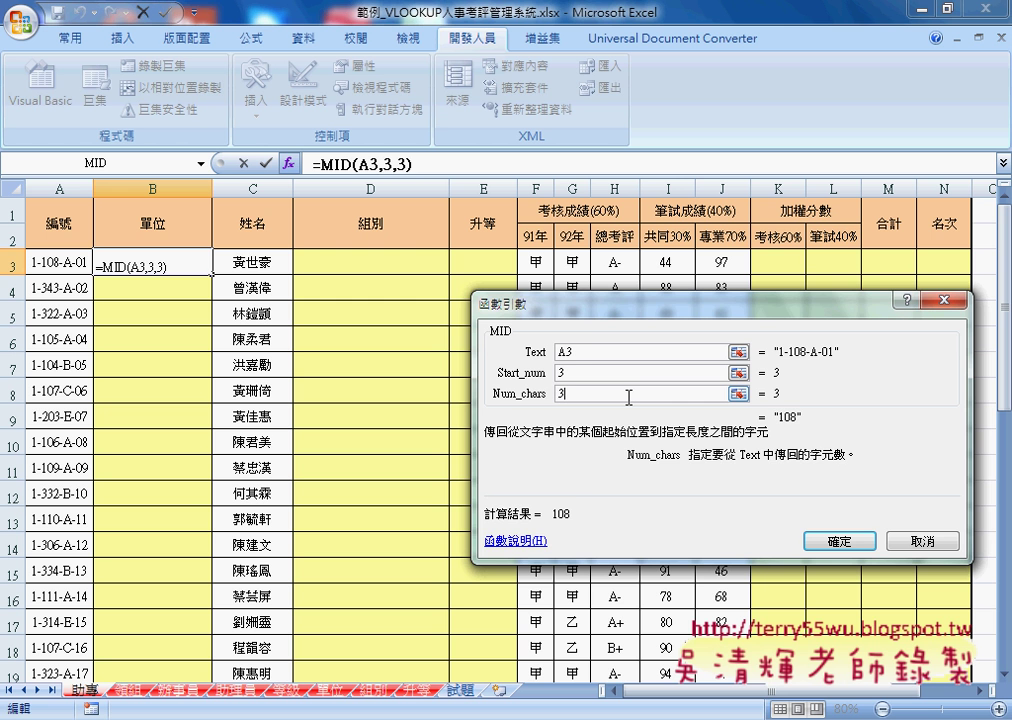
pyautogui.click(840, 541)
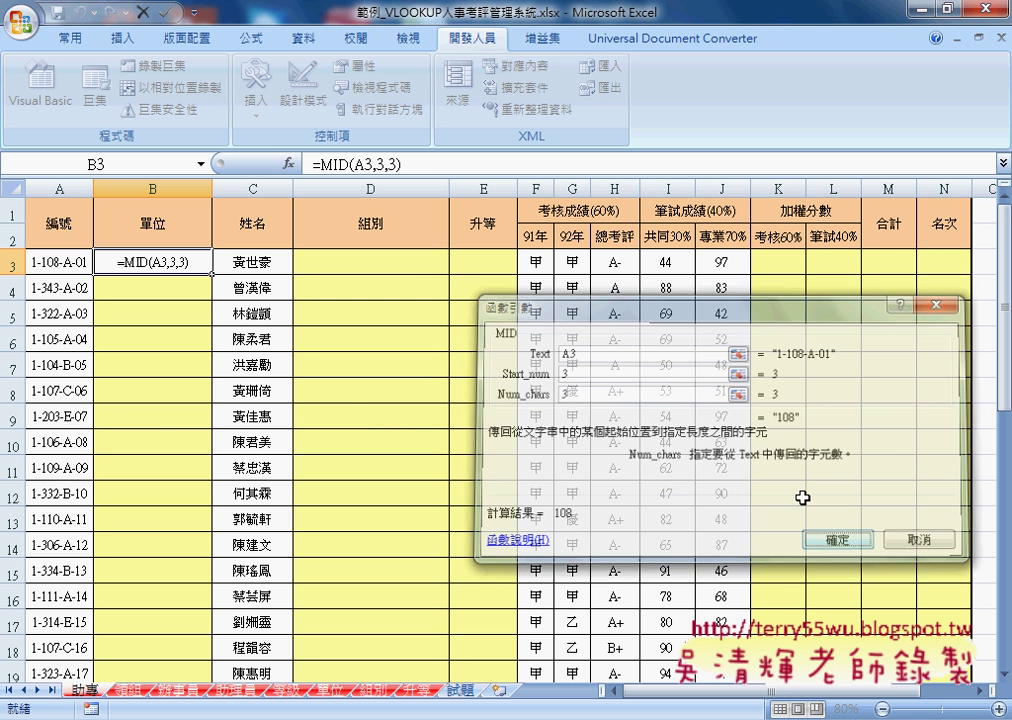
# Cut MID(A3,3,3) out of B3's formula, leaving only the equals sign.
pyautogui.moveTo(322, 163); pyautogui.dragTo(413, 163)
pyautogui.rightClick(413, 163)
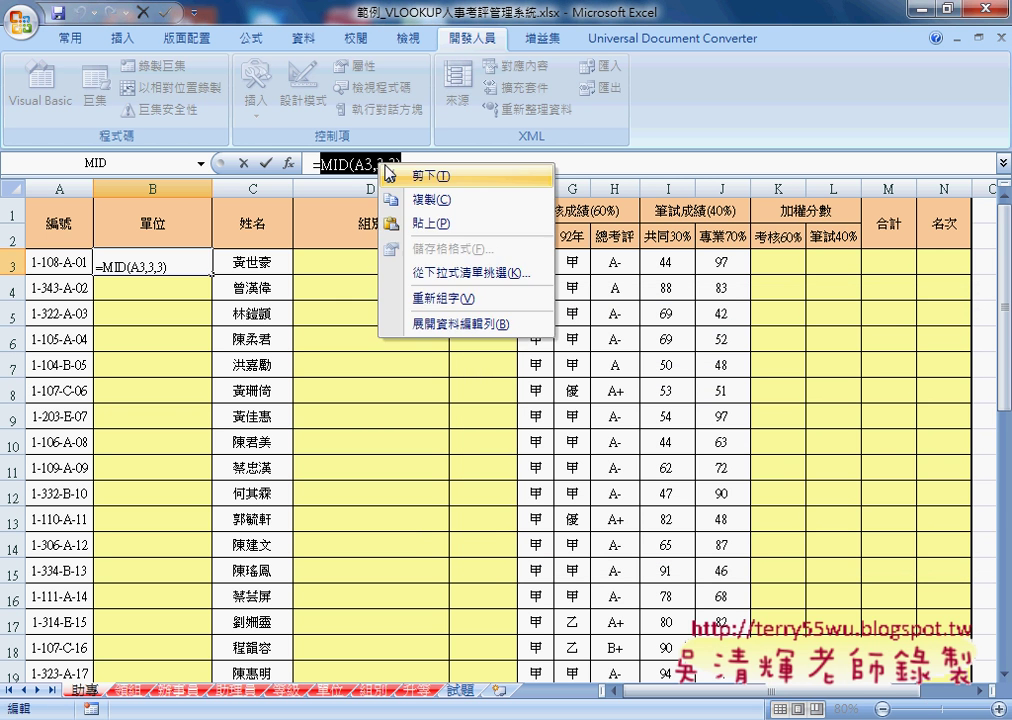
pyautogui.click(400, 176)
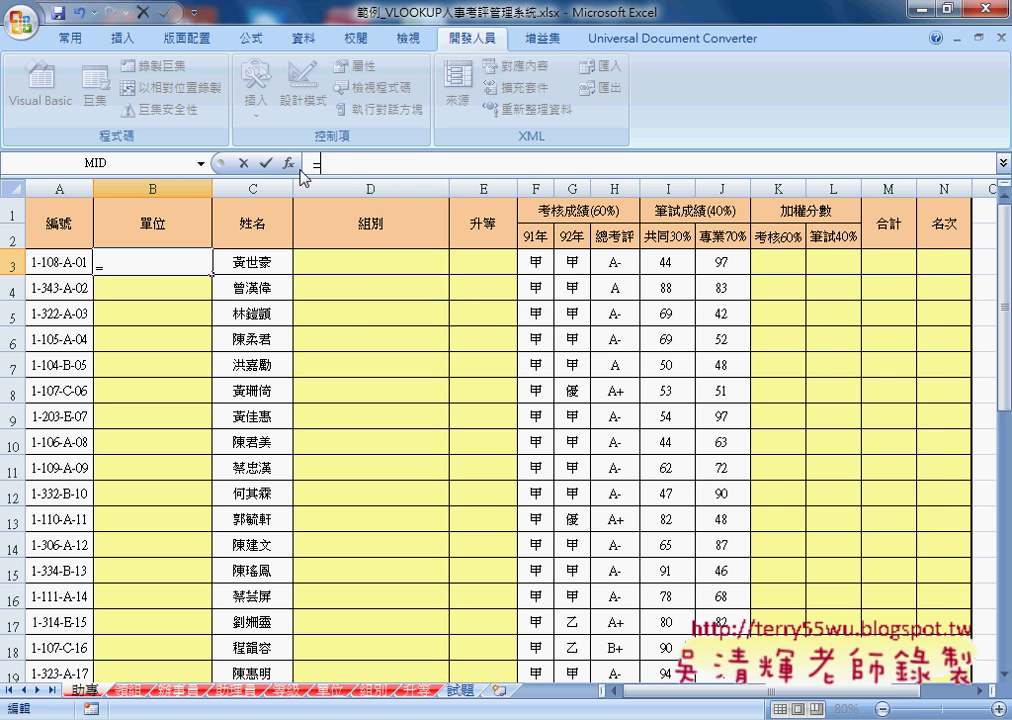
# Start a VLOOKUP in B3 with pasted MID(A3,3,3) as lookup value and 單位 as table.
pyautogui.click(289, 163)
pyautogui.click(833, 349)
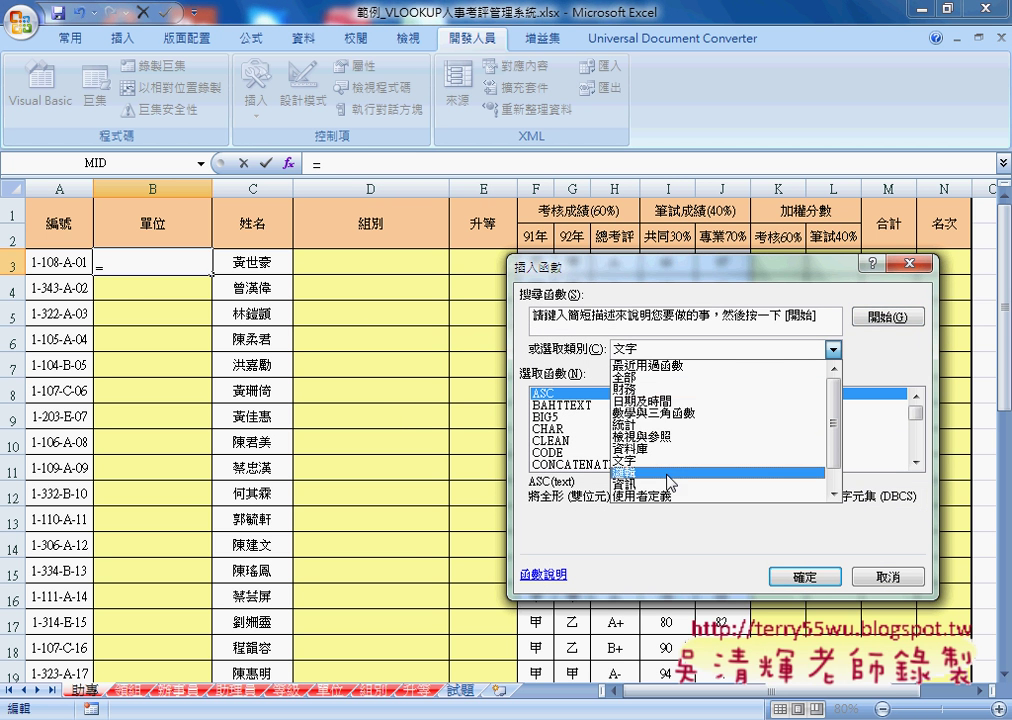
pyautogui.click(660, 437)
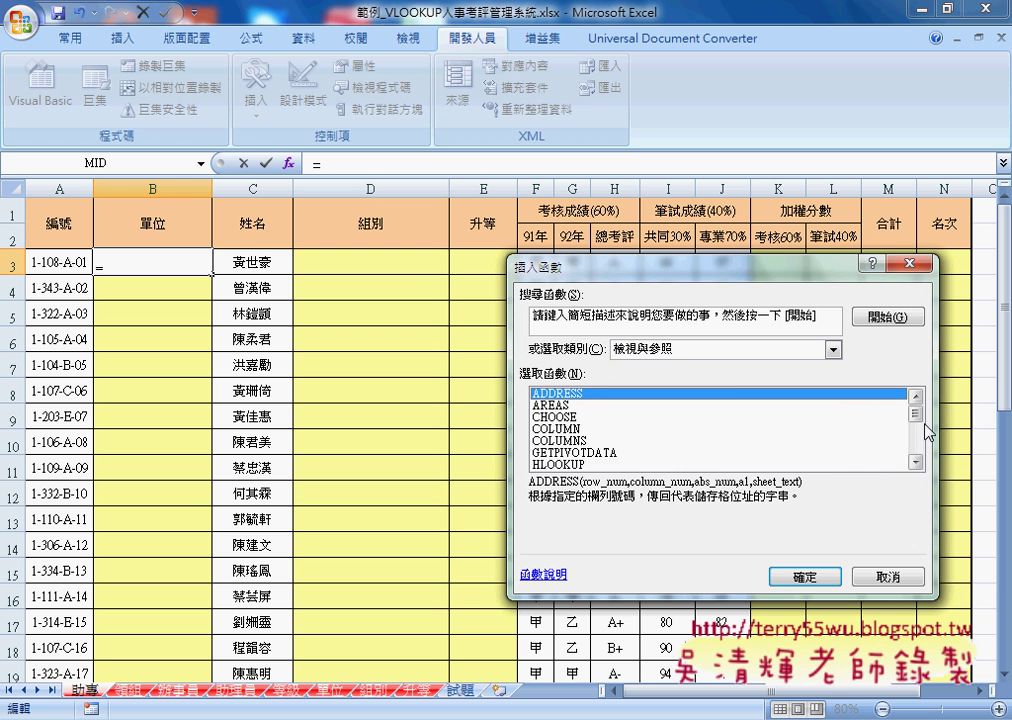
pyautogui.scroll(-4, 929, 432)
pyautogui.doubleClick(850, 463)
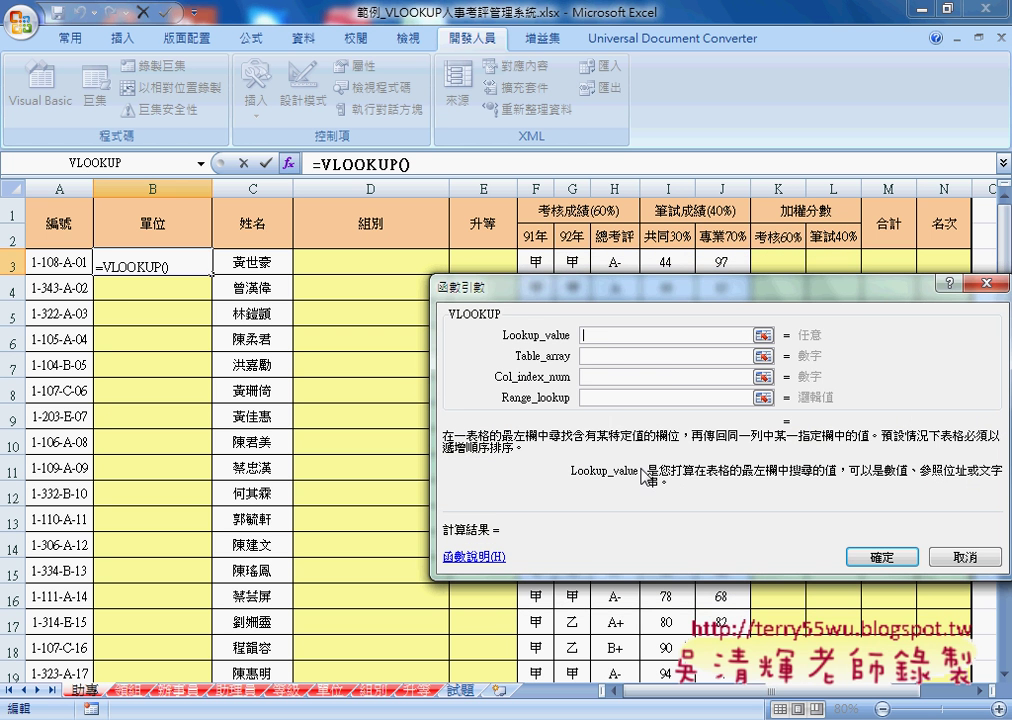
pyautogui.rightClick(583, 335)
pyautogui.click(648, 389)
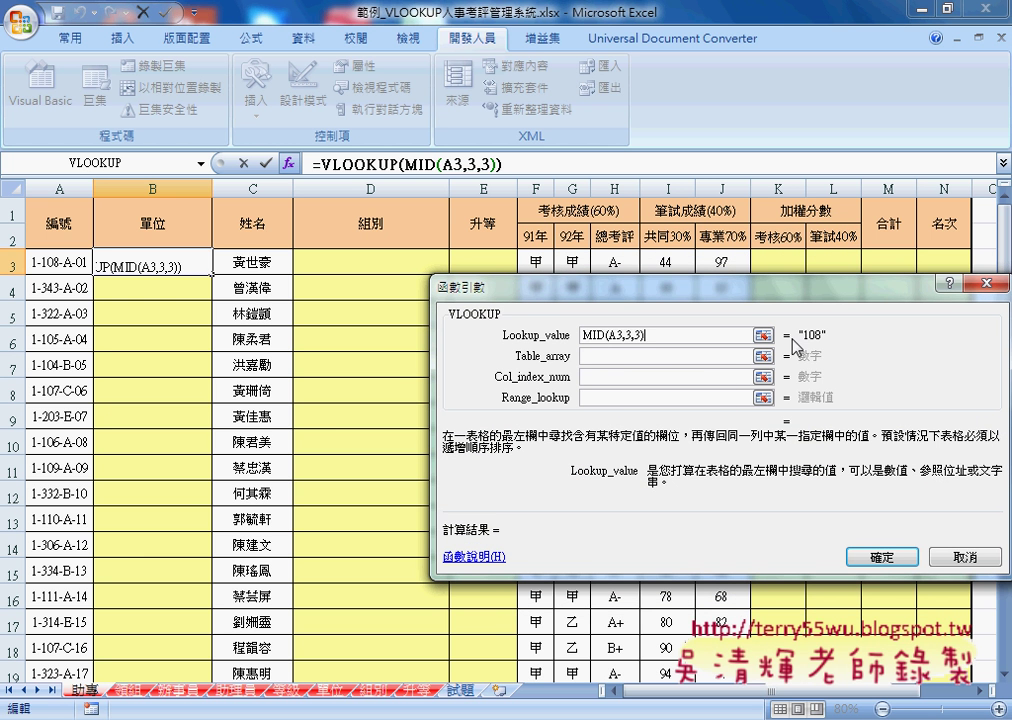
pyautogui.click(617, 357)
pyautogui.press('F3')
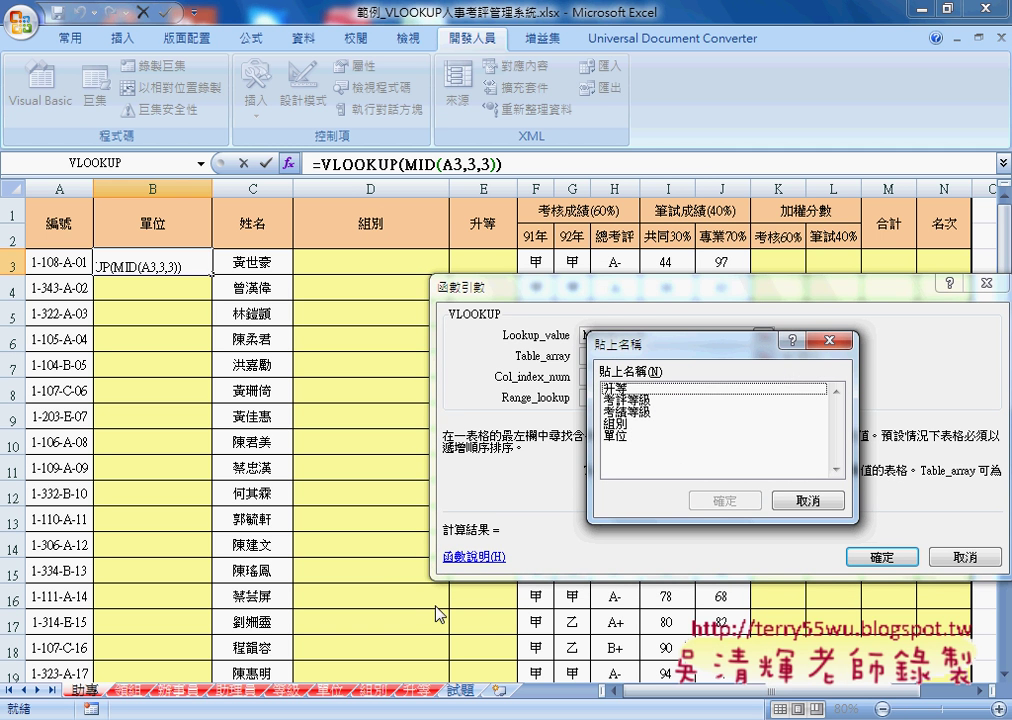
pyautogui.doubleClick(614, 436)
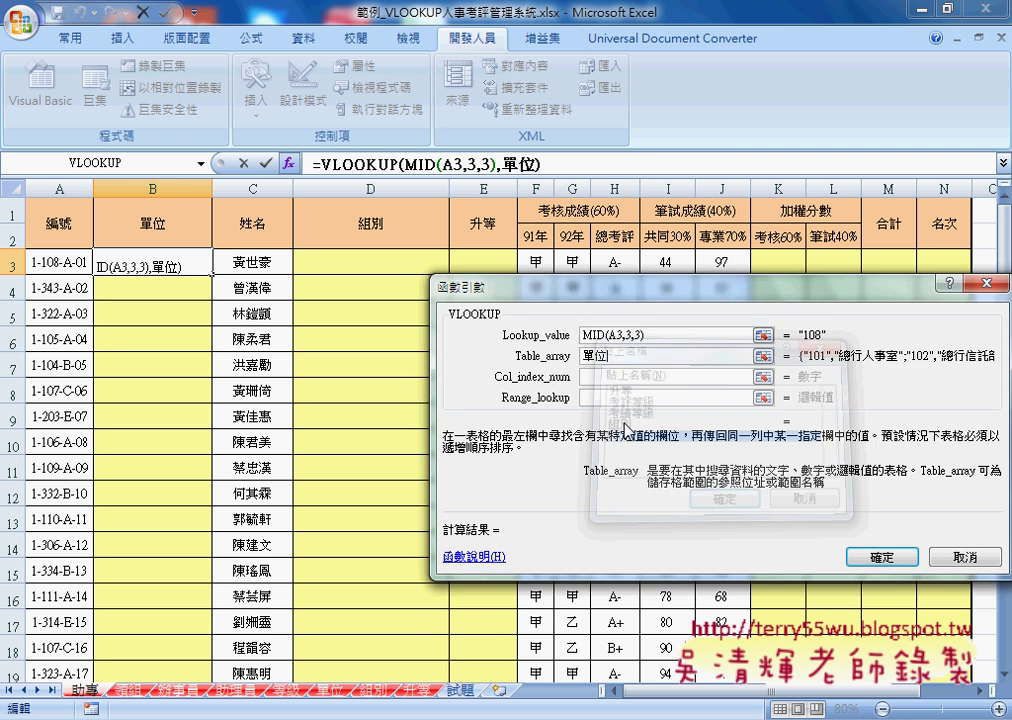
pyautogui.press('Tab')
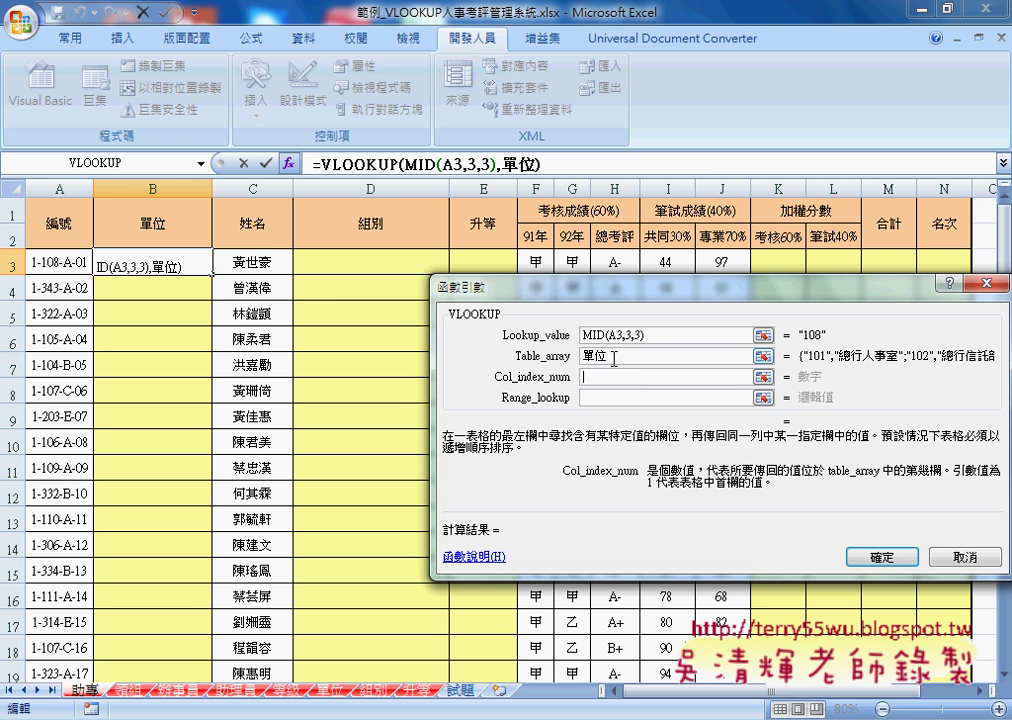
# Set column 2 and exact match 0 to finish =VLOOKUP(MID(A3,3,3),單位,2,0).
pyautogui.click(614, 357)
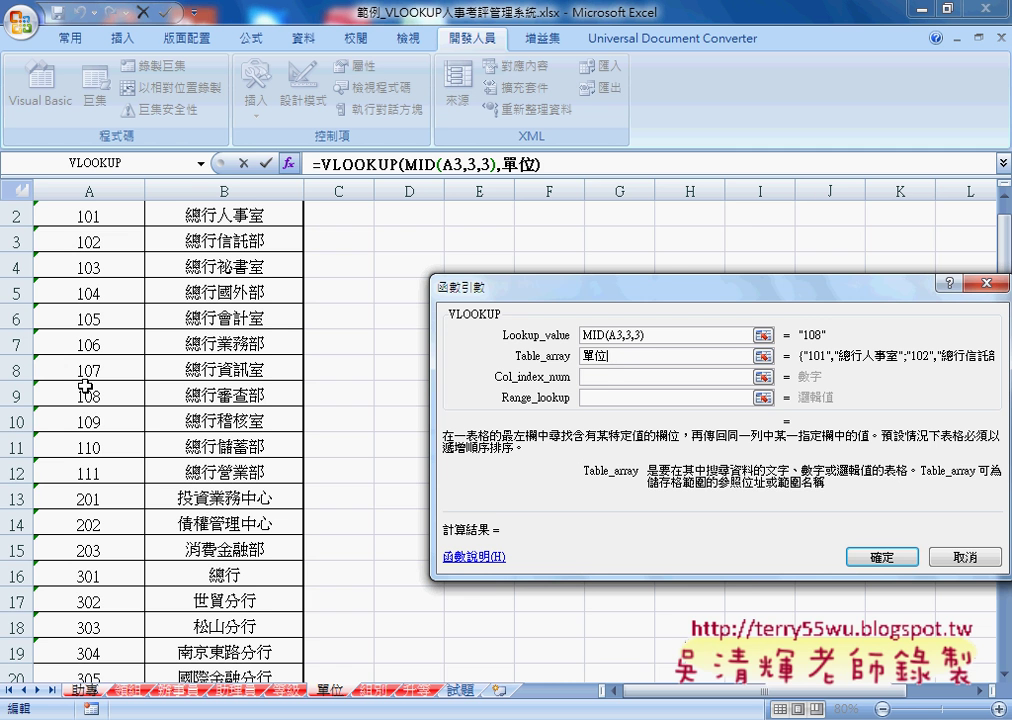
pyautogui.click(609, 377)
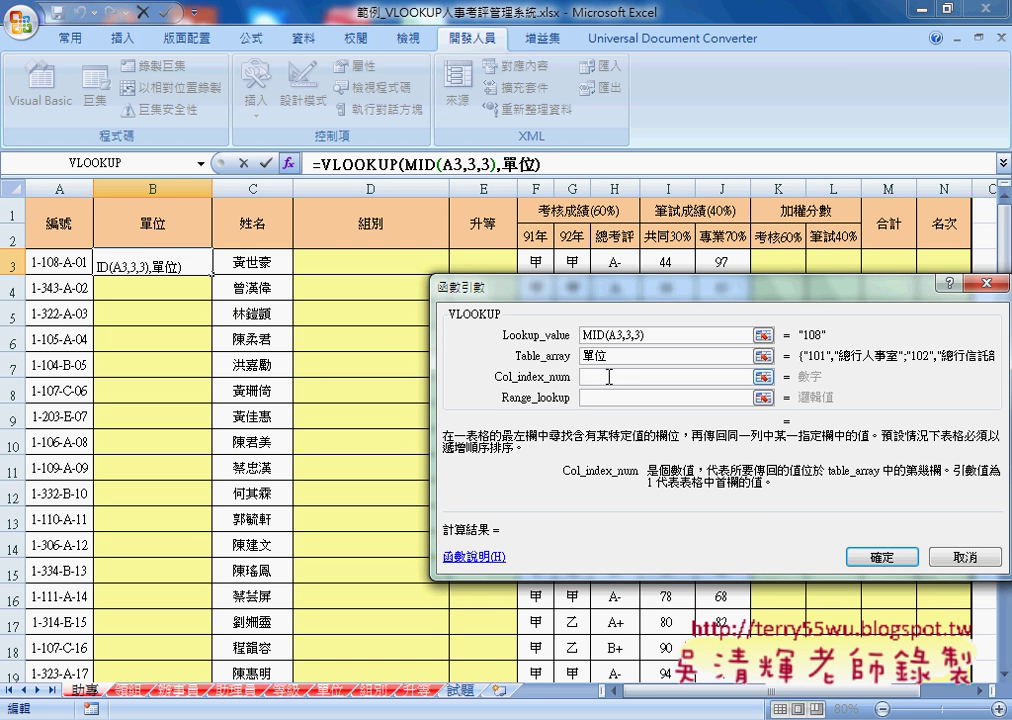
pyautogui.write('2')
pyautogui.press('Tab')
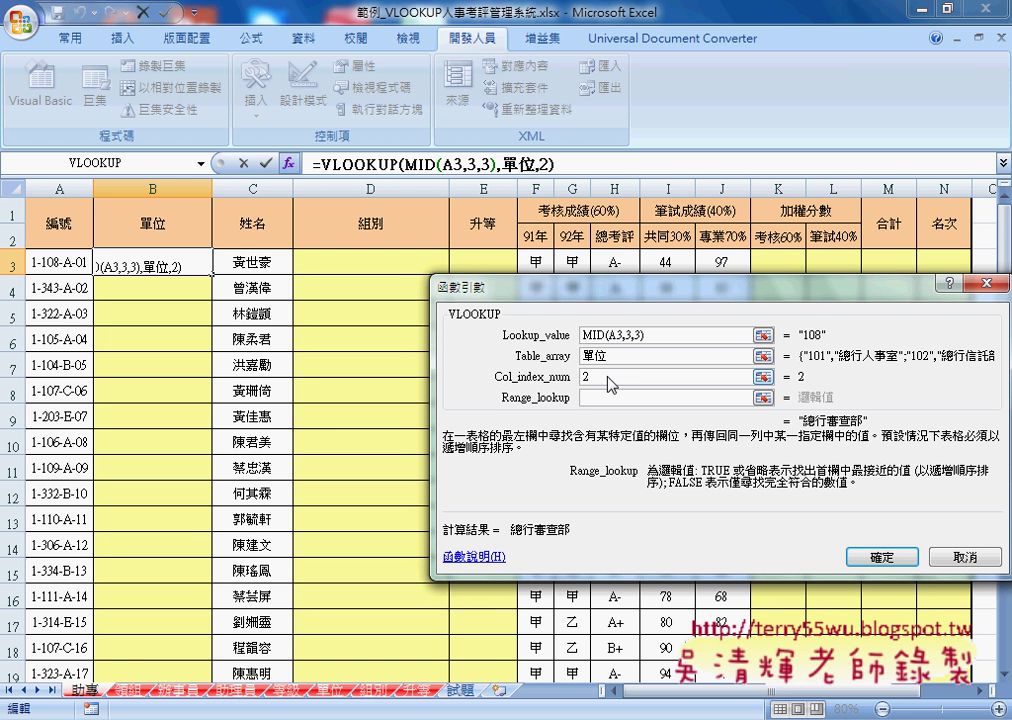
pyautogui.write('0')
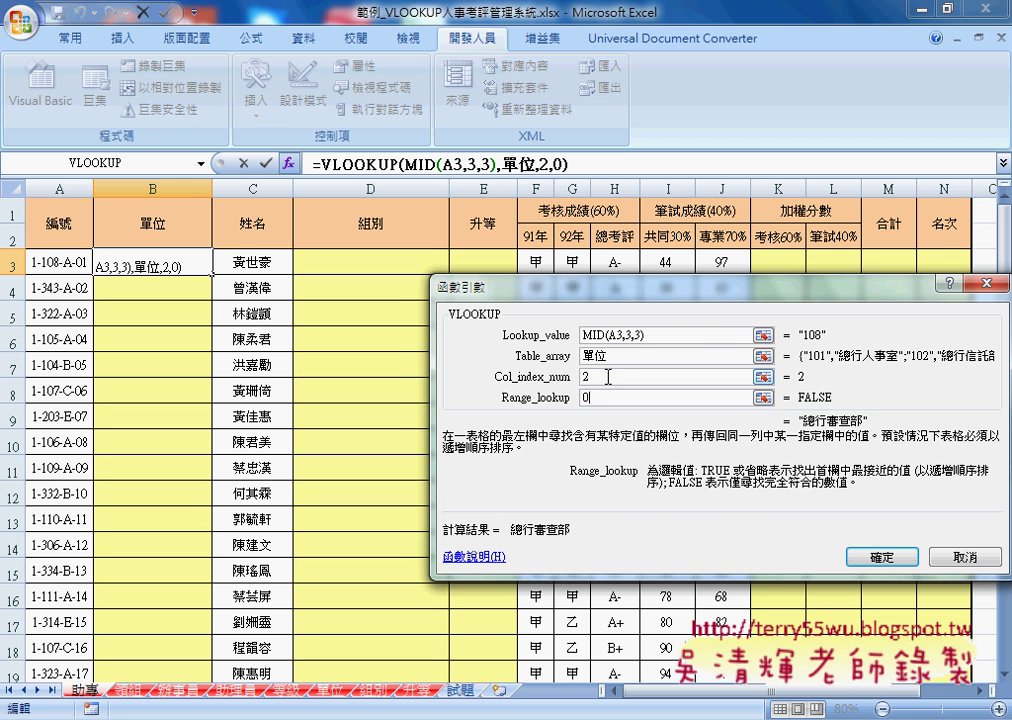
pyautogui.click(882, 557)
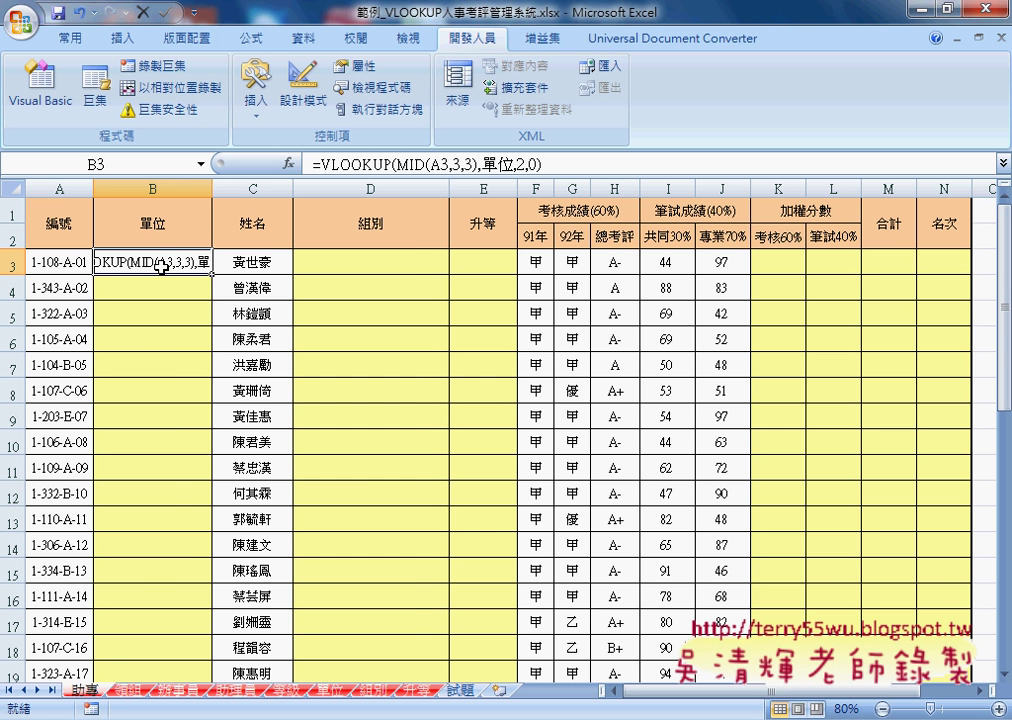
# Switch B3 from Text to General format and re-commit its formula to show 總行審查部.
pyautogui.rightClick(161, 267)
pyautogui.click(265, 523)
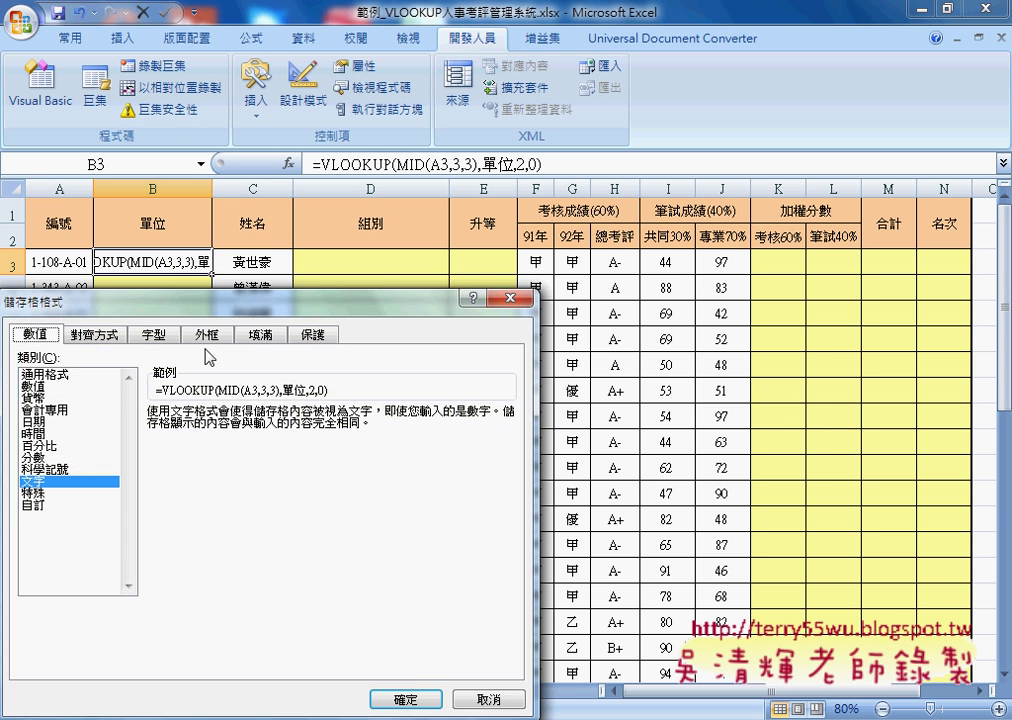
pyautogui.moveTo(120, 298)
pyautogui.mouseDown()
pyautogui.moveTo(381, 228)
pyautogui.moveTo(392, 202)
pyautogui.mouseUp()
pyautogui.click(340, 274)
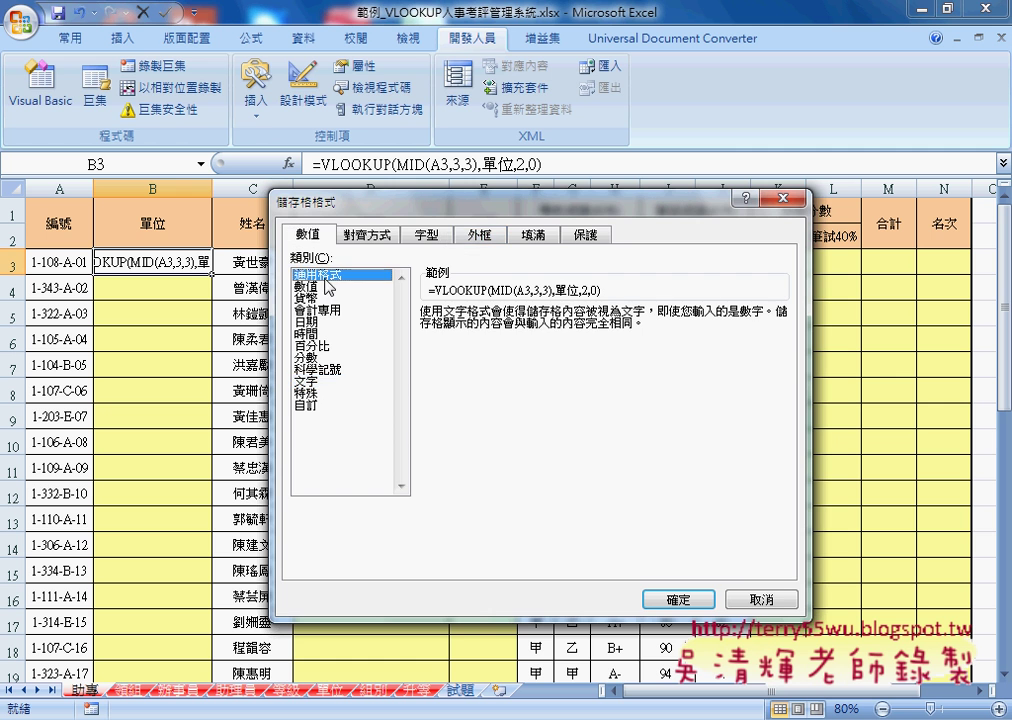
pyautogui.click(703, 597)
pyautogui.click(362, 163)
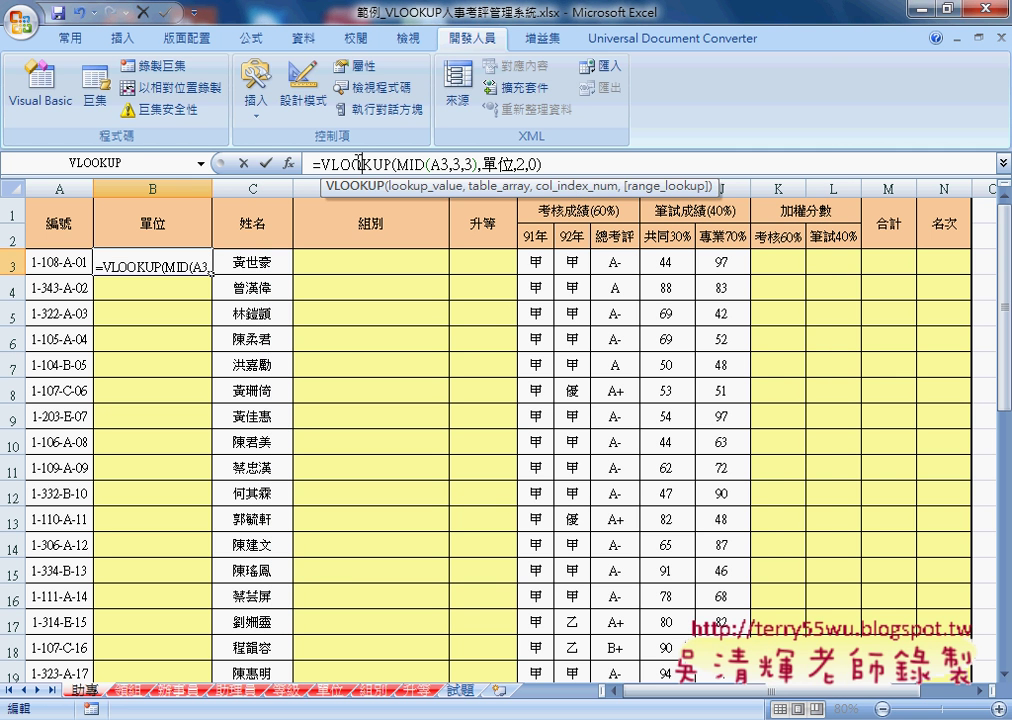
pyautogui.click(265, 163)
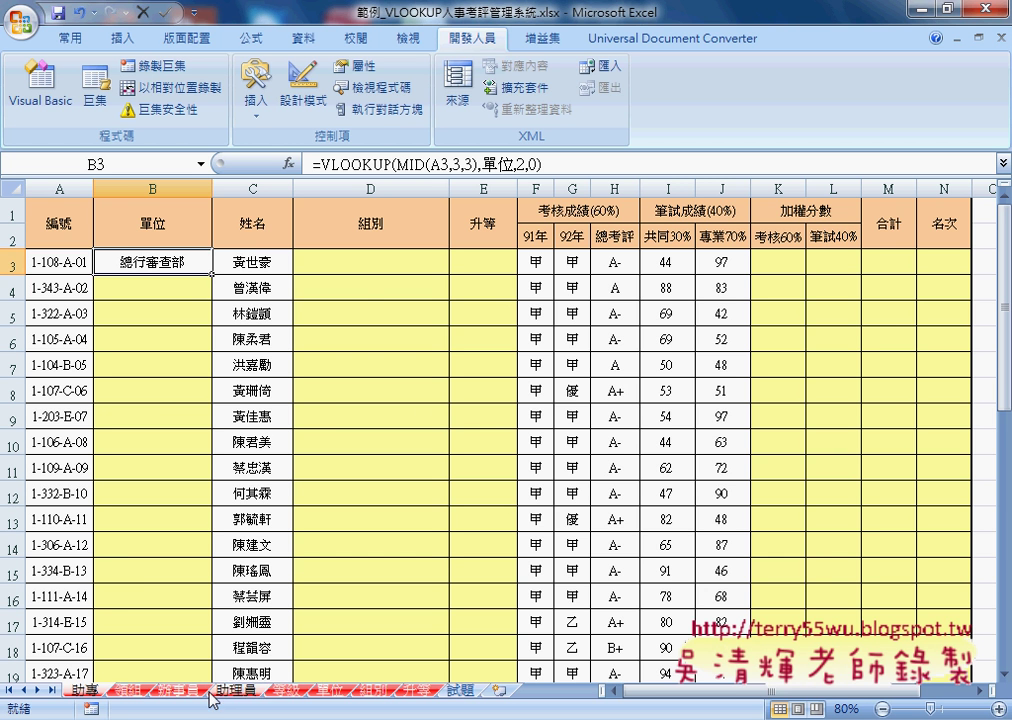
# Select D3 and check the group codes on the 組別 sheet.
pyautogui.click(381, 264)
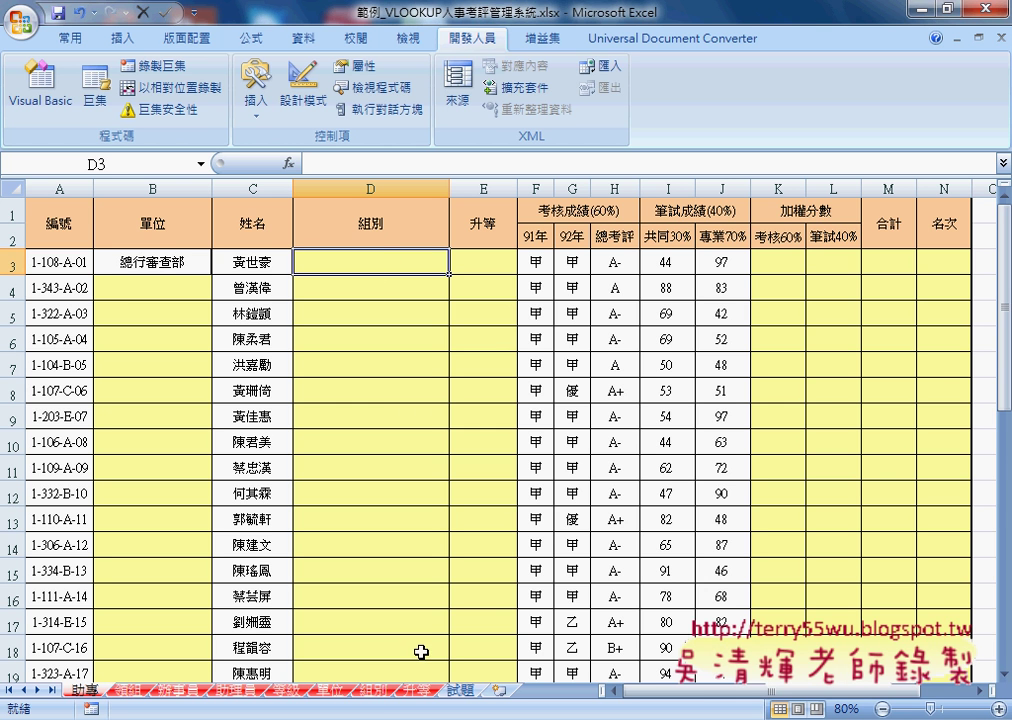
pyautogui.click(380, 690)
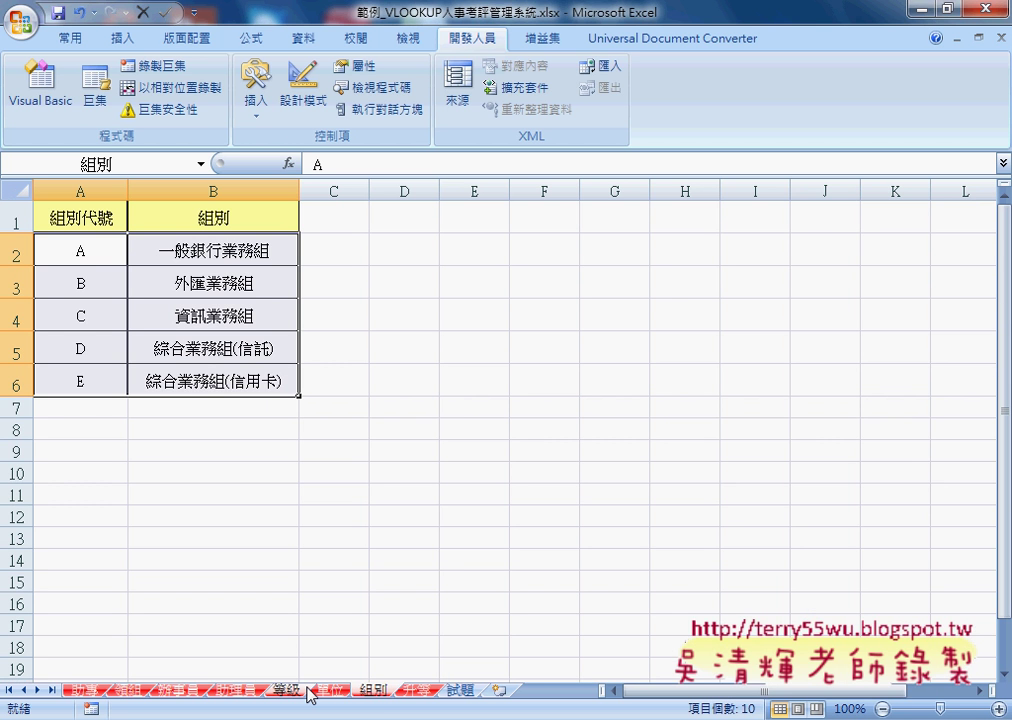
pyautogui.click(85, 690)
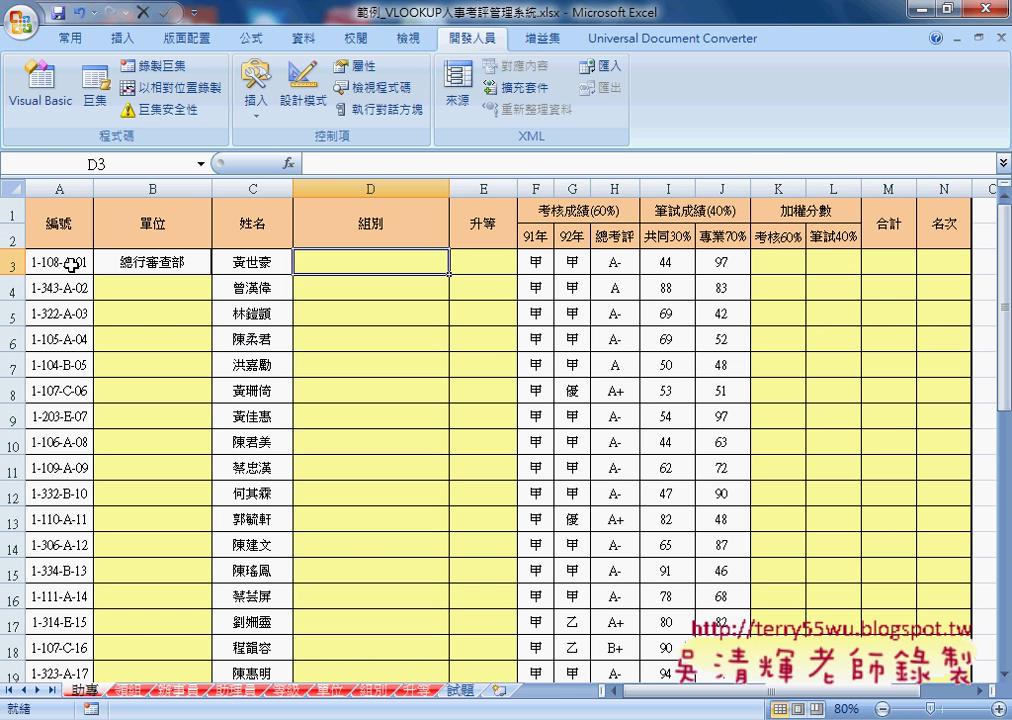
# Build =MID(A3,7,1) in D3 through Insert Function.
pyautogui.click(288, 163)
pyautogui.click(645, 350)
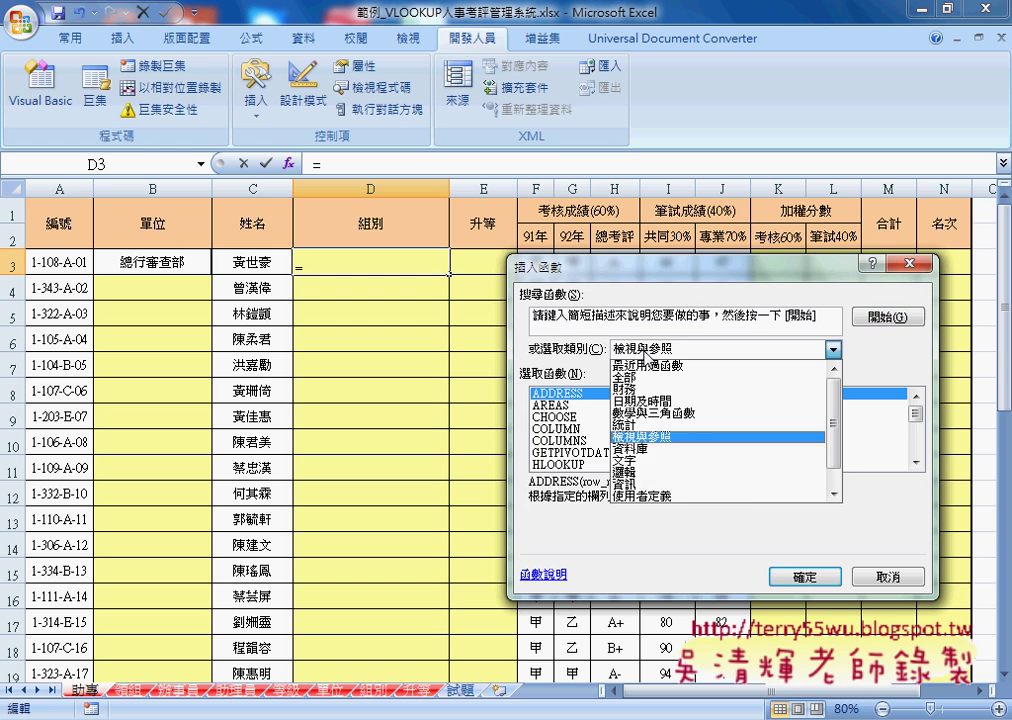
pyautogui.click(645, 365)
pyautogui.click(555, 406)
pyautogui.doubleClick(555, 406)
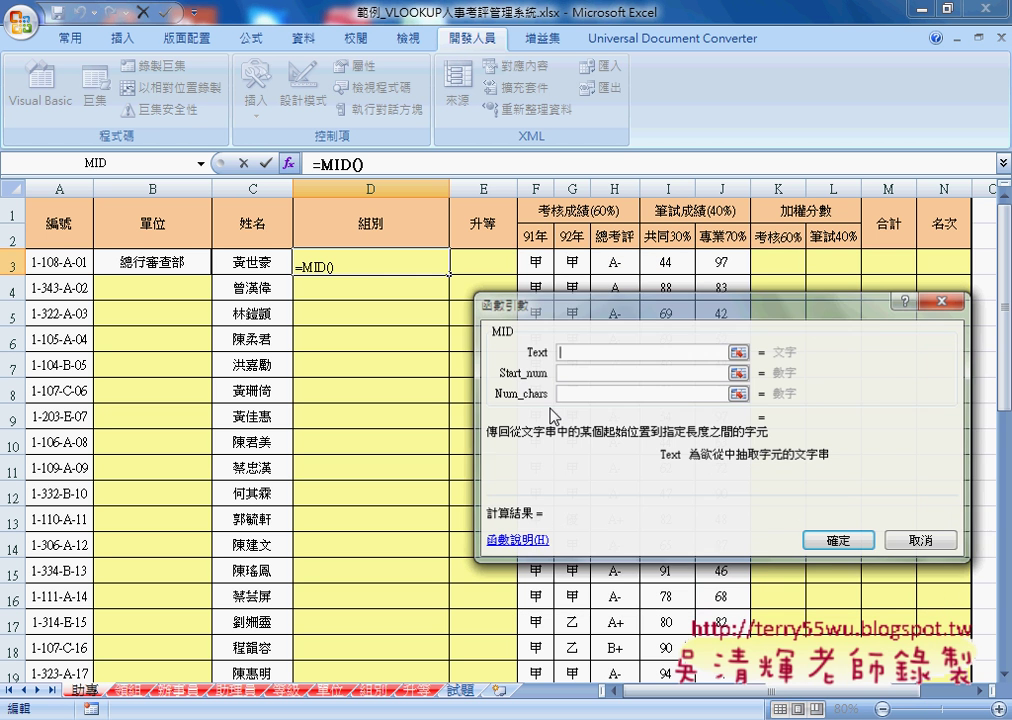
pyautogui.click(85, 262)
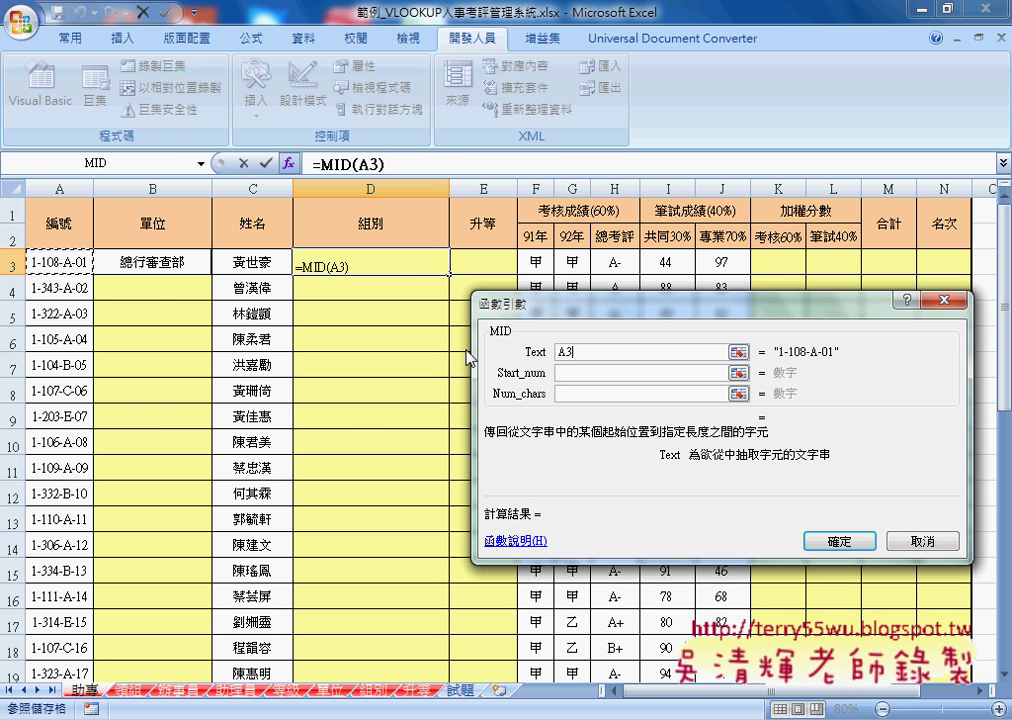
pyautogui.click(591, 372)
pyautogui.write('7')
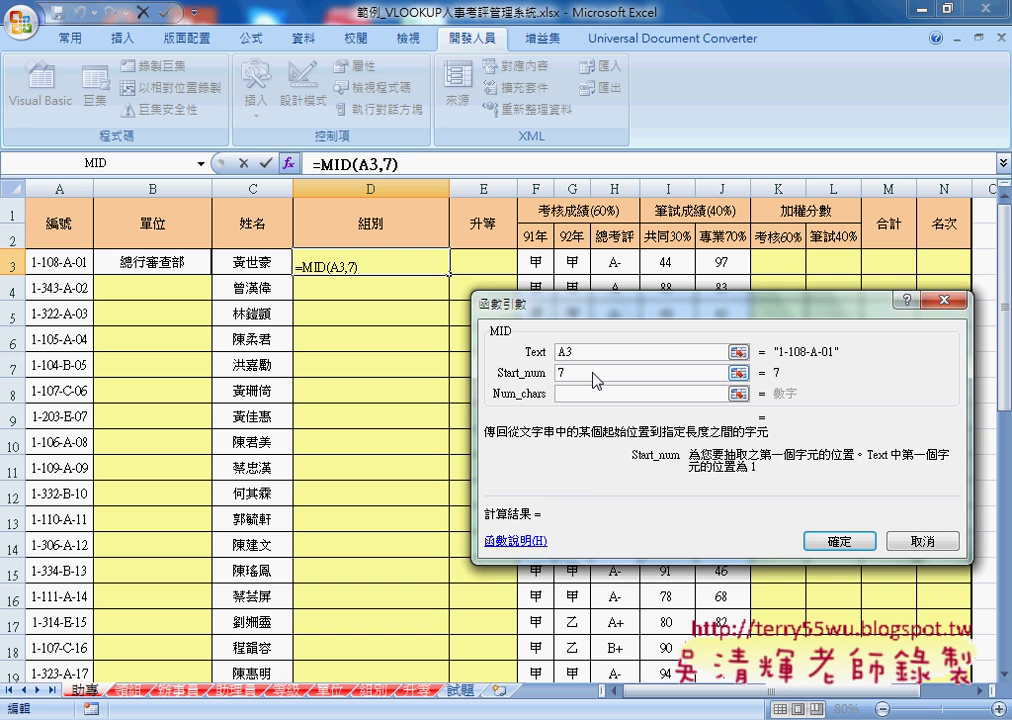
pyautogui.click(596, 393)
pyautogui.write('1')
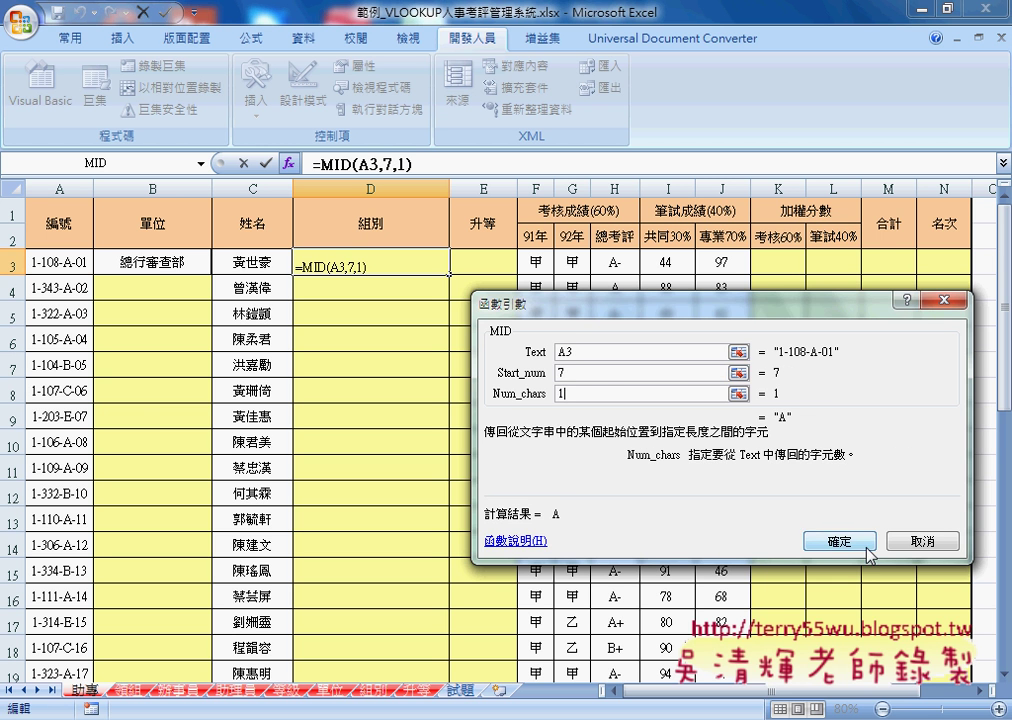
pyautogui.click(867, 549)
# Turn D3 into a VLOOKUP with MID(A3,7,1) as lookup value and 組別 as table.
pyautogui.moveTo(320, 164); pyautogui.dragTo(455, 165)
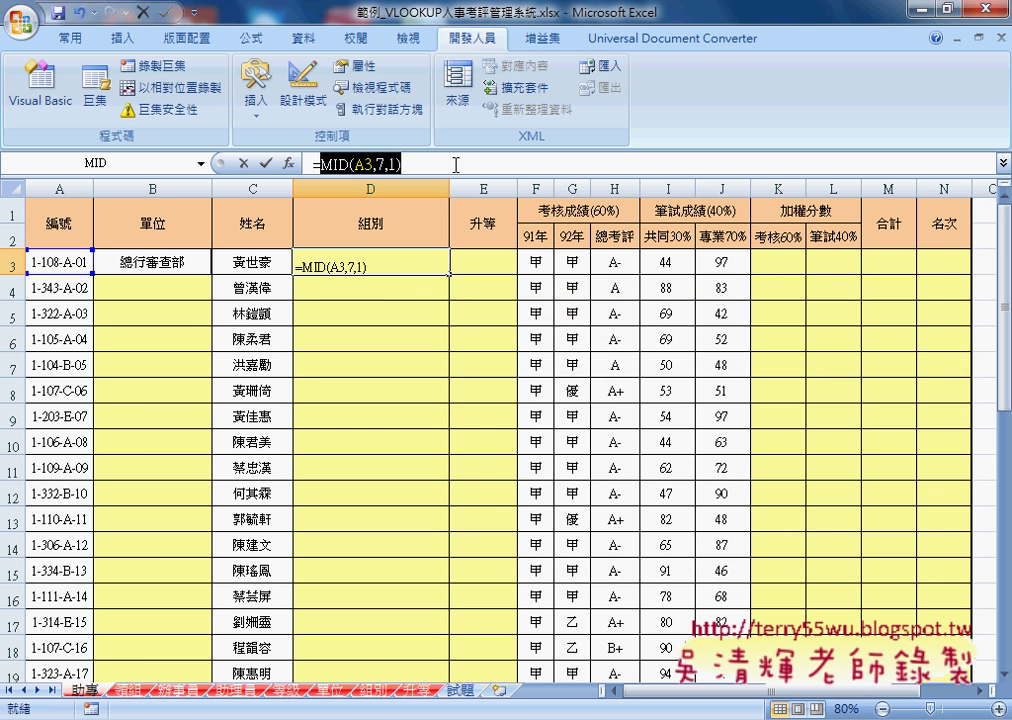
pyautogui.rightClick(428, 165)
pyautogui.click(470, 174)
pyautogui.click(289, 163)
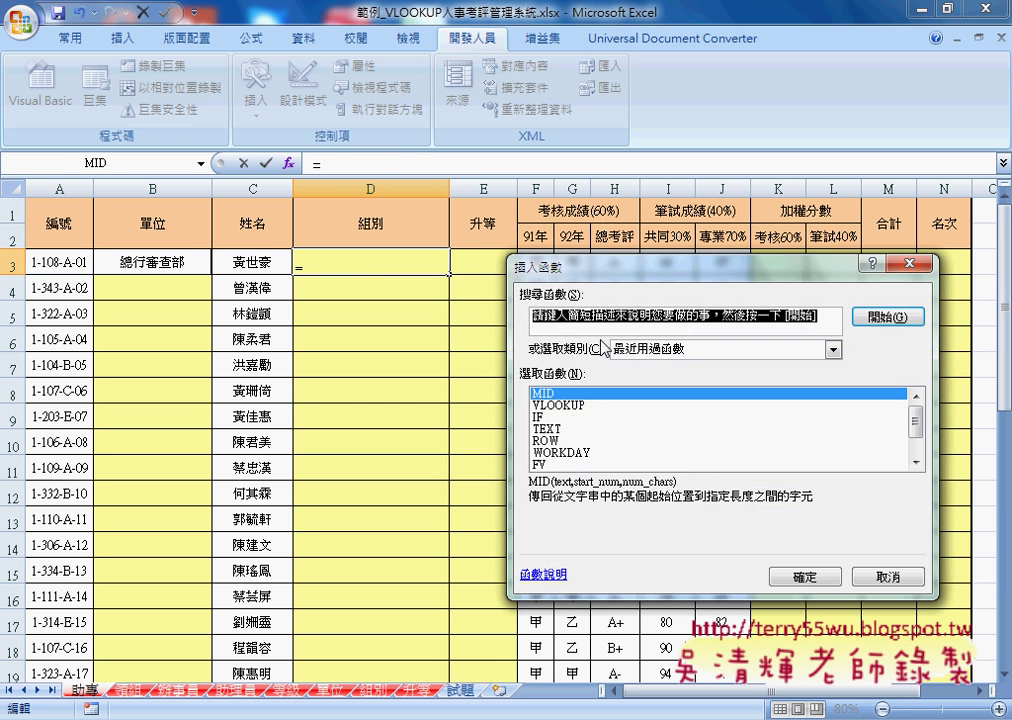
pyautogui.doubleClick(597, 407)
pyautogui.rightClick(605, 335)
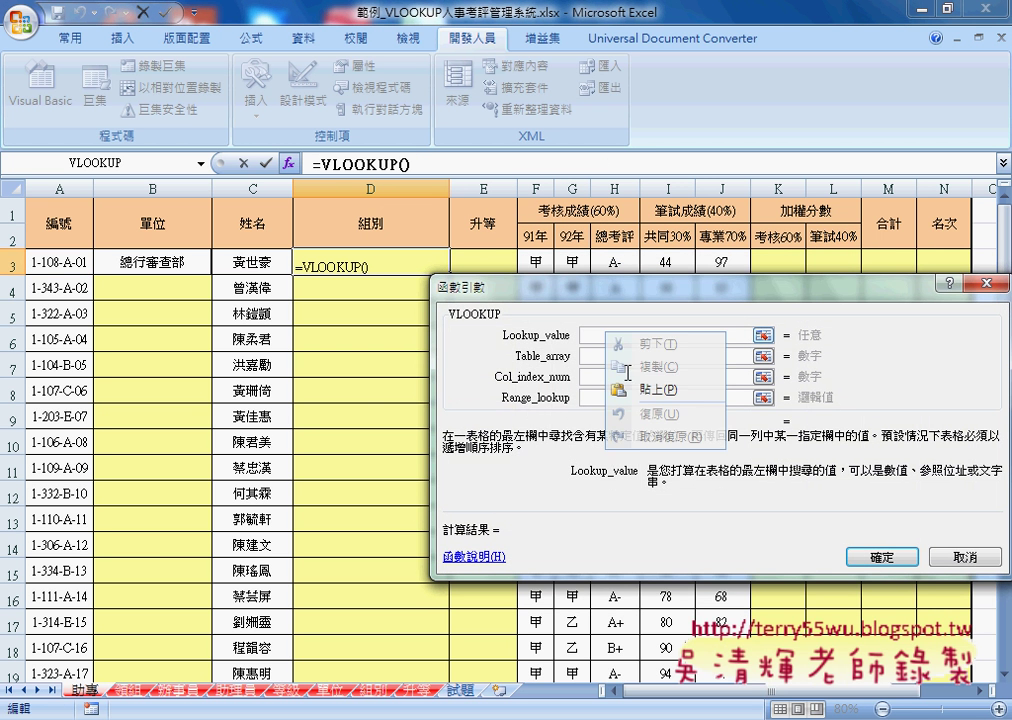
pyautogui.click(624, 381)
pyautogui.press('Tab')
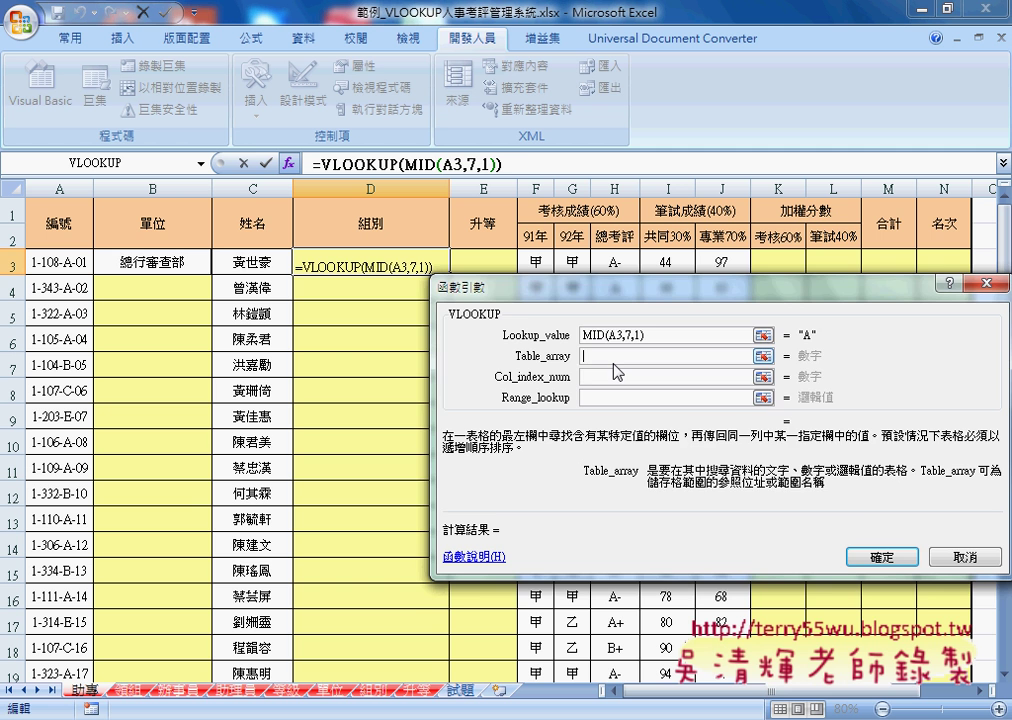
pyautogui.press('F3')
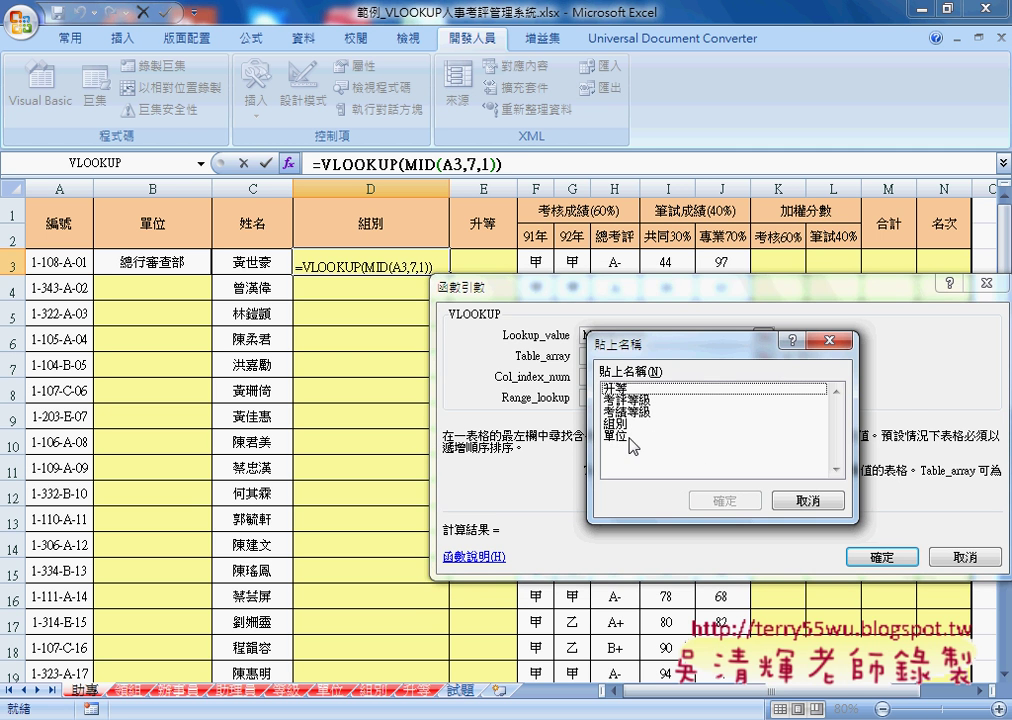
pyautogui.doubleClick(614, 423)
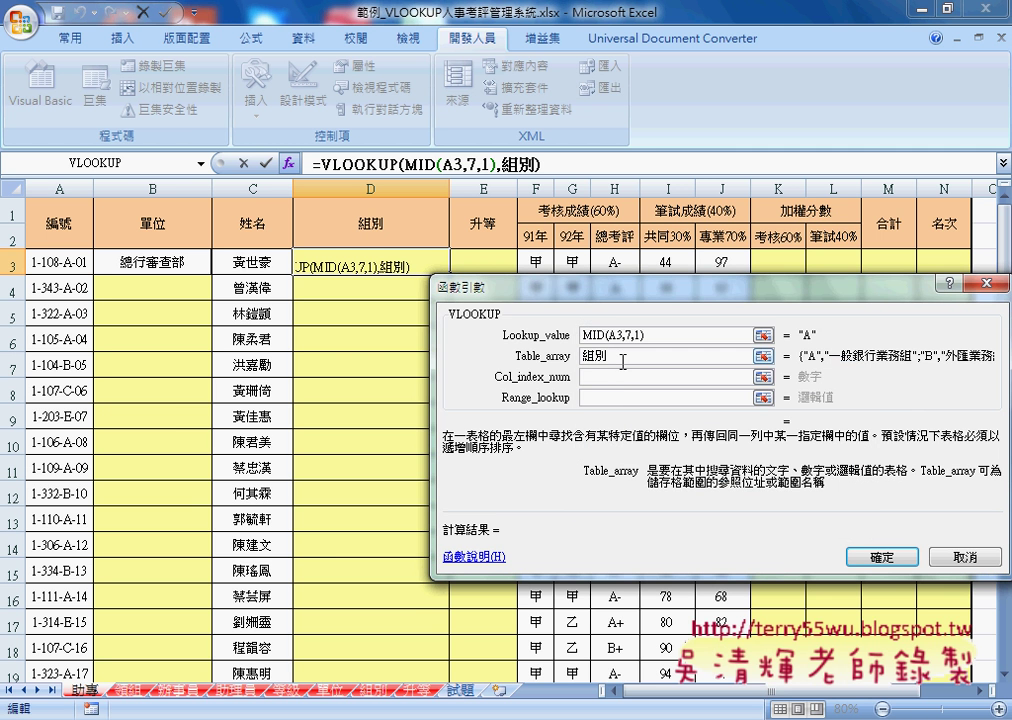
# Set column 2 and exact match 0 to finish =VLOOKUP(MID(A3,7,1),組別,2,0).
pyautogui.press('Tab')
pyautogui.click(625, 357)
pyautogui.click(617, 377)
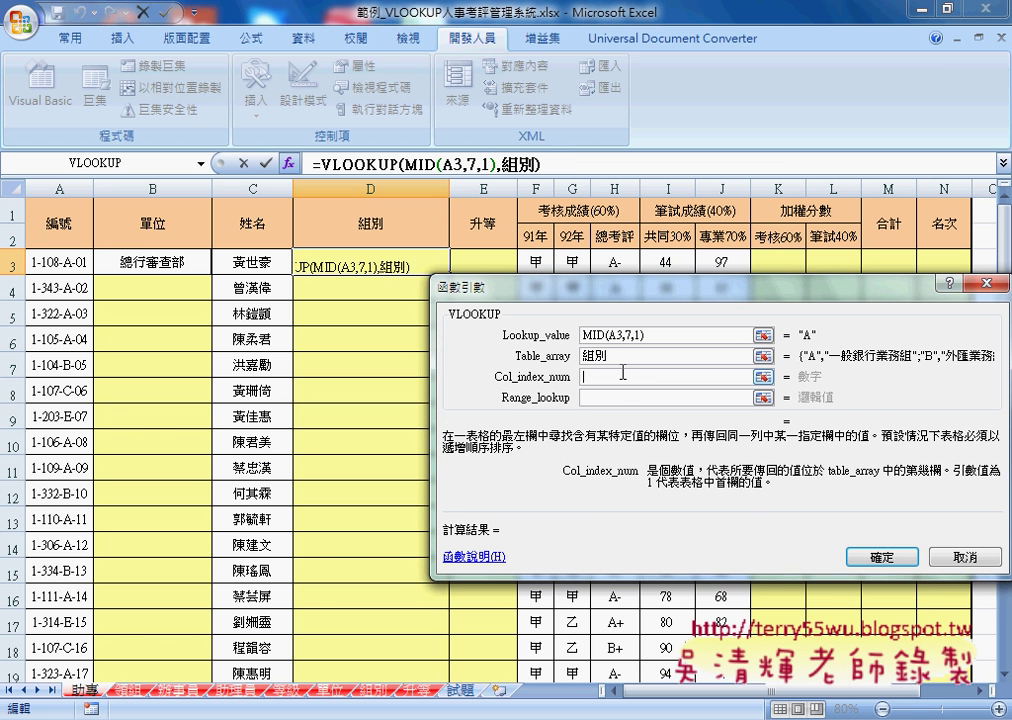
pyautogui.write('2')
pyautogui.press('Tab')
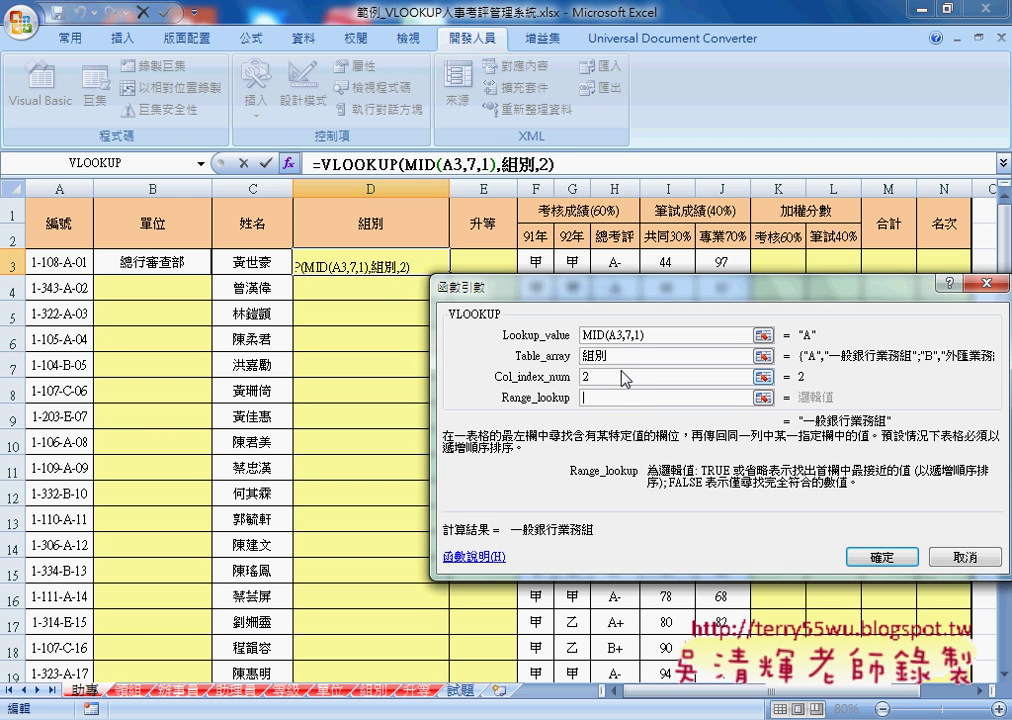
pyautogui.write('0')
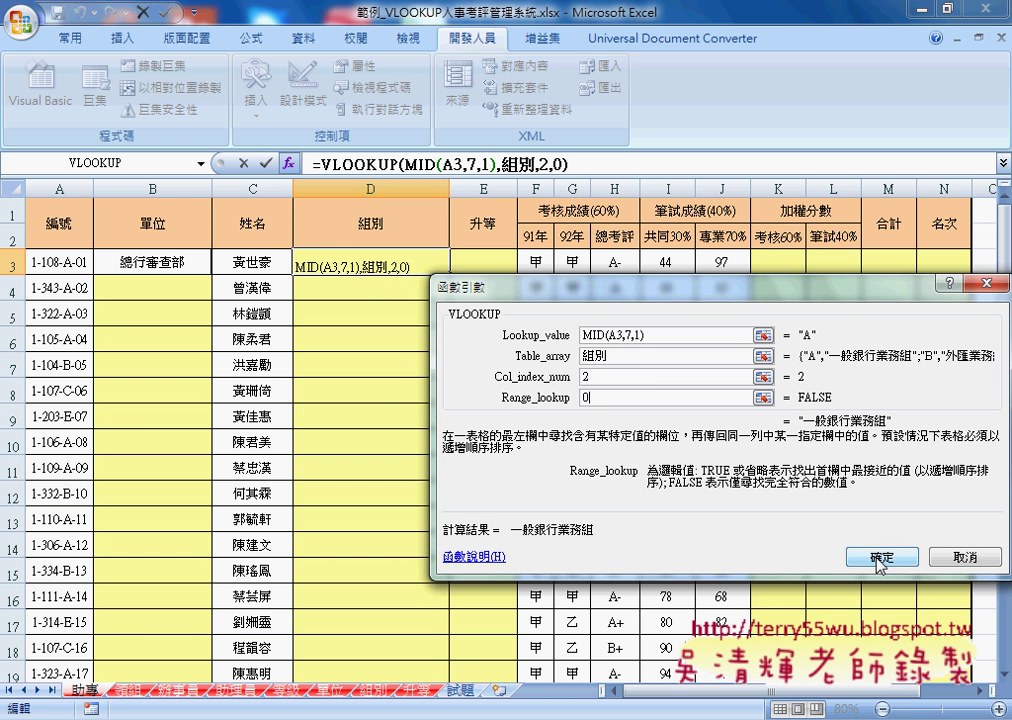
pyautogui.click(876, 556)
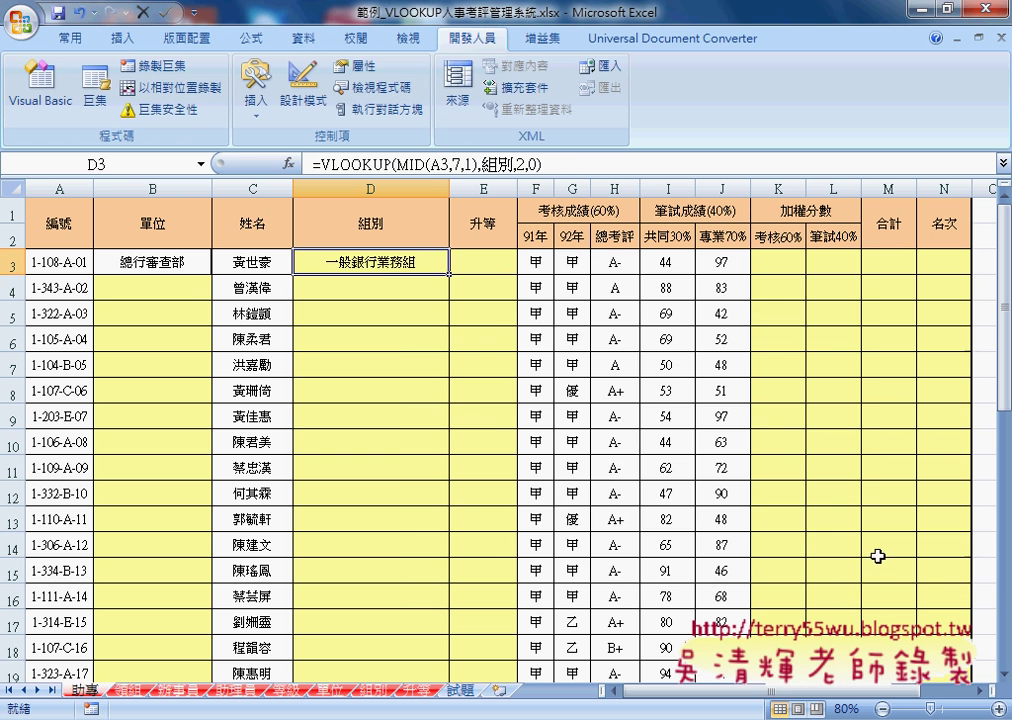
# Select E3 and check the promotion codes on the 升等 sheet.
pyautogui.click(491, 267)
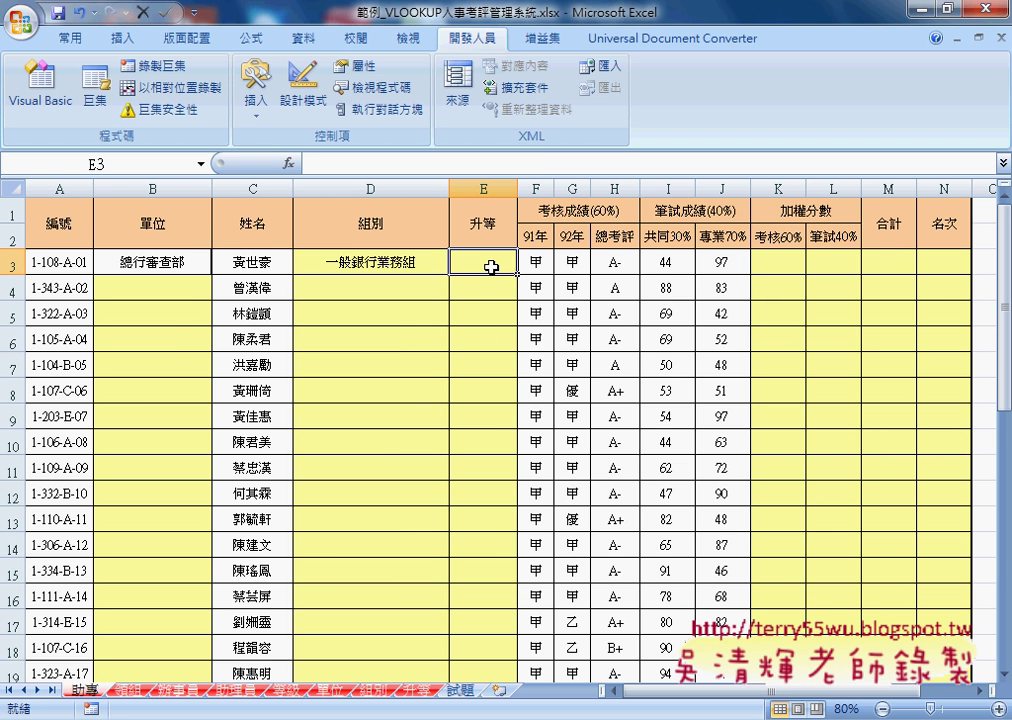
pyautogui.click(416, 690)
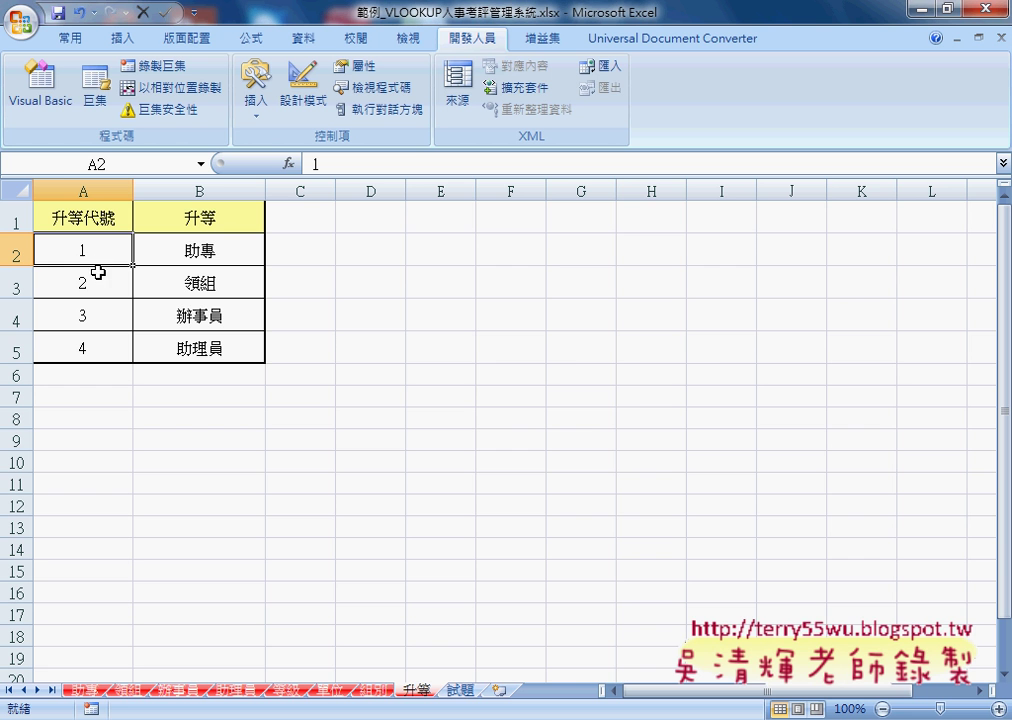
pyautogui.click(84, 690)
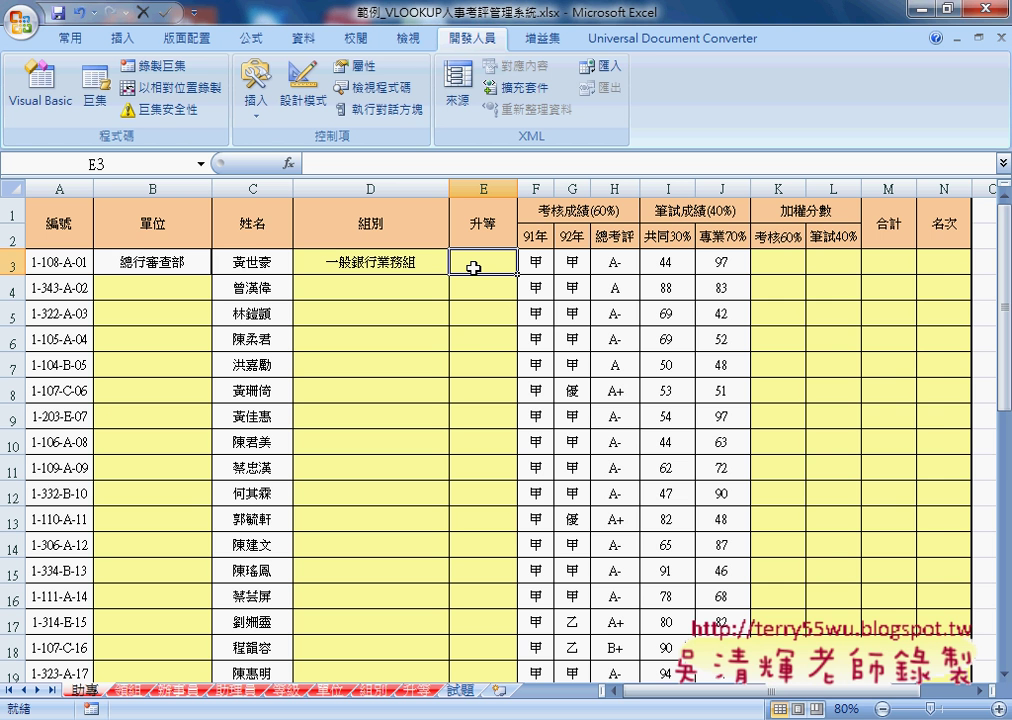
# Build =MID(A3,1,1) in E3 through Insert Function.
pyautogui.click(289, 166)
pyautogui.click(597, 406)
pyautogui.click(617, 416)
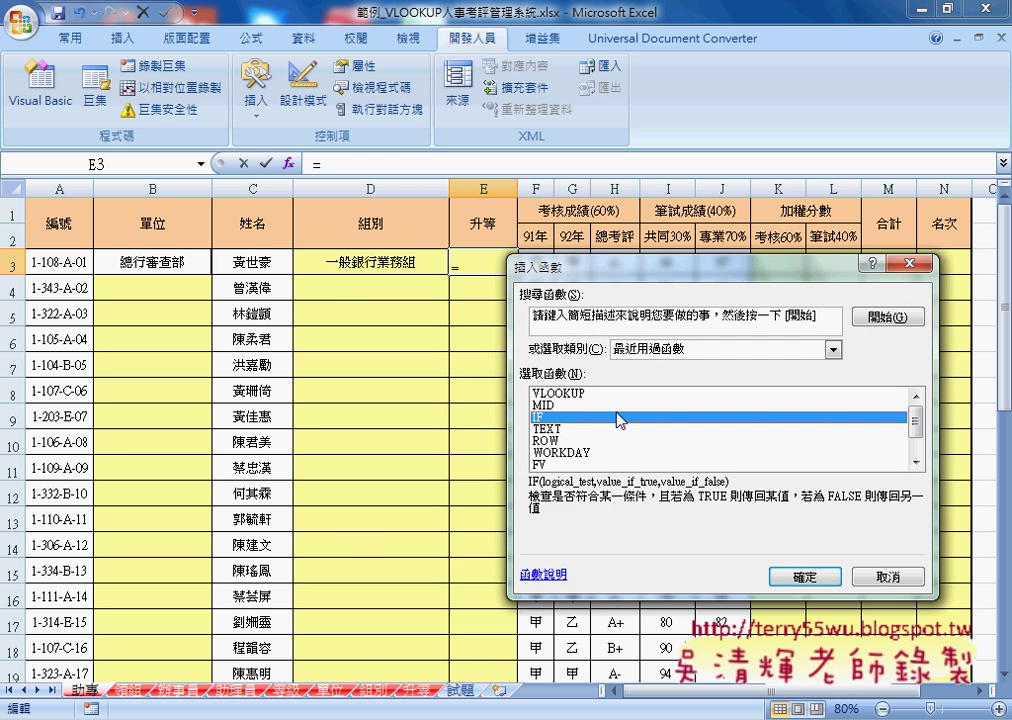
pyautogui.doubleClick(597, 405)
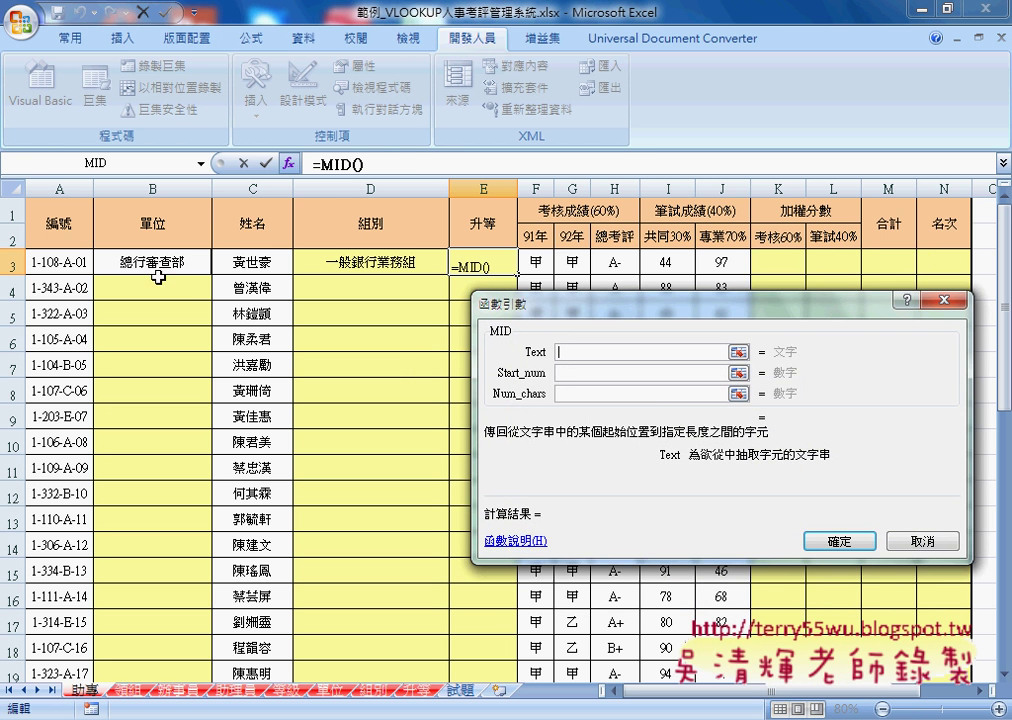
pyautogui.click(60, 262)
pyautogui.click(580, 373)
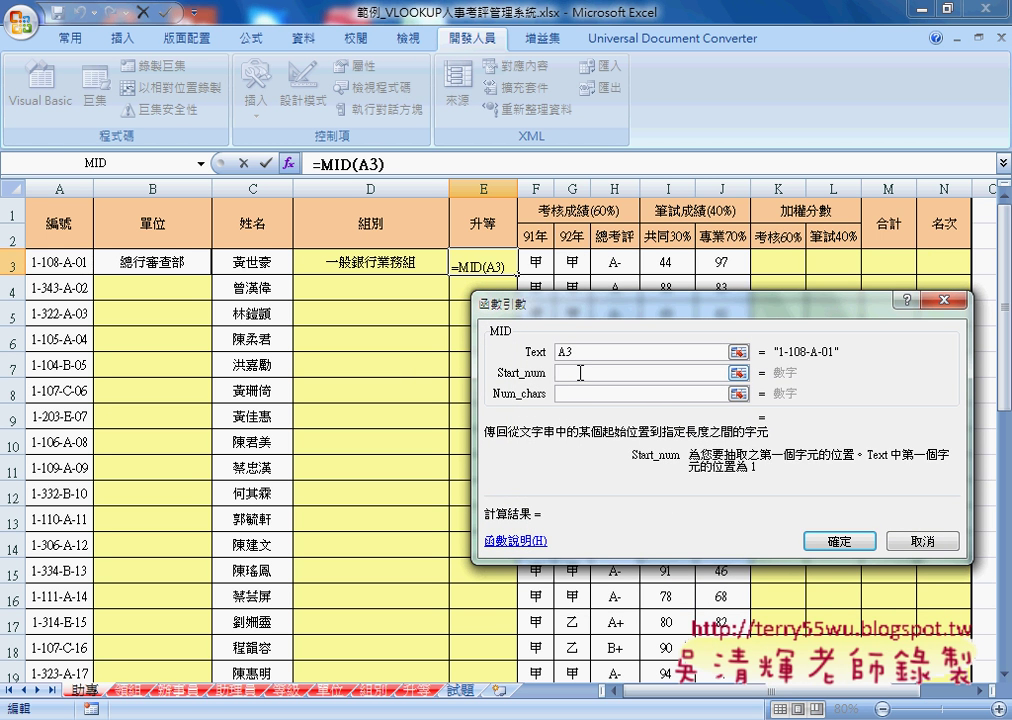
pyautogui.write('1')
pyautogui.click(590, 395)
pyautogui.write('1')
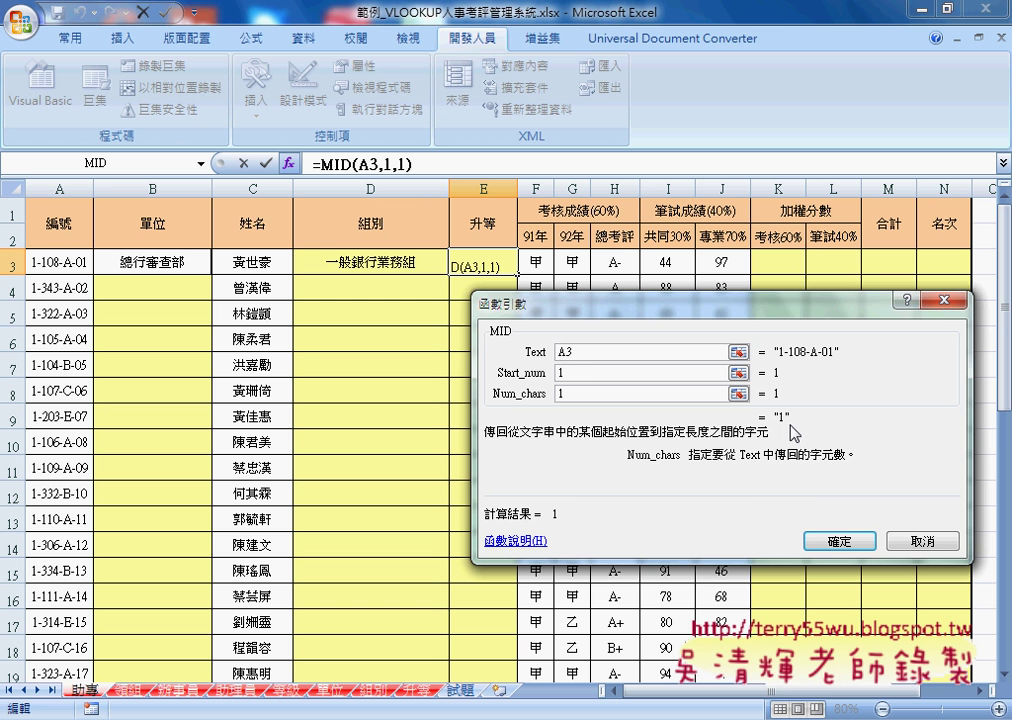
pyautogui.click(838, 541)
# Turn E3 into a VLOOKUP with MID(A3,1,1) as lookup value and 升等 as table.
pyautogui.click(327, 163)
pyautogui.moveTo(322, 163); pyautogui.dragTo(418, 165)
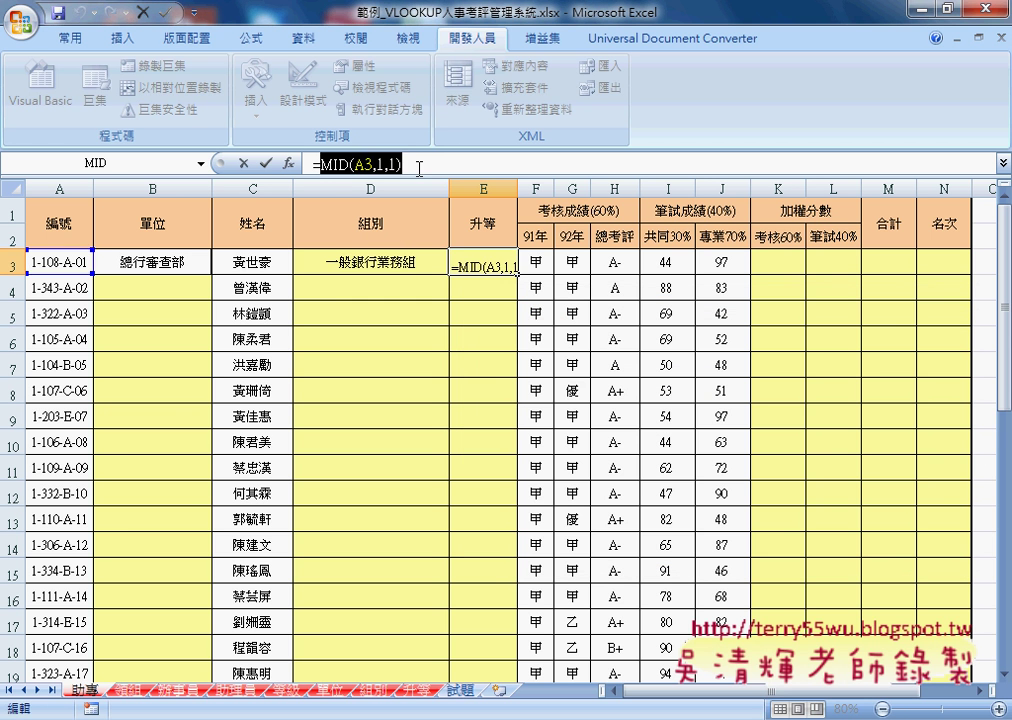
pyautogui.rightClick(418, 165)
pyautogui.click(452, 181)
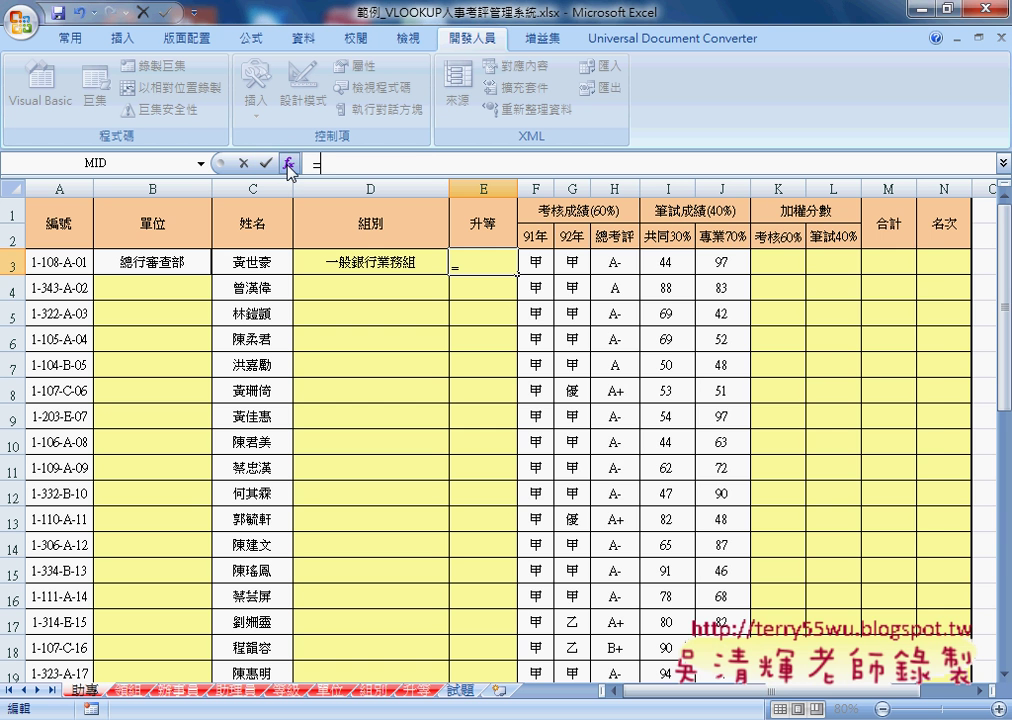
pyautogui.click(290, 163)
pyautogui.doubleClick(580, 409)
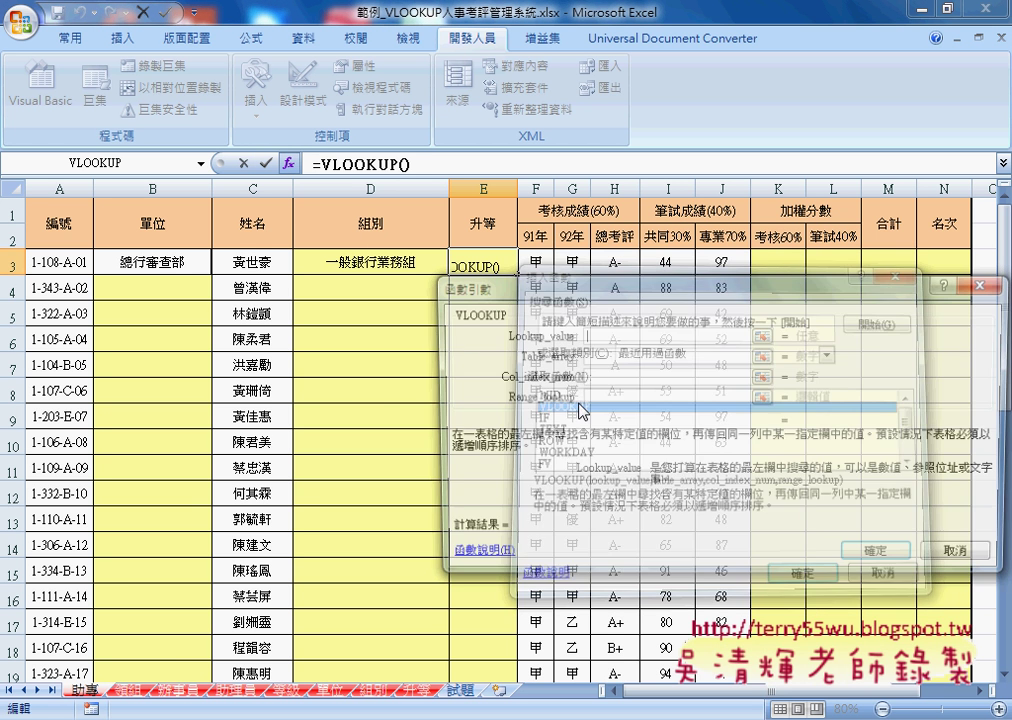
pyautogui.rightClick(598, 335)
pyautogui.click(640, 389)
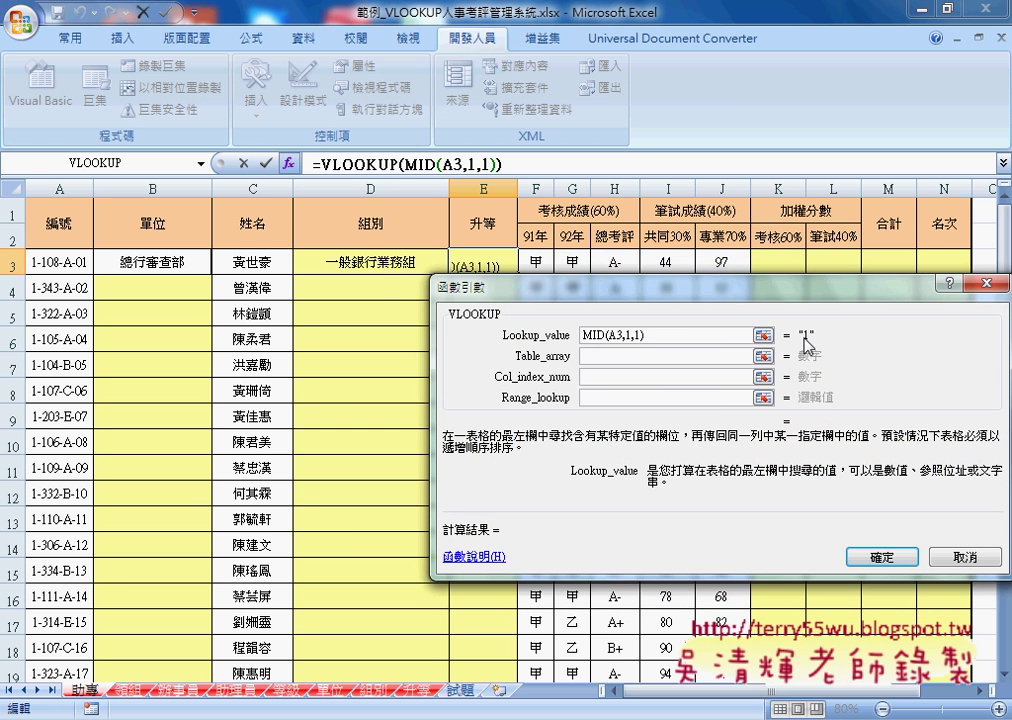
pyautogui.click(622, 355)
pyautogui.press('F3')
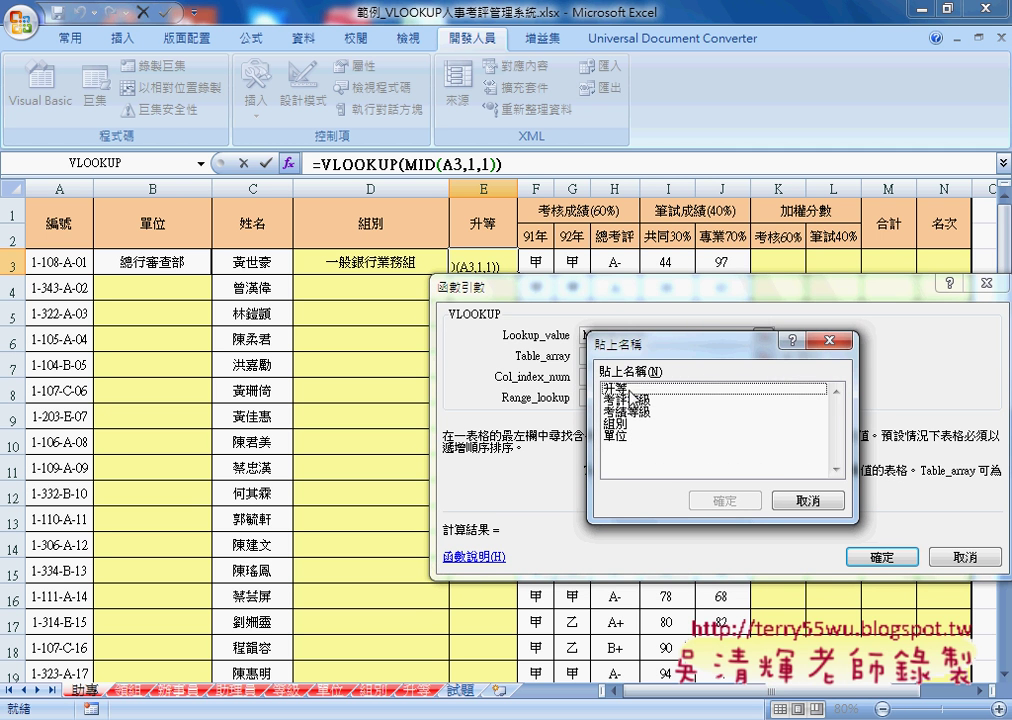
pyautogui.doubleClick(620, 388)
# Set column 2 and exact match 0 to finish =VLOOKUP(MID(A3,1,1),升等,2,0).
pyautogui.click(622, 380)
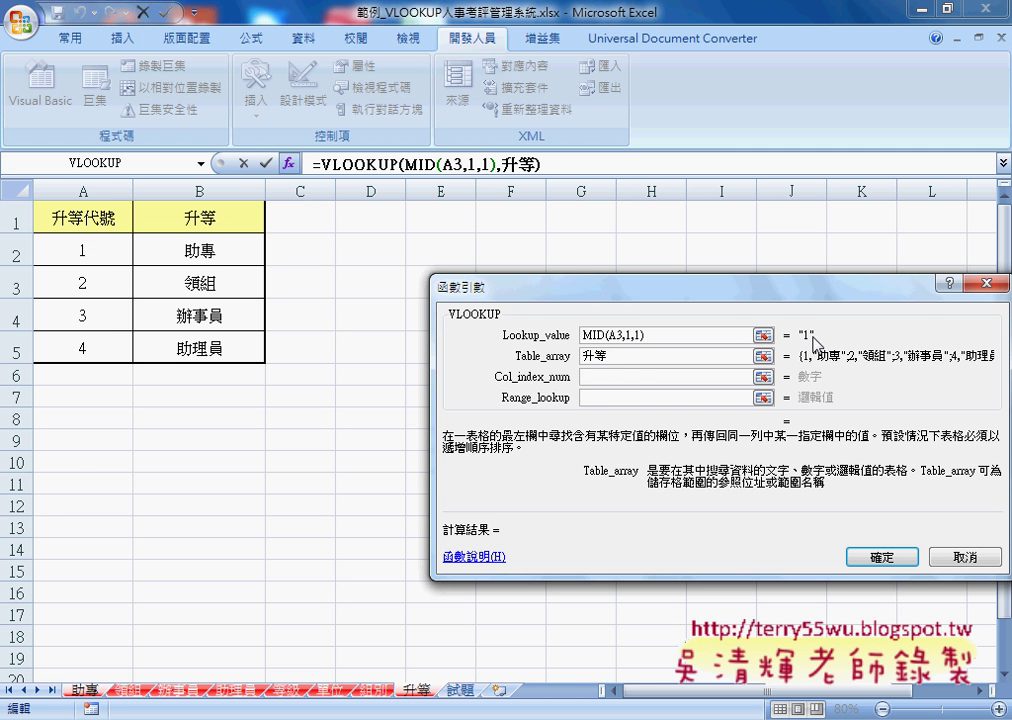
pyautogui.click(606, 377)
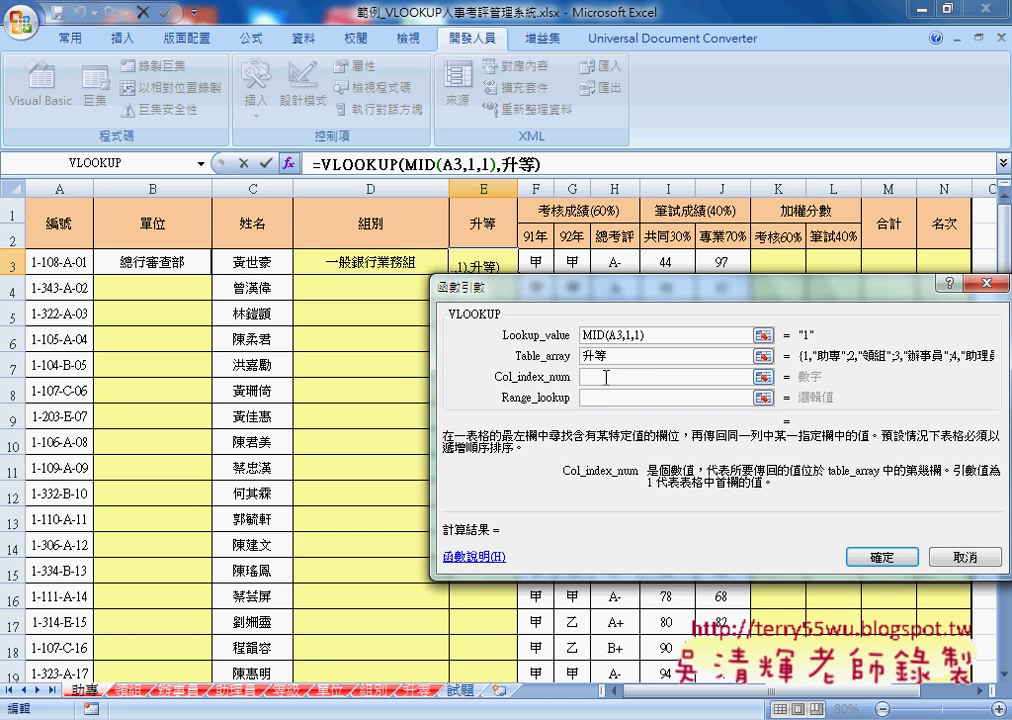
pyautogui.write('2')
pyautogui.press('Tab')
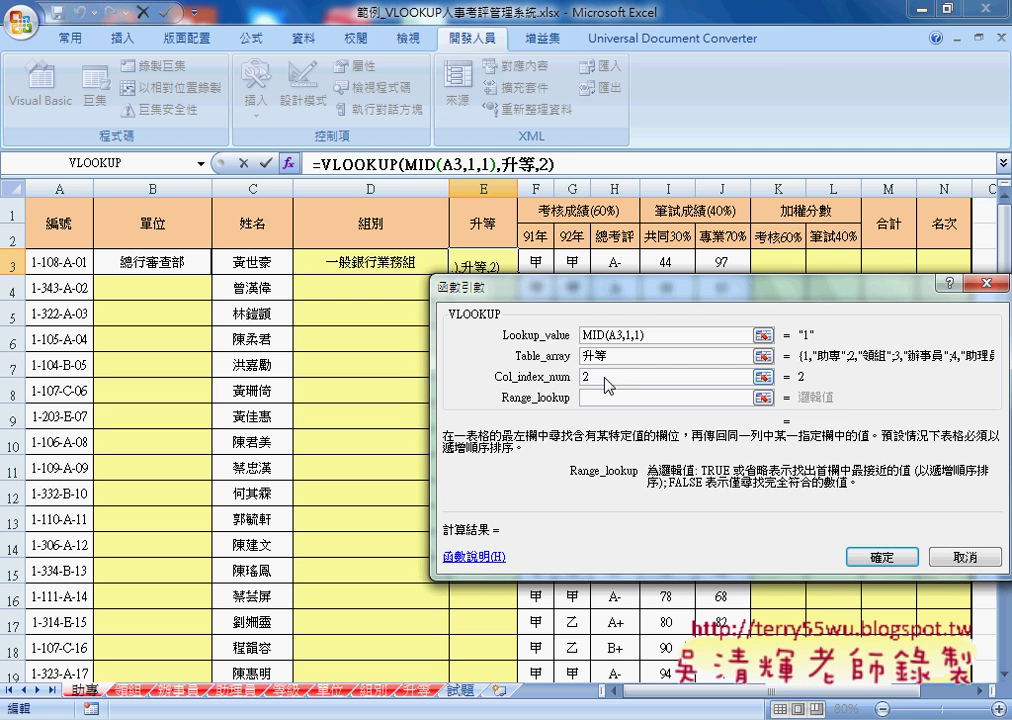
pyautogui.write('0')
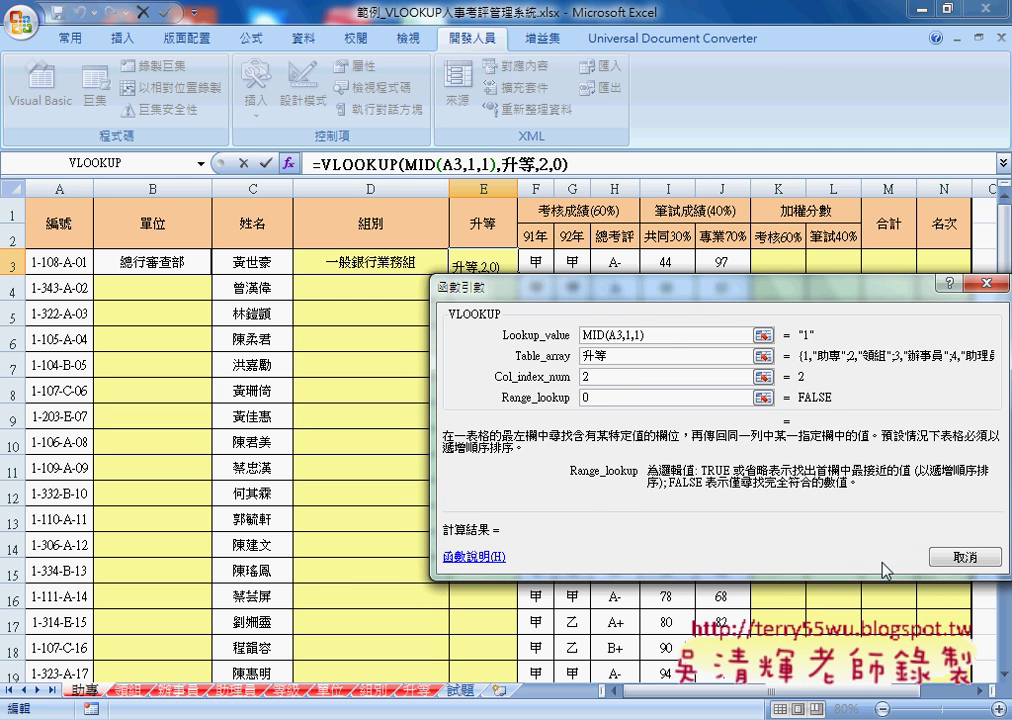
pyautogui.click(881, 557)
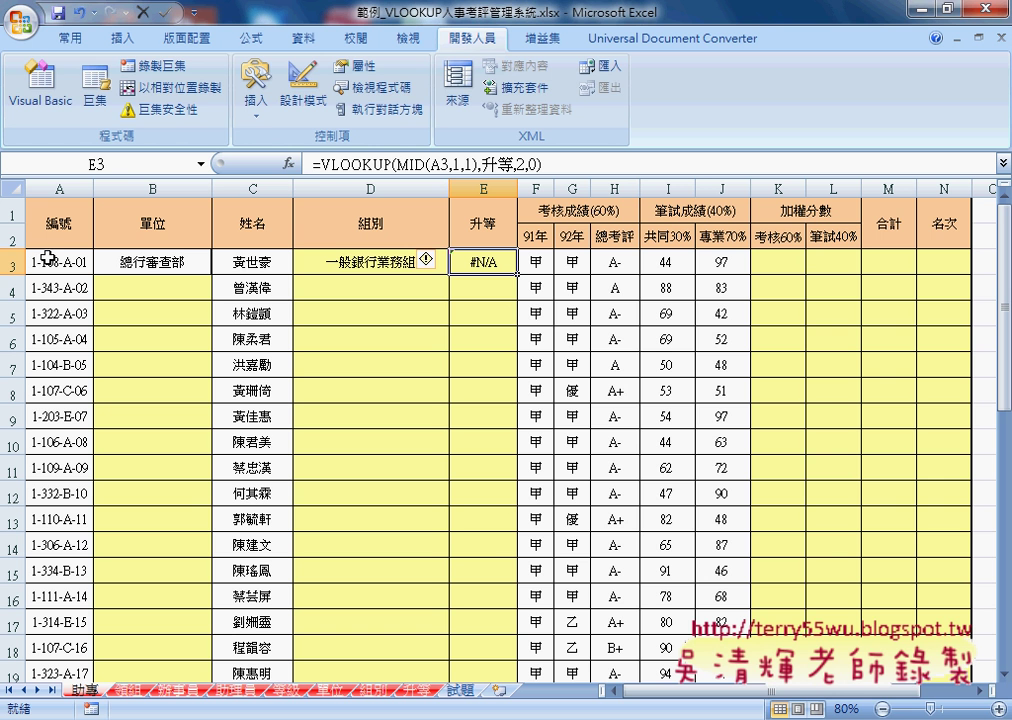
# Wrap E3's lookup value in VALUE(), giving =VLOOKUP(VALUE(MID(A3,1,1)),升等,2,0).
pyautogui.click(326, 163)
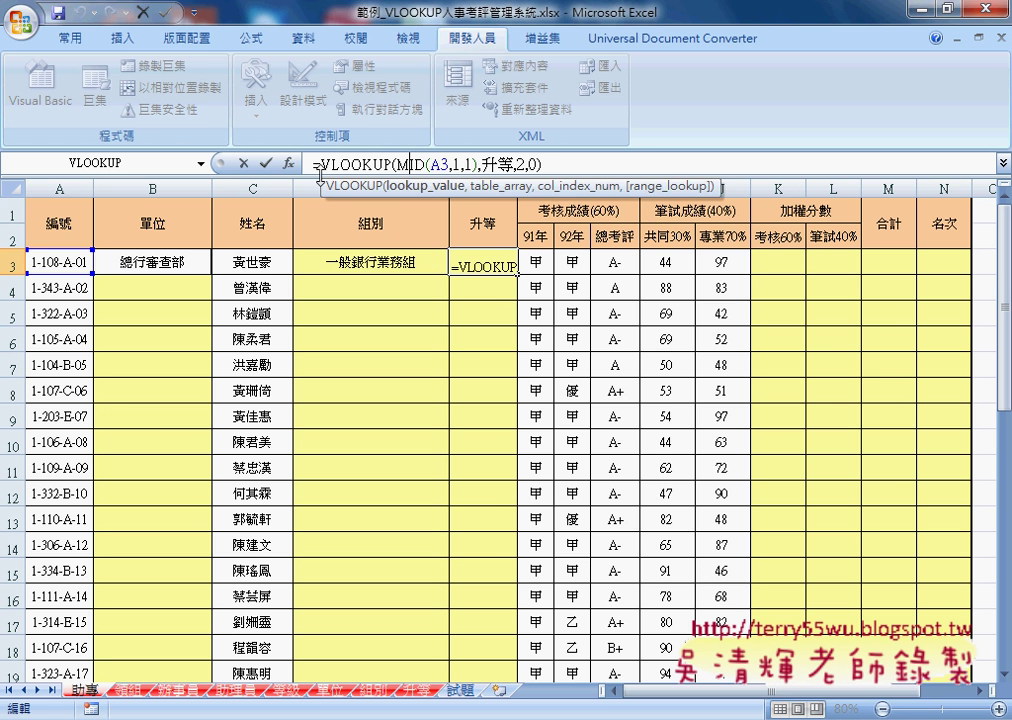
pyautogui.click(289, 163)
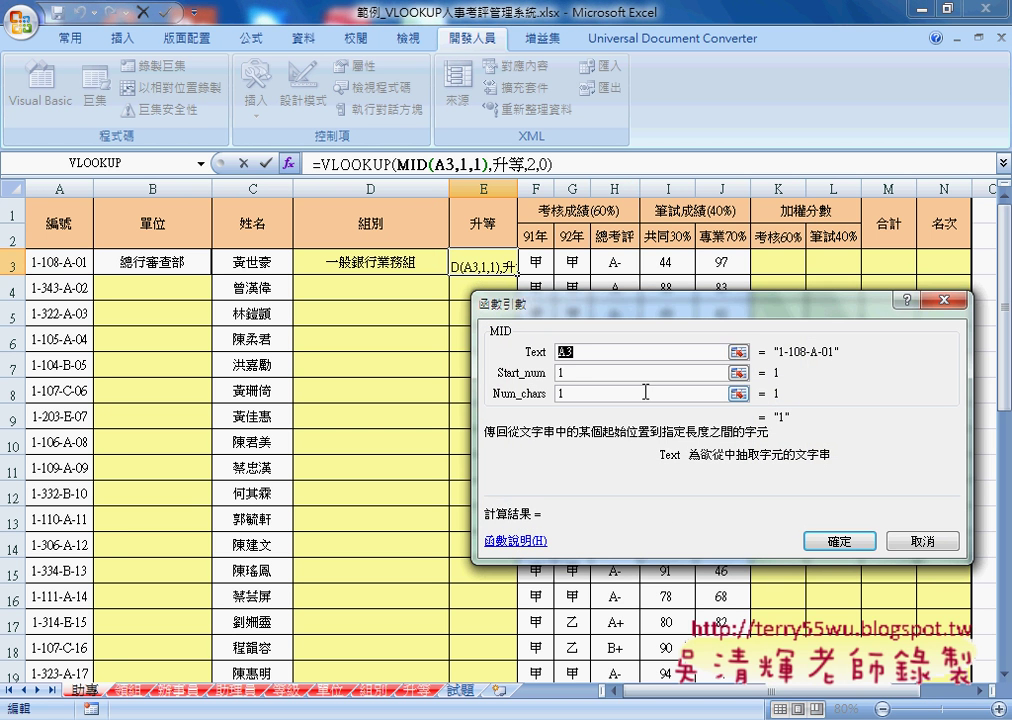
pyautogui.click(920, 541)
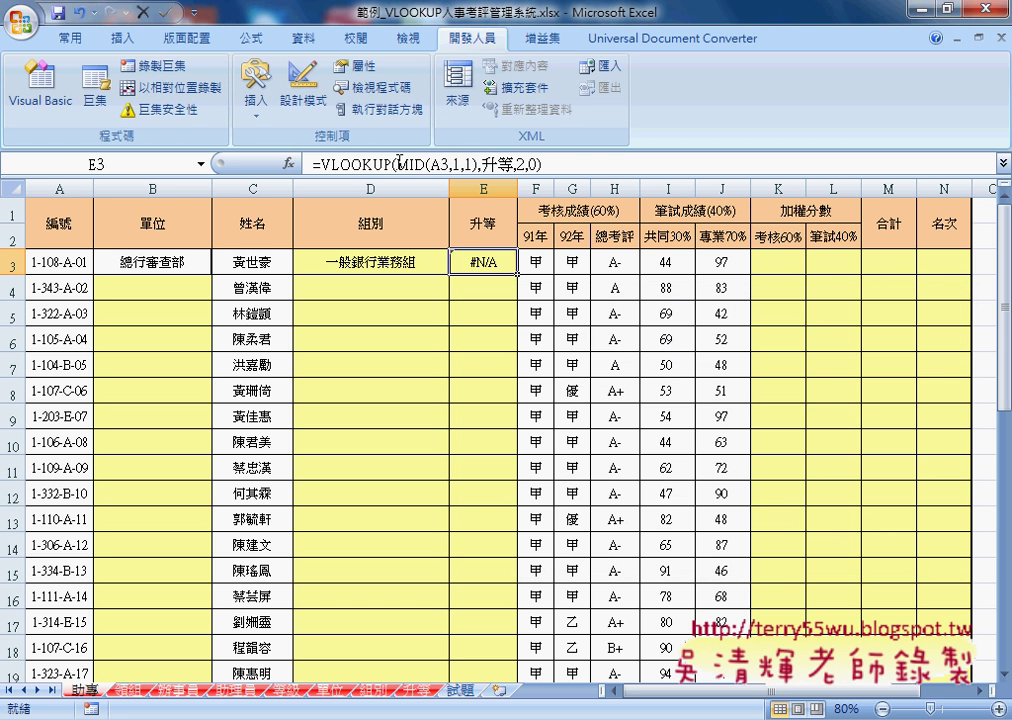
pyautogui.moveTo(399, 163); pyautogui.dragTo(478, 163)
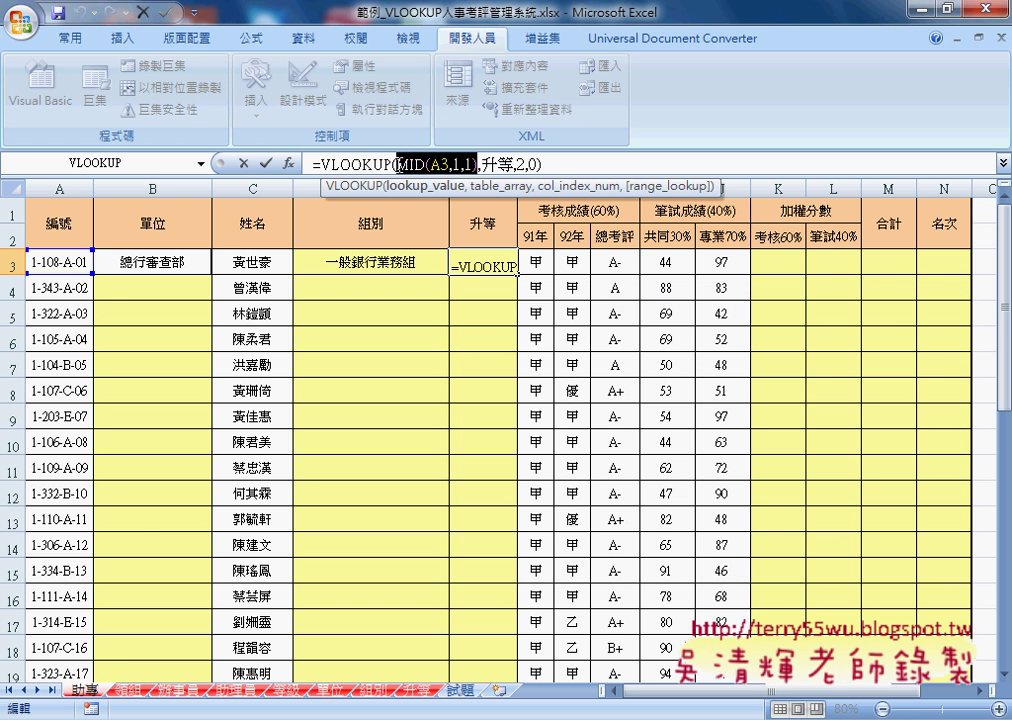
pyautogui.click(397, 163)
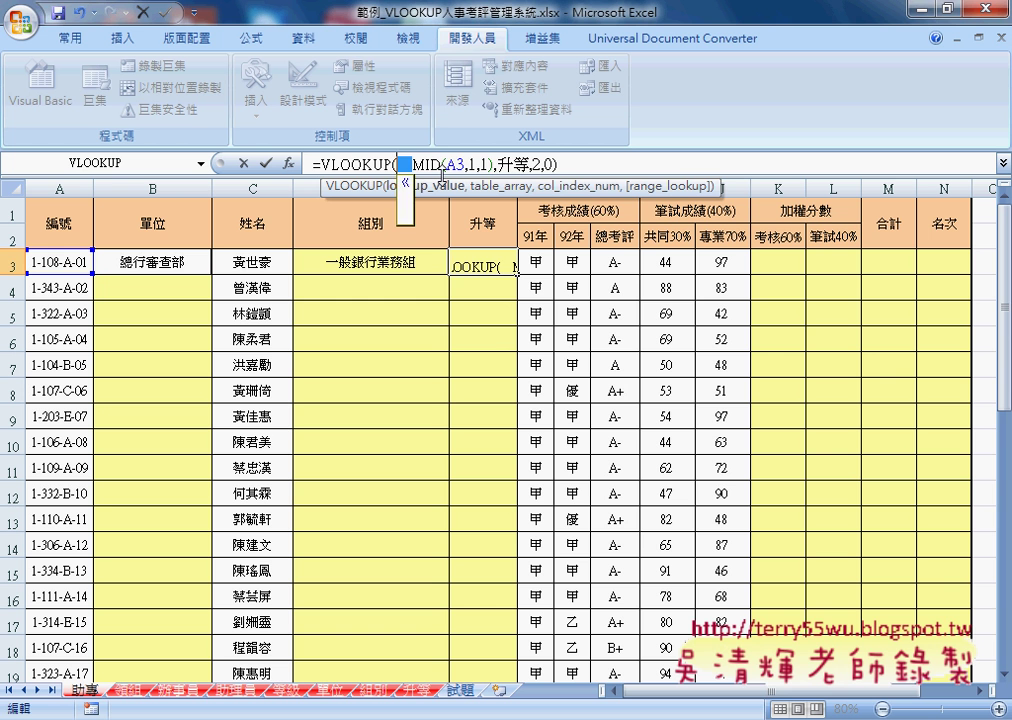
pyautogui.write('va')
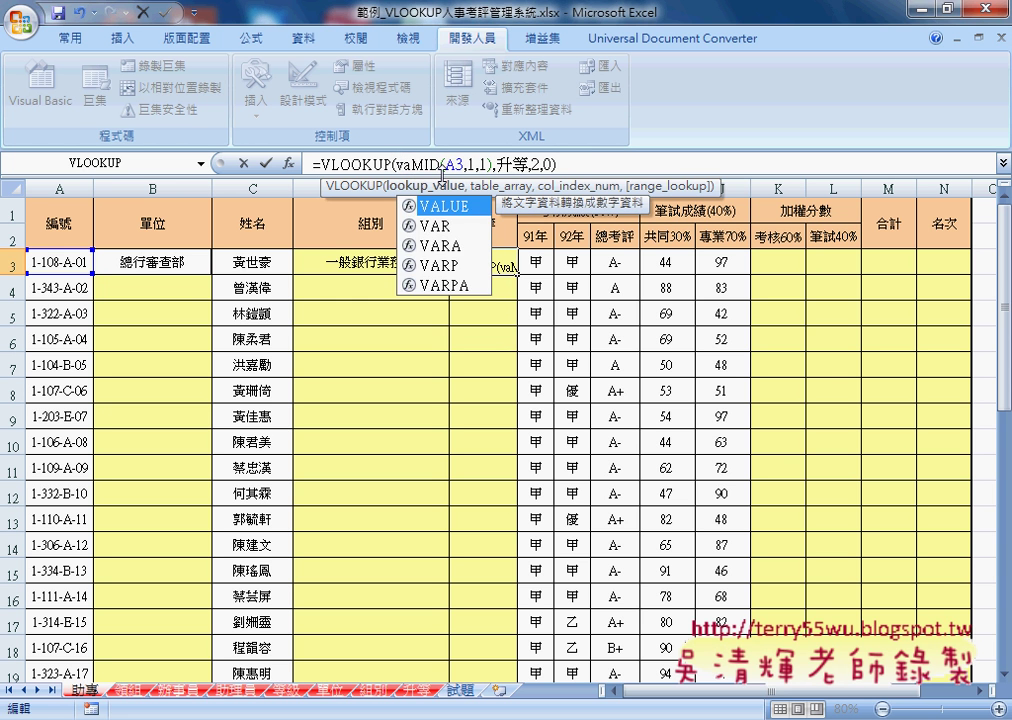
pyautogui.write('lue(')
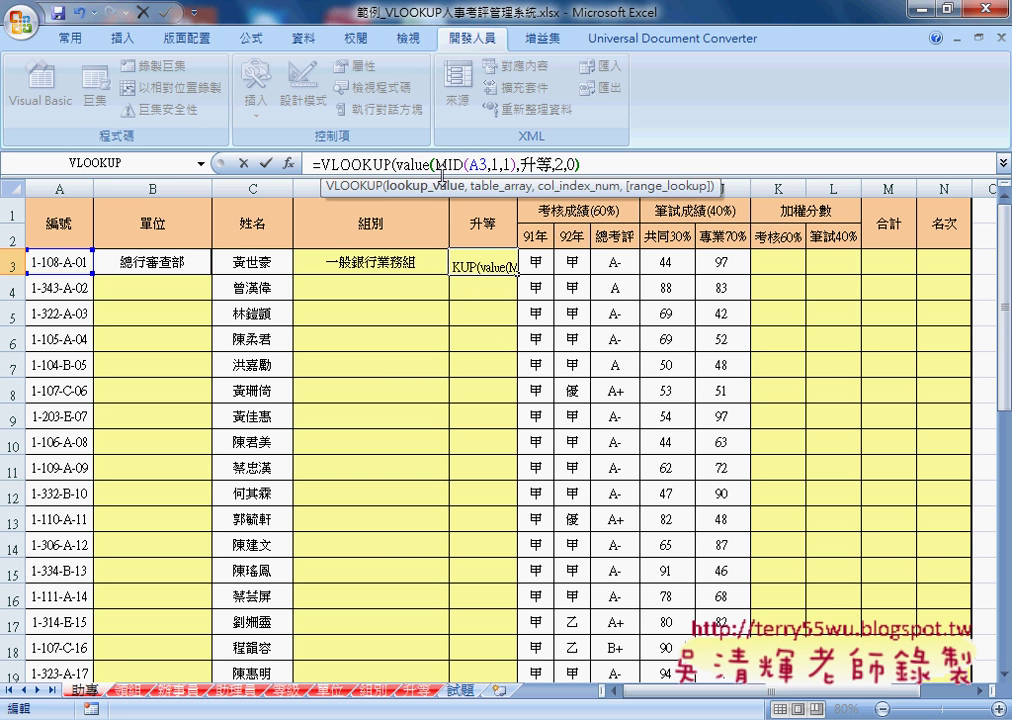
pyautogui.click(516, 163)
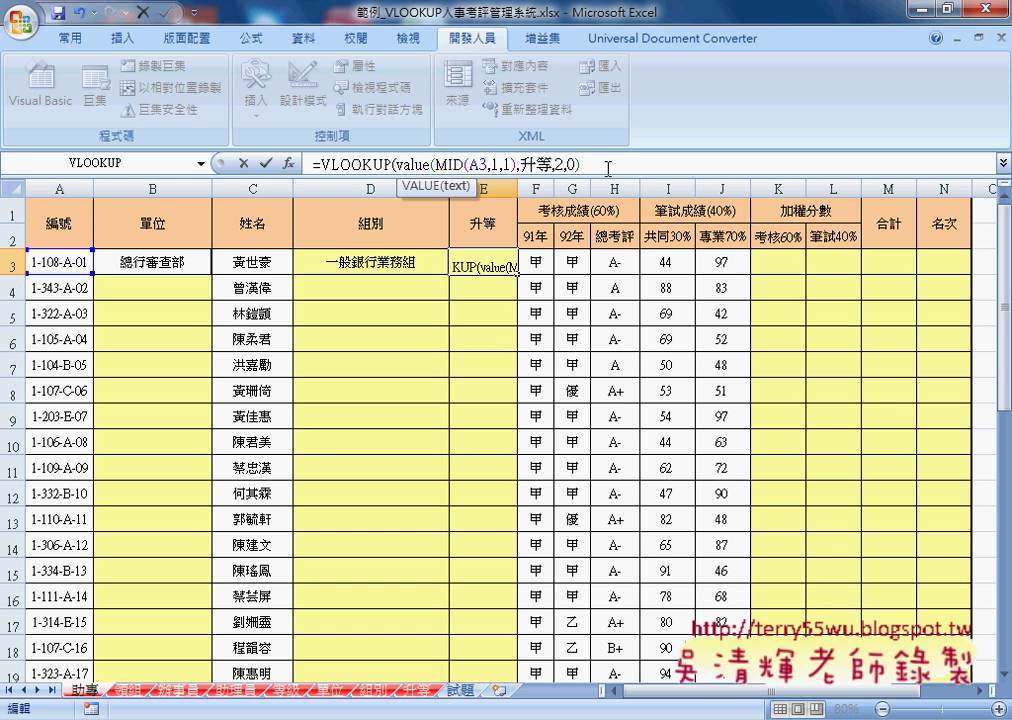
pyautogui.write(')')
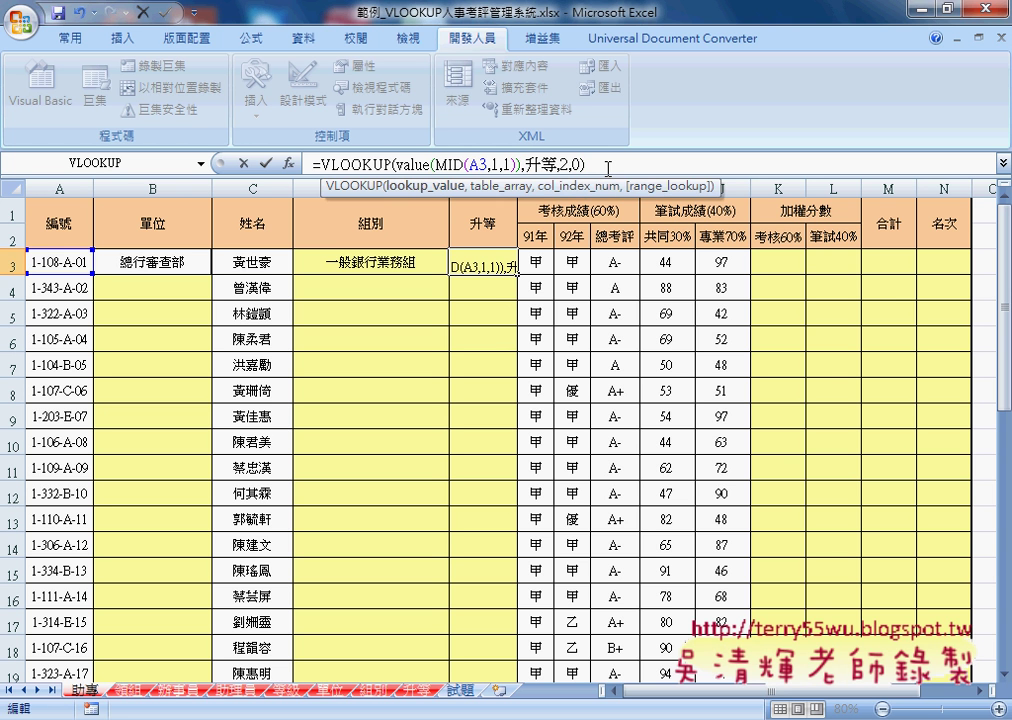
pyautogui.click(265, 163)
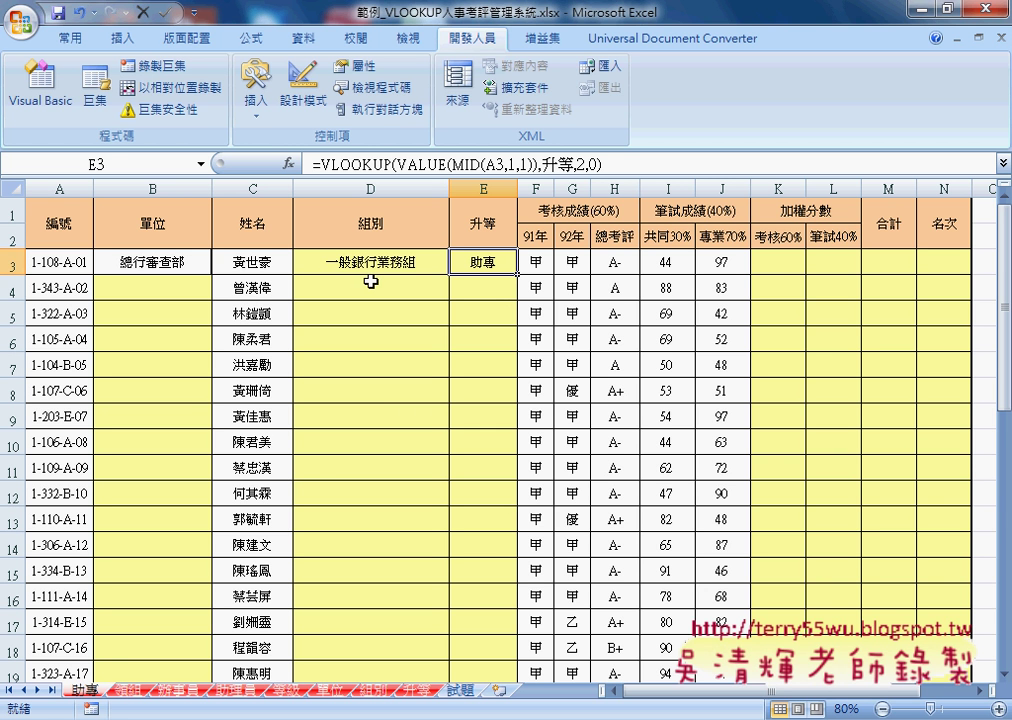
pyautogui.click(784, 262)
pyautogui.click(542, 262)
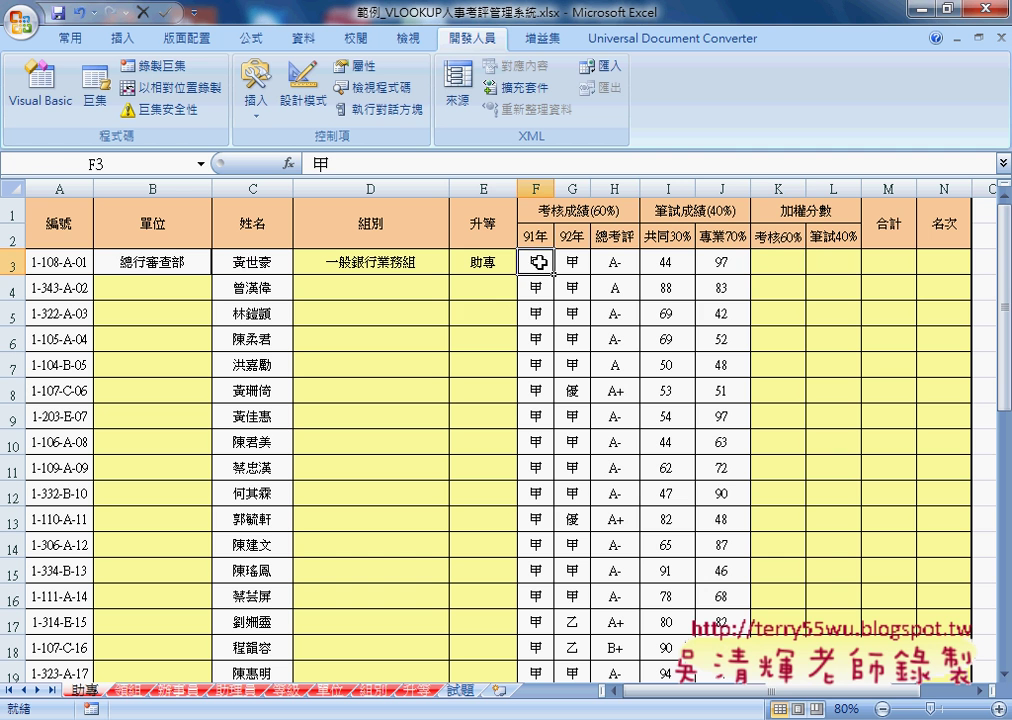
pyautogui.click(617, 262)
pyautogui.click(537, 262)
pyautogui.click(296, 692)
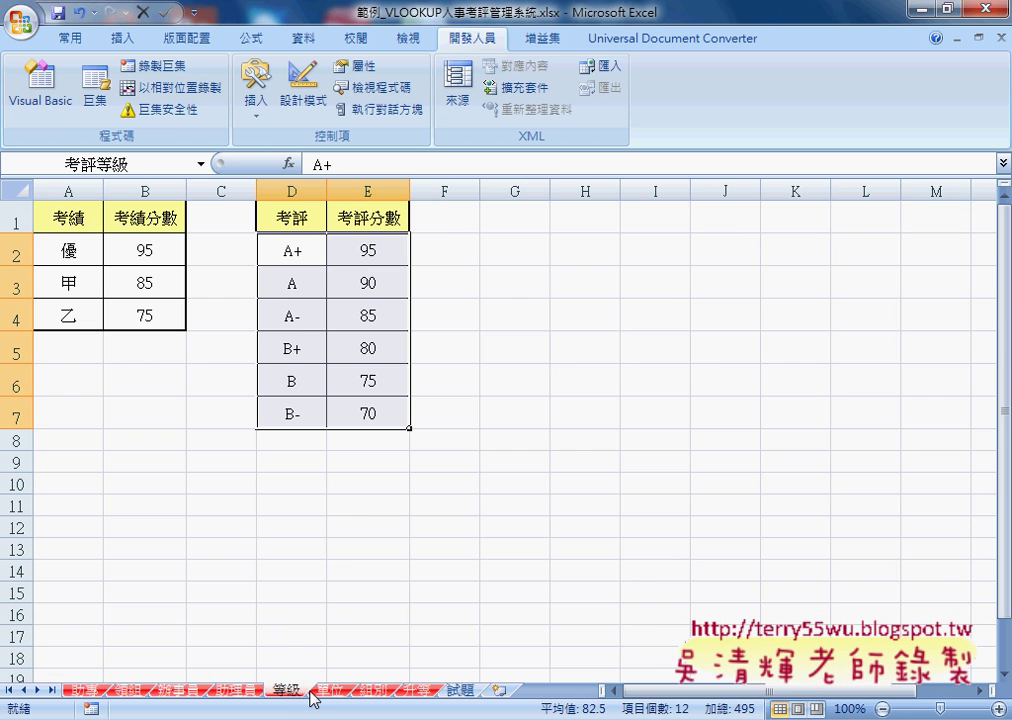
pyautogui.click(84, 690)
pyautogui.click(779, 263)
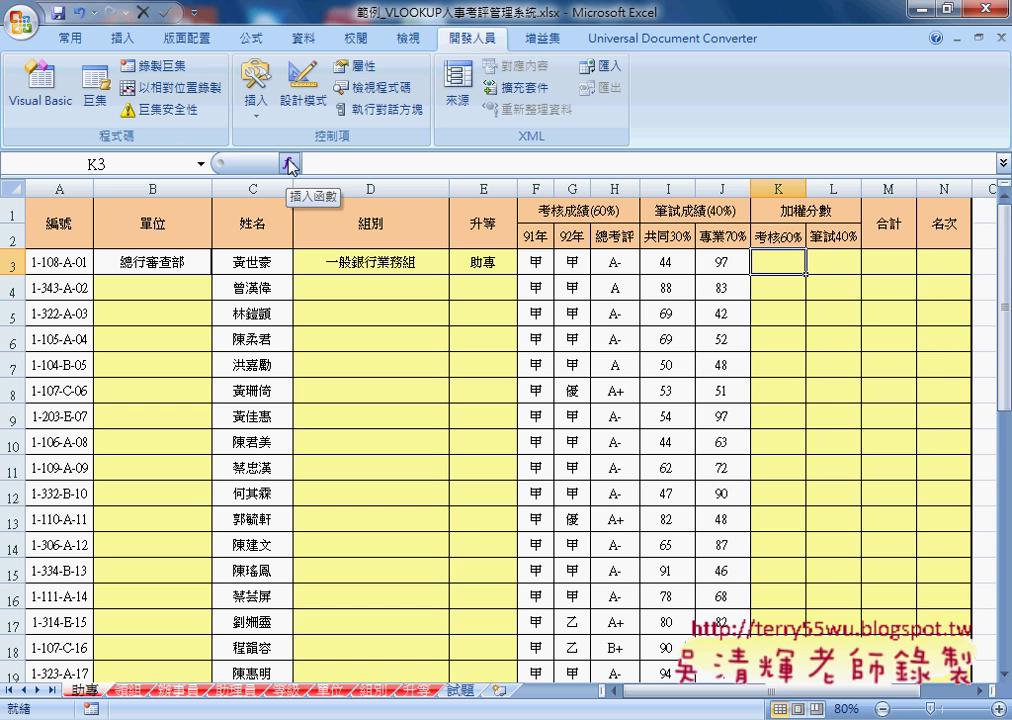
# Enter =VLOOKUP(F3,考績等級,2,0) in K3 to return the score 85.0.
pyautogui.click(290, 163)
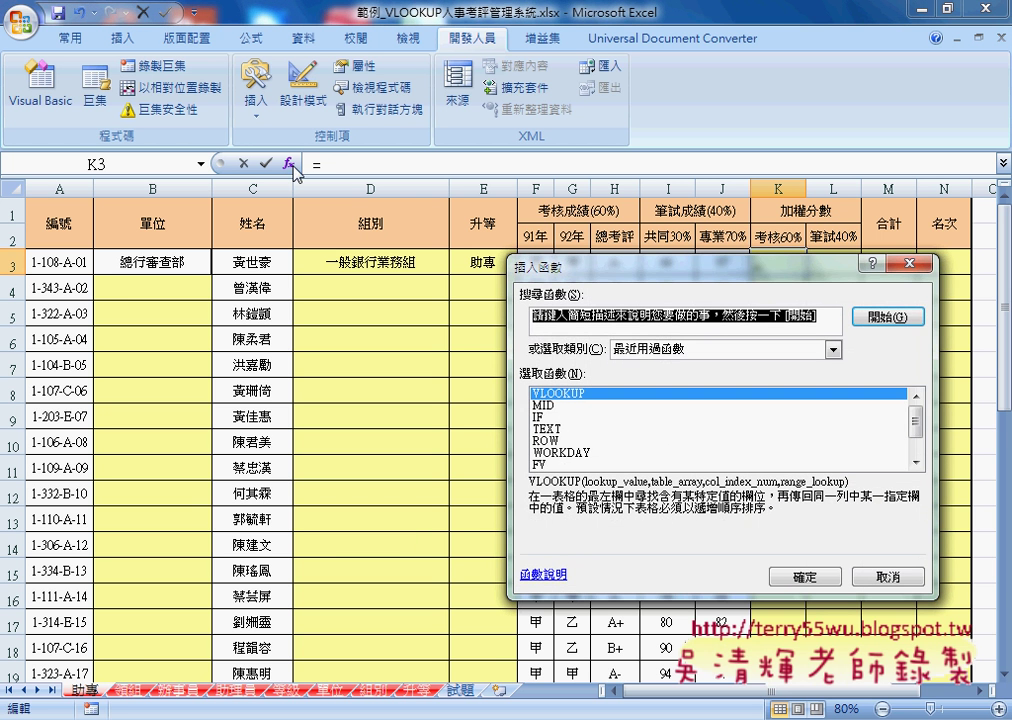
pyautogui.doubleClick(583, 395)
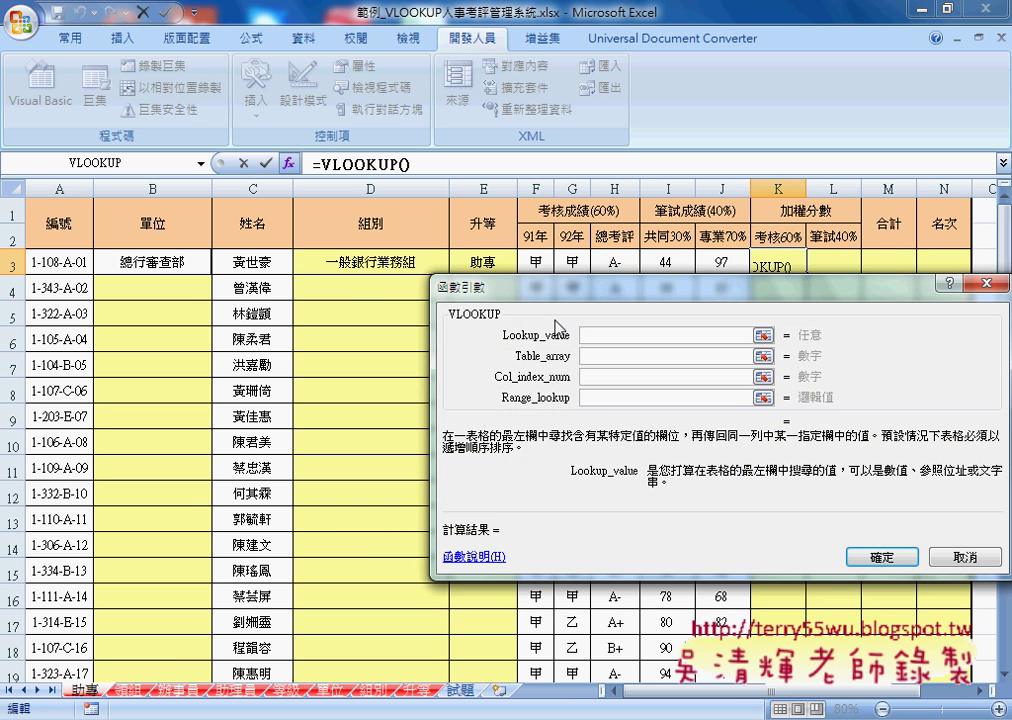
pyautogui.click(529, 259)
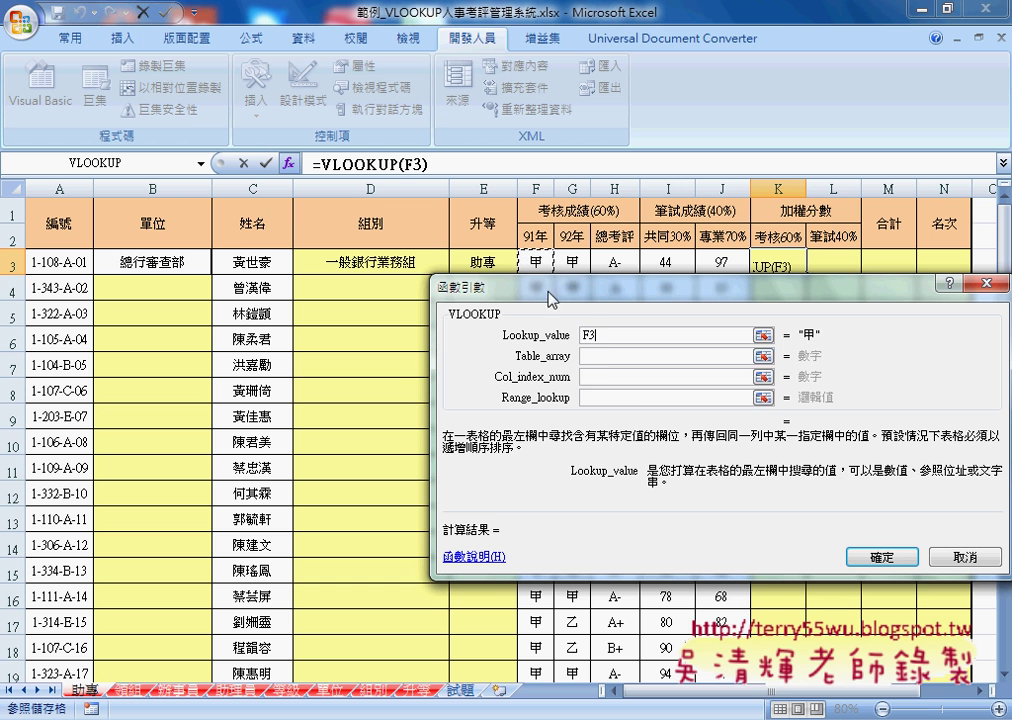
pyautogui.click(603, 357)
pyautogui.press('F3')
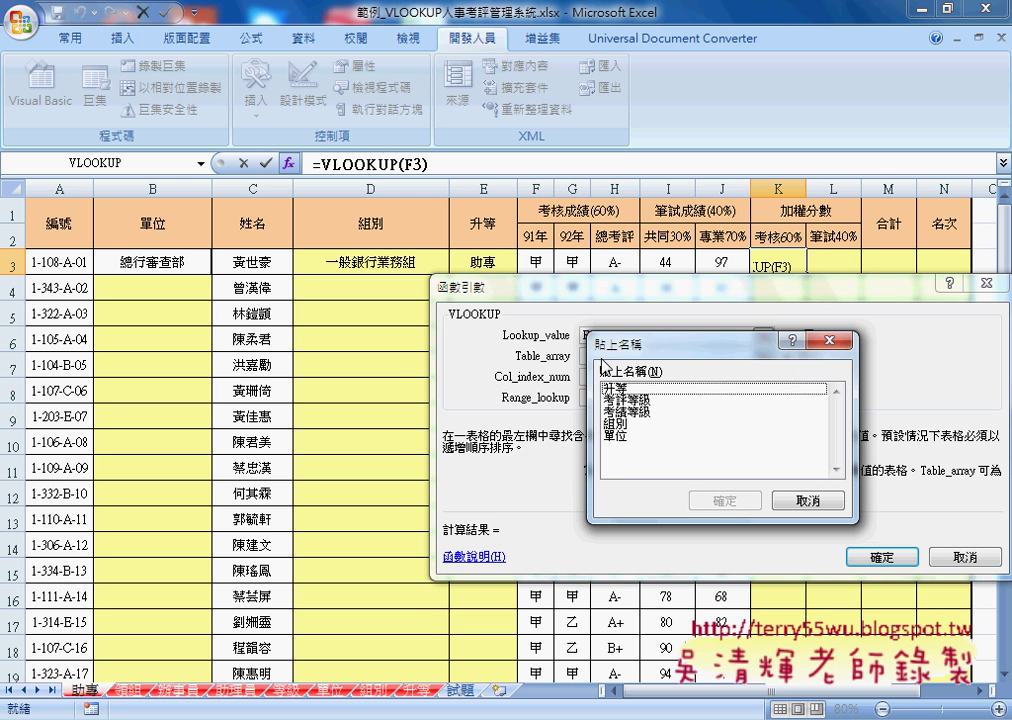
pyautogui.click(639, 413)
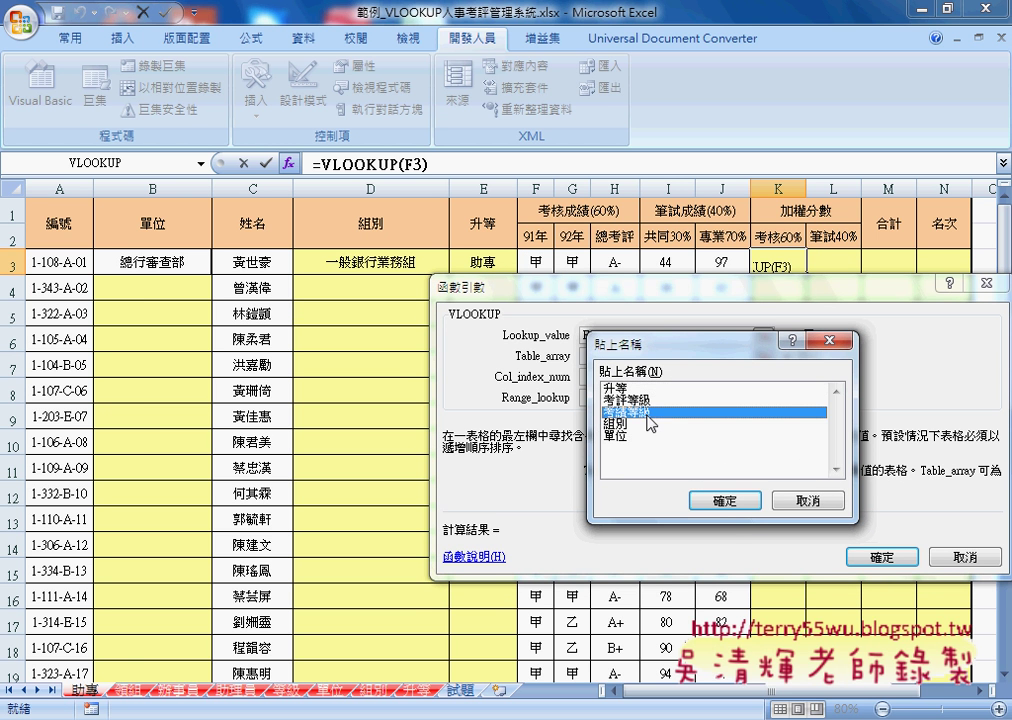
pyautogui.click(720, 500)
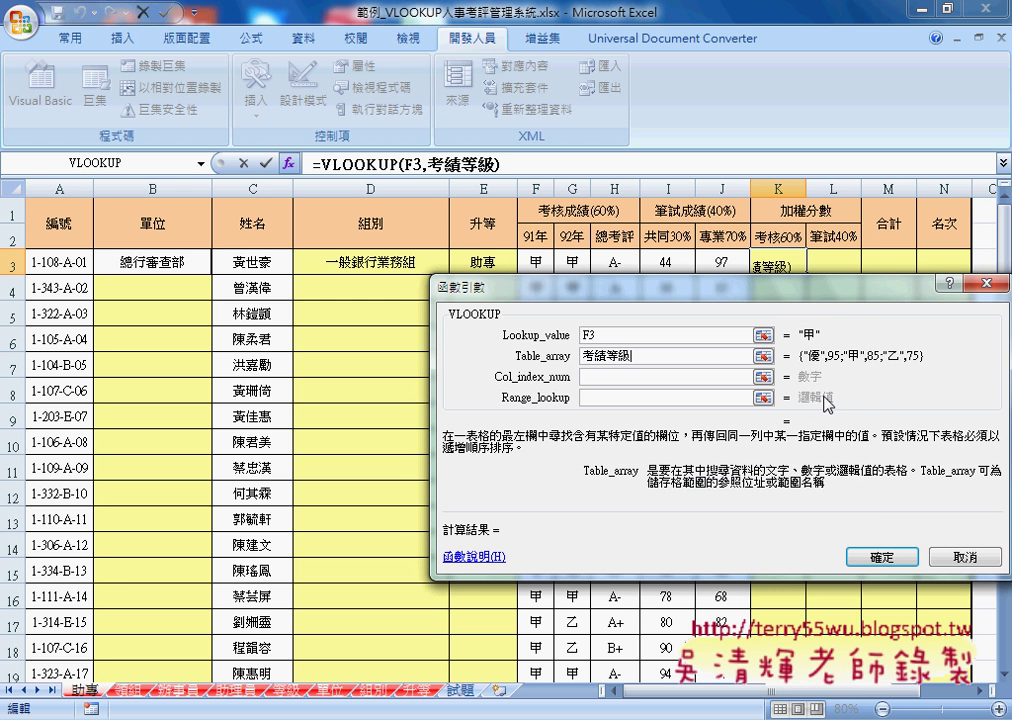
pyautogui.click(657, 376)
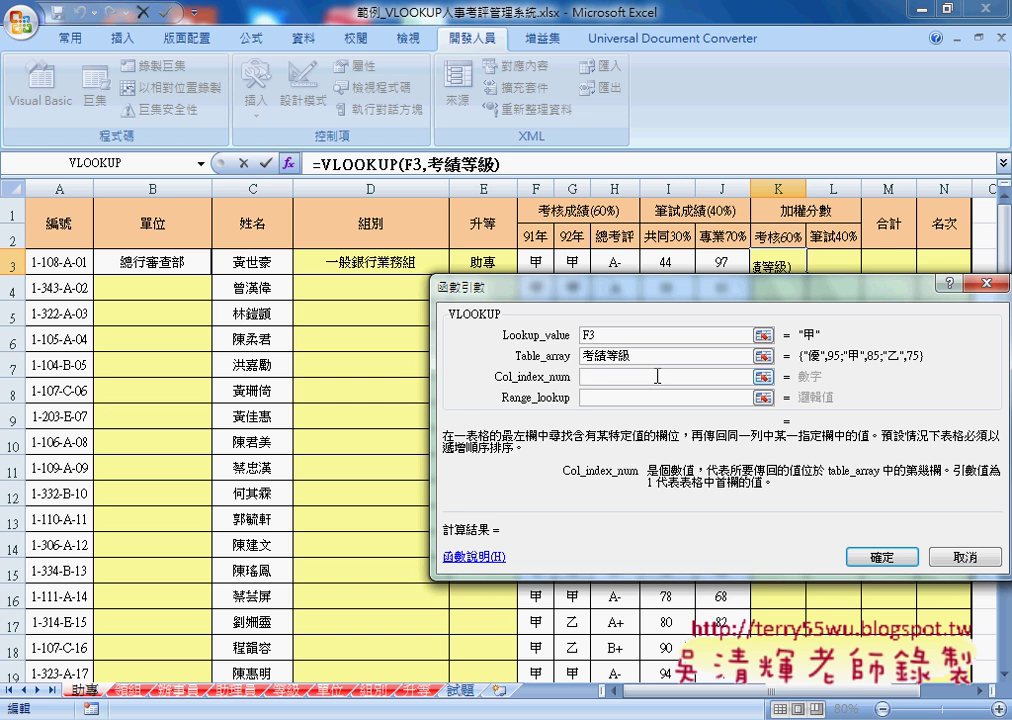
pyautogui.write('2')
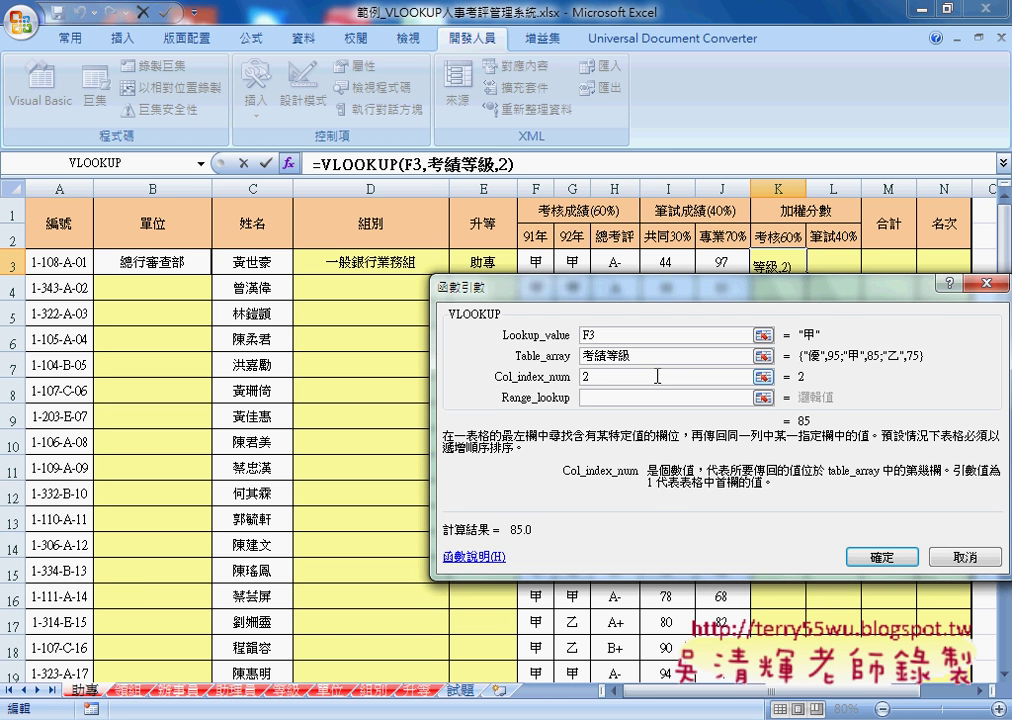
pyautogui.press('Tab')
pyautogui.write('0')
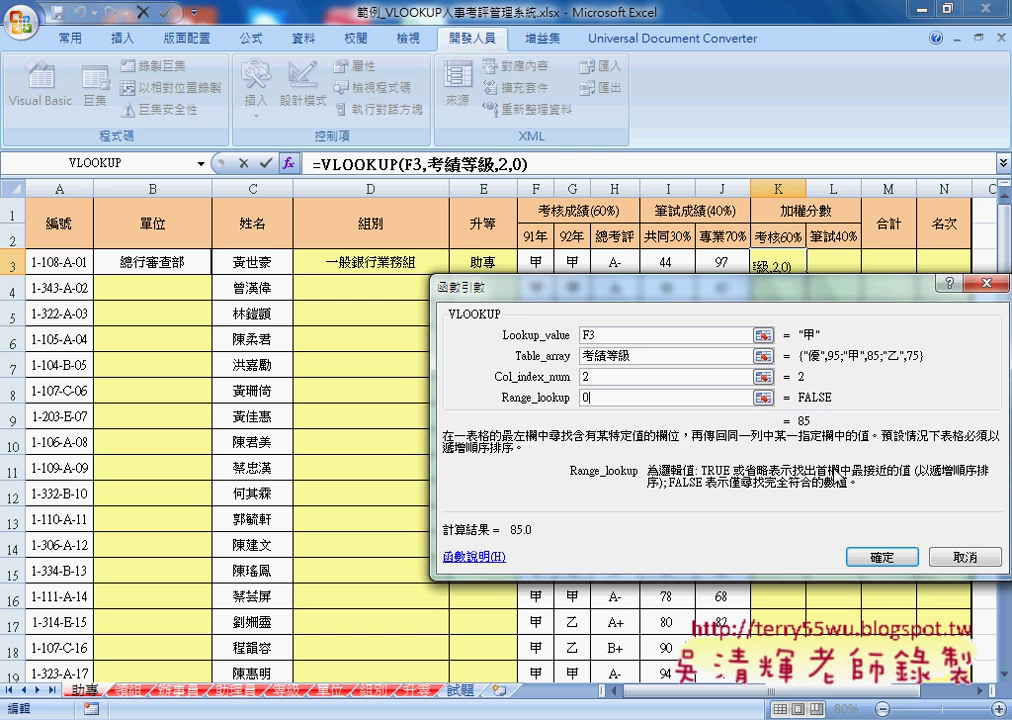
pyautogui.click(881, 557)
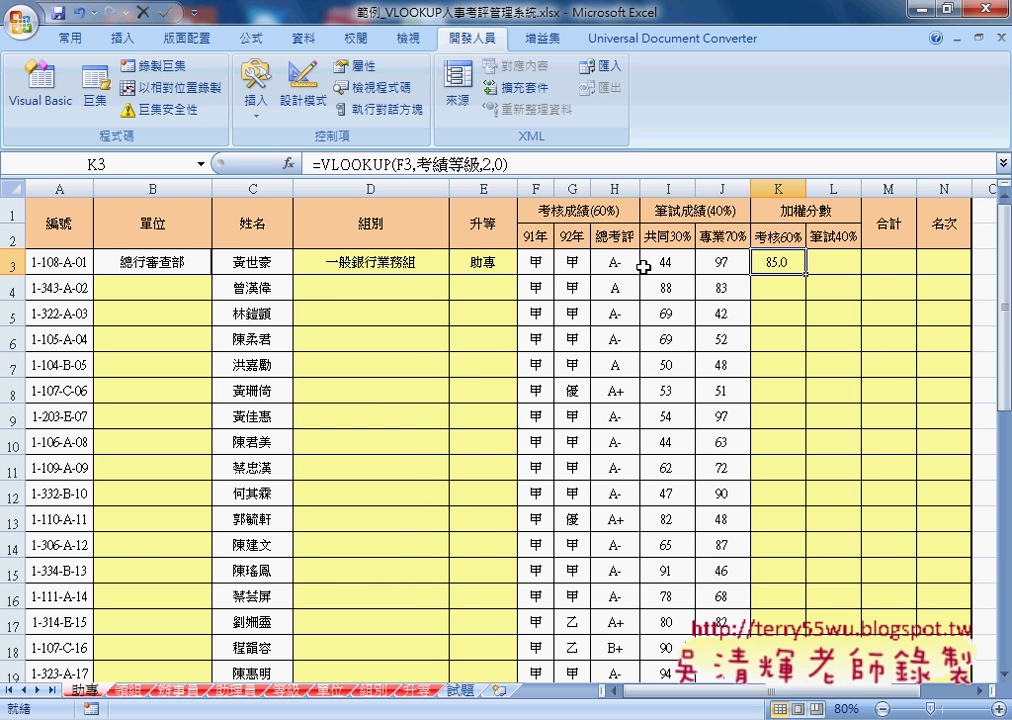
# Append a second VLOOKUP to K3's formula that looks up G3 in 考績等級.
pyautogui.moveTo(508, 162); pyautogui.dragTo(320, 163)
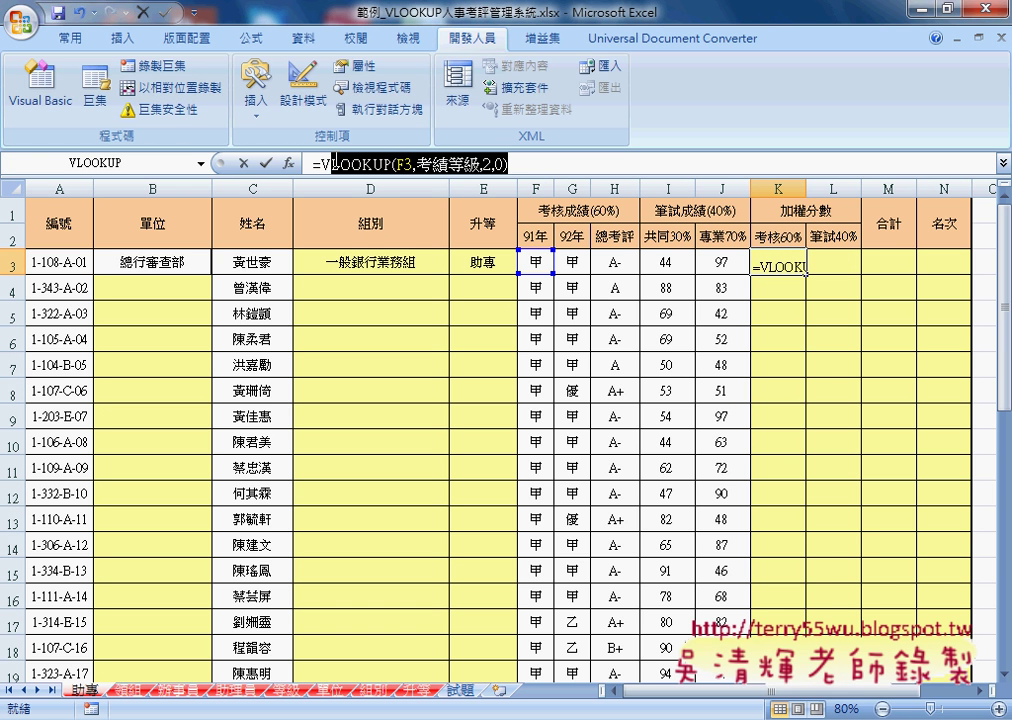
pyautogui.click(561, 168)
pyautogui.write('+')
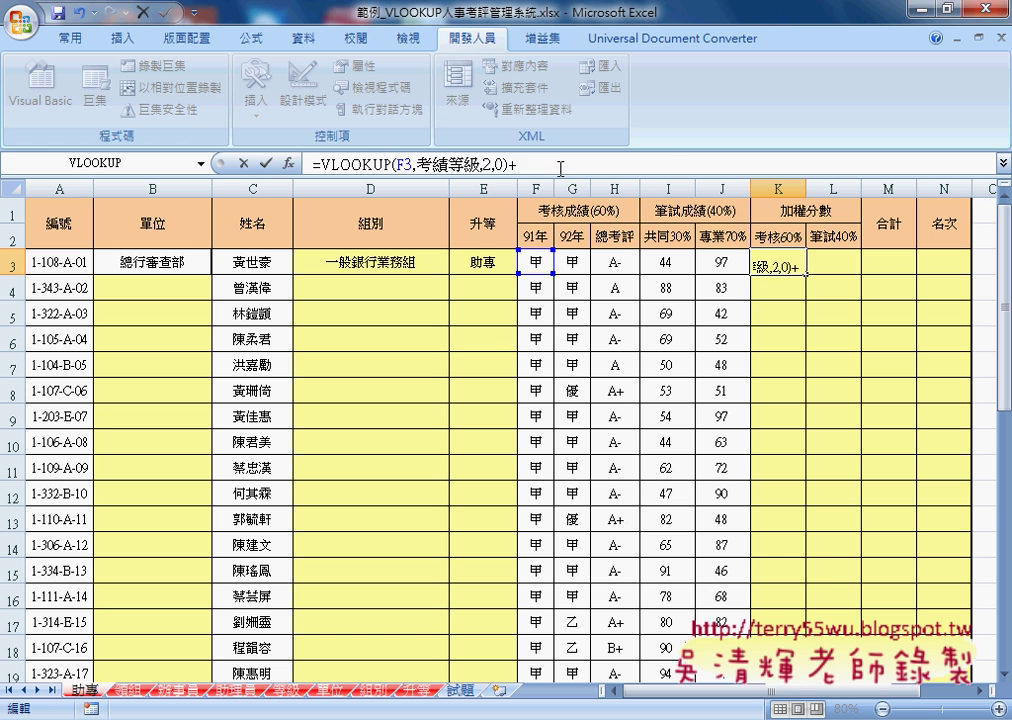
pyautogui.write('VLOOKUP(F3,考績等級,2,0)')
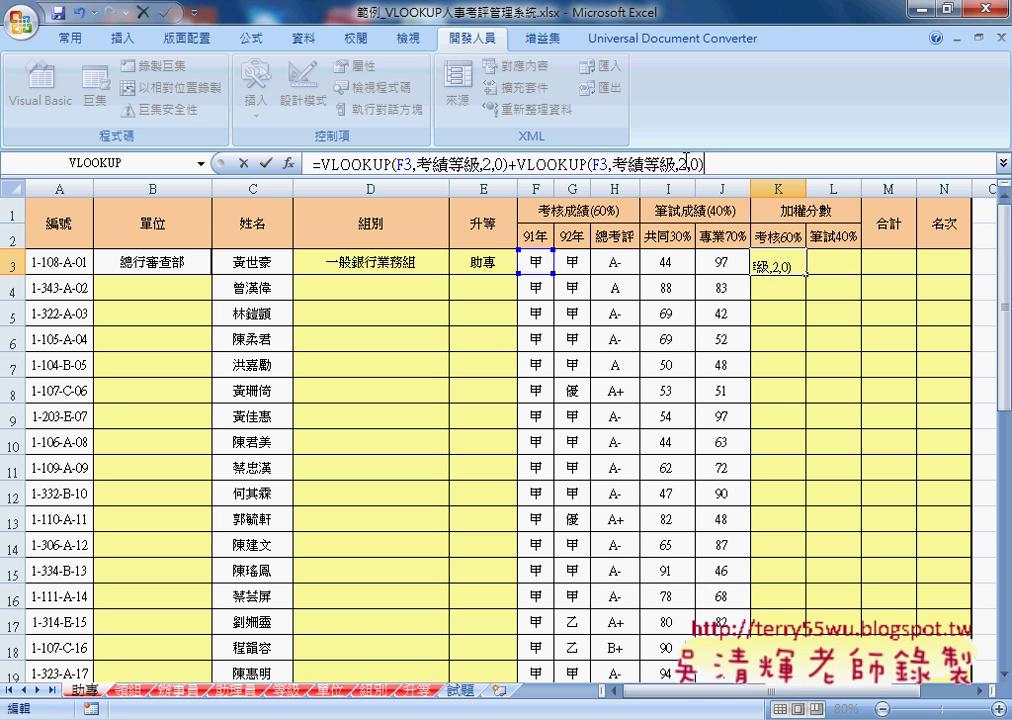
pyautogui.doubleClick(598, 163)
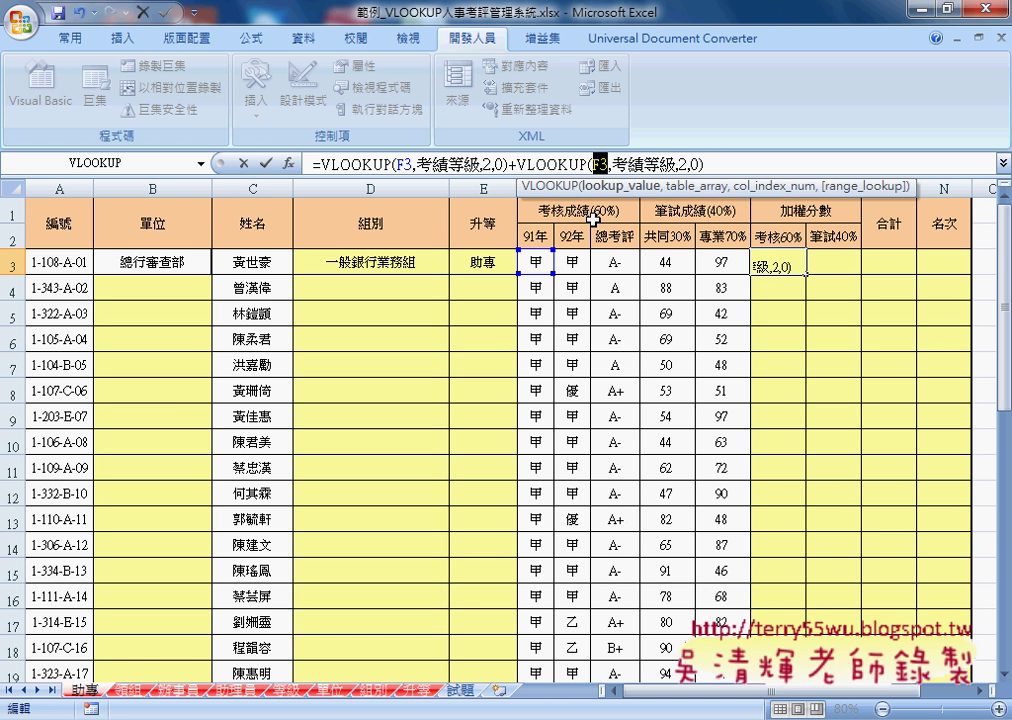
pyautogui.click(574, 262)
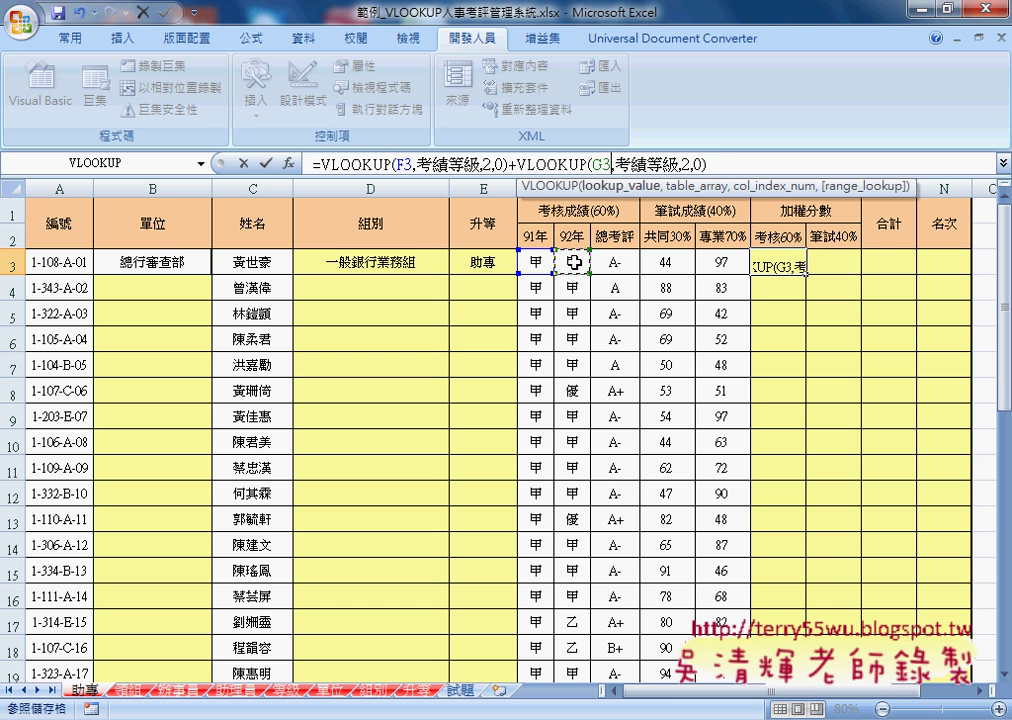
# Add a third VLOOKUP that looks up H3 in the 考評等級 range.
pyautogui.click(717, 165)
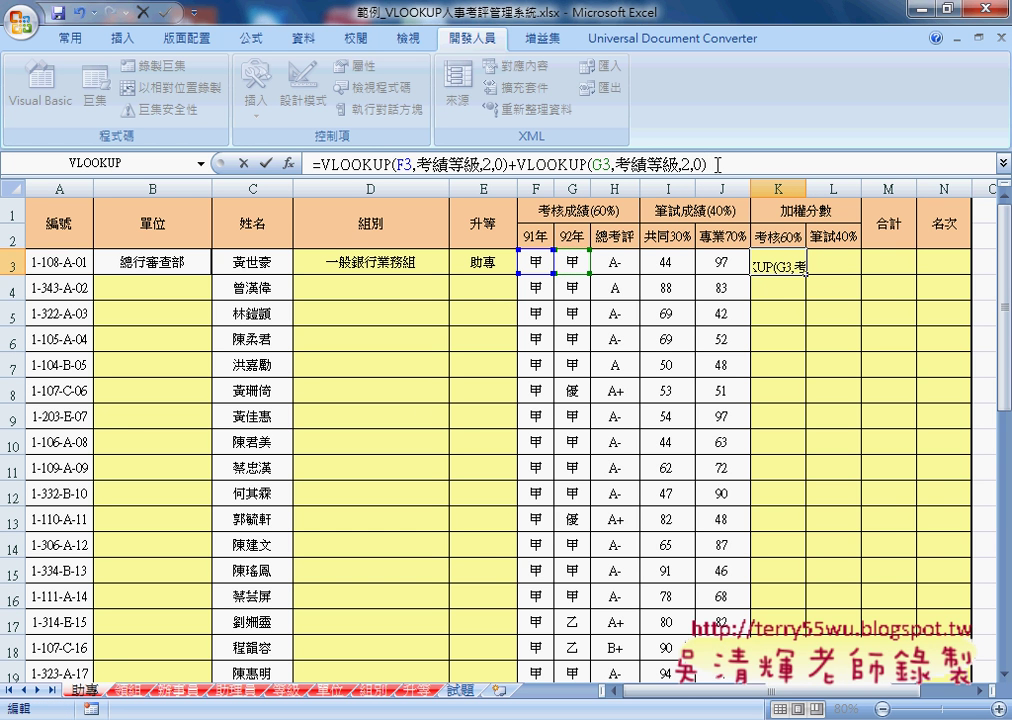
pyautogui.write('+')
pyautogui.hotkey('ctrl', 'v')
pyautogui.doubleClick(801, 165)
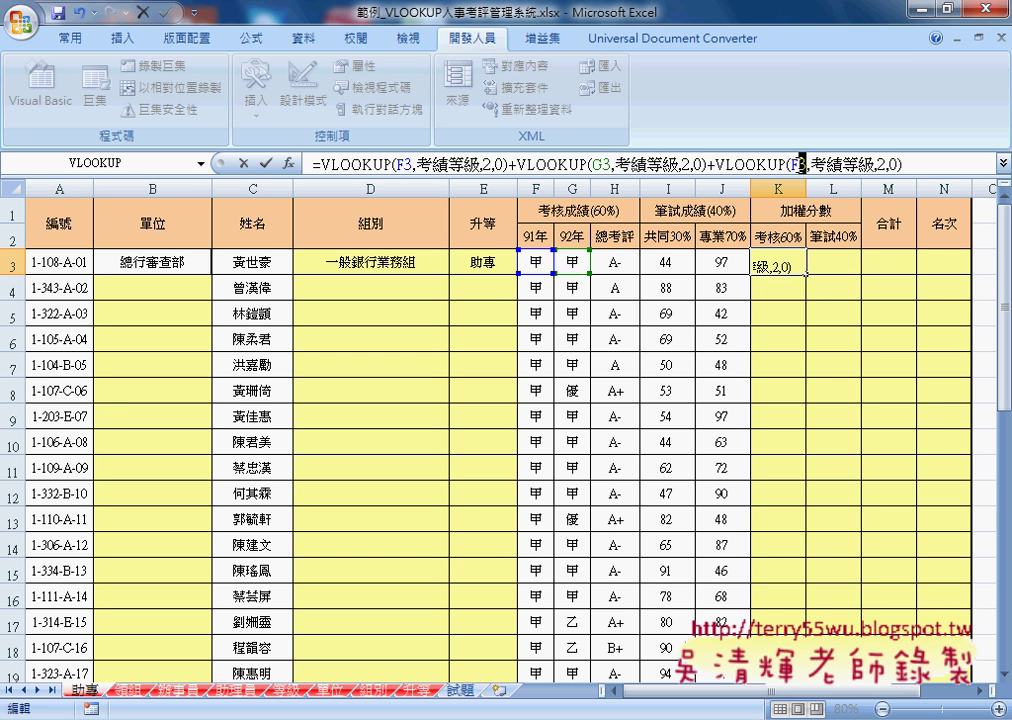
pyautogui.click(617, 262)
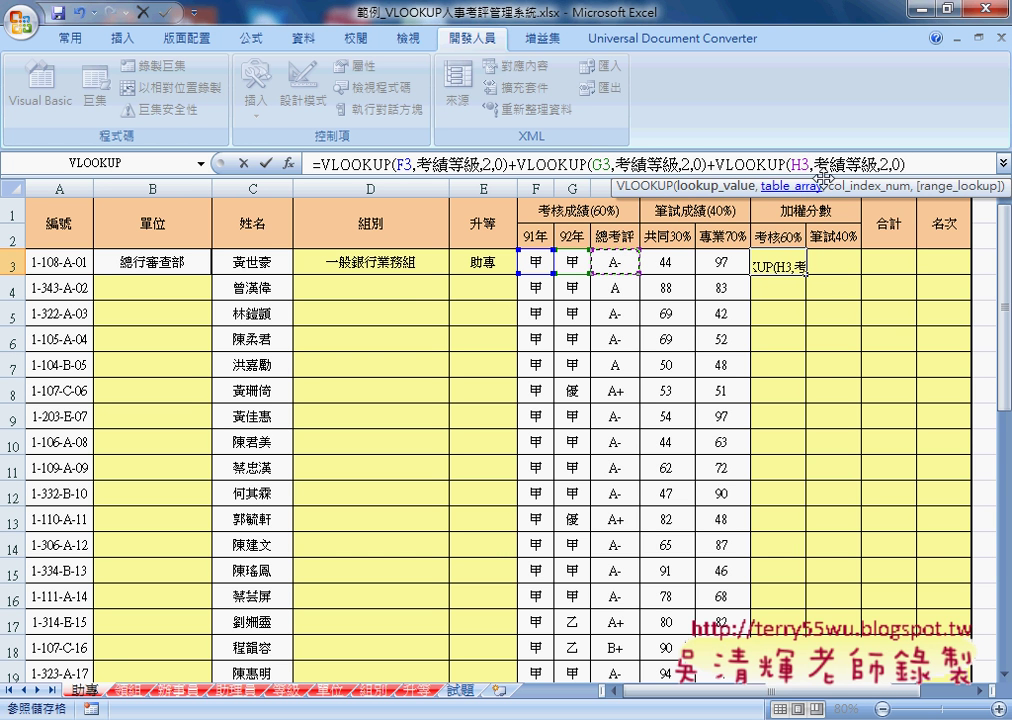
pyautogui.moveTo(829, 165); pyautogui.dragTo(848, 165)
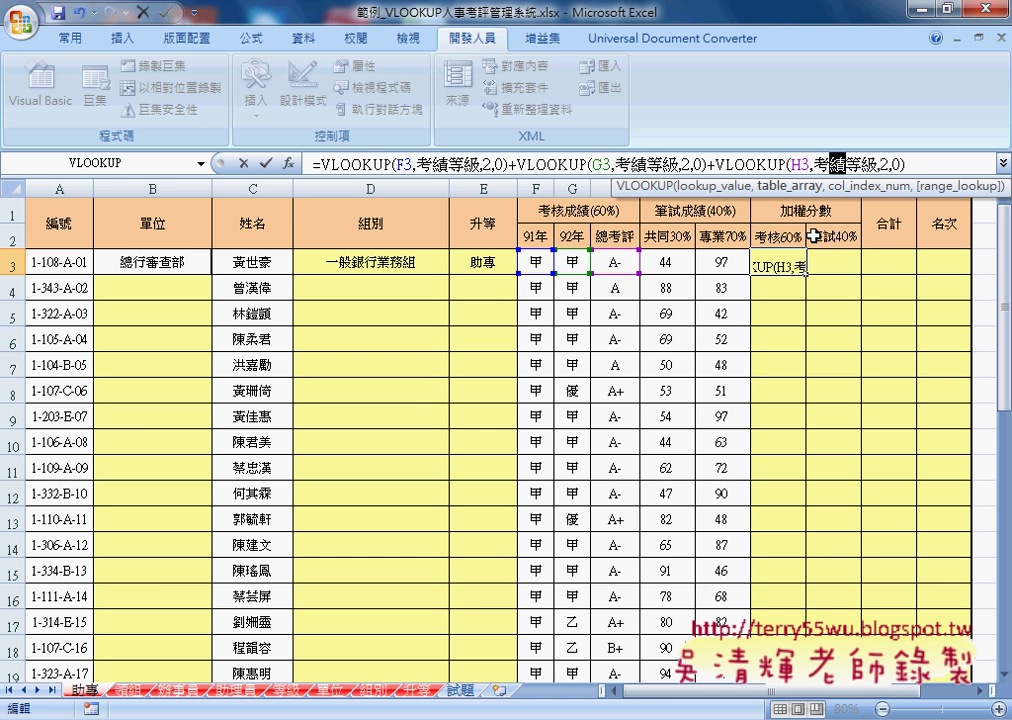
pyautogui.click(816, 164)
pyautogui.moveTo(813, 164); pyautogui.dragTo(878, 164)
pyautogui.press('BackSpace')
pyautogui.press('F3')
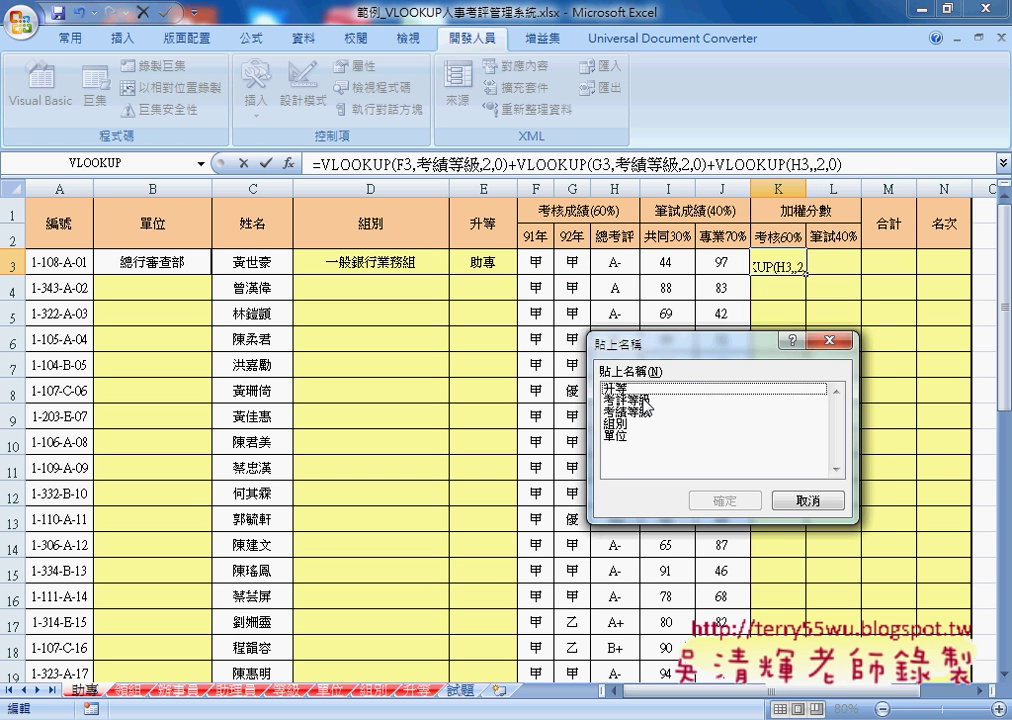
pyautogui.doubleClick(625, 398)
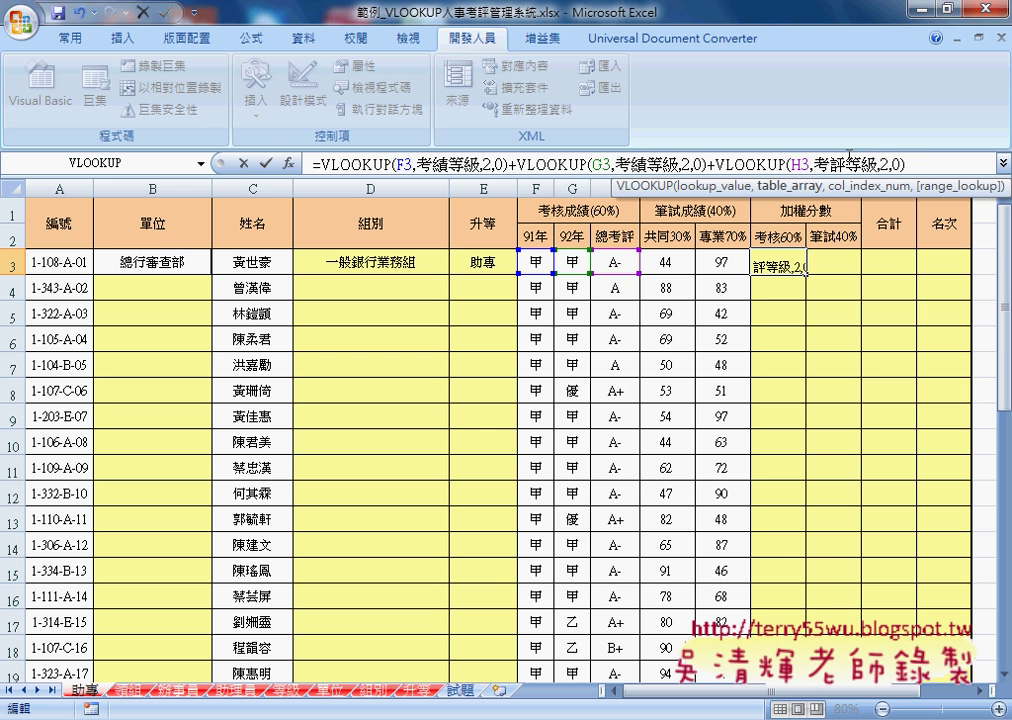
# Wrap the three lookups in parentheses and divide by 3, giving 85.0 in K3.
pyautogui.click(937, 165)
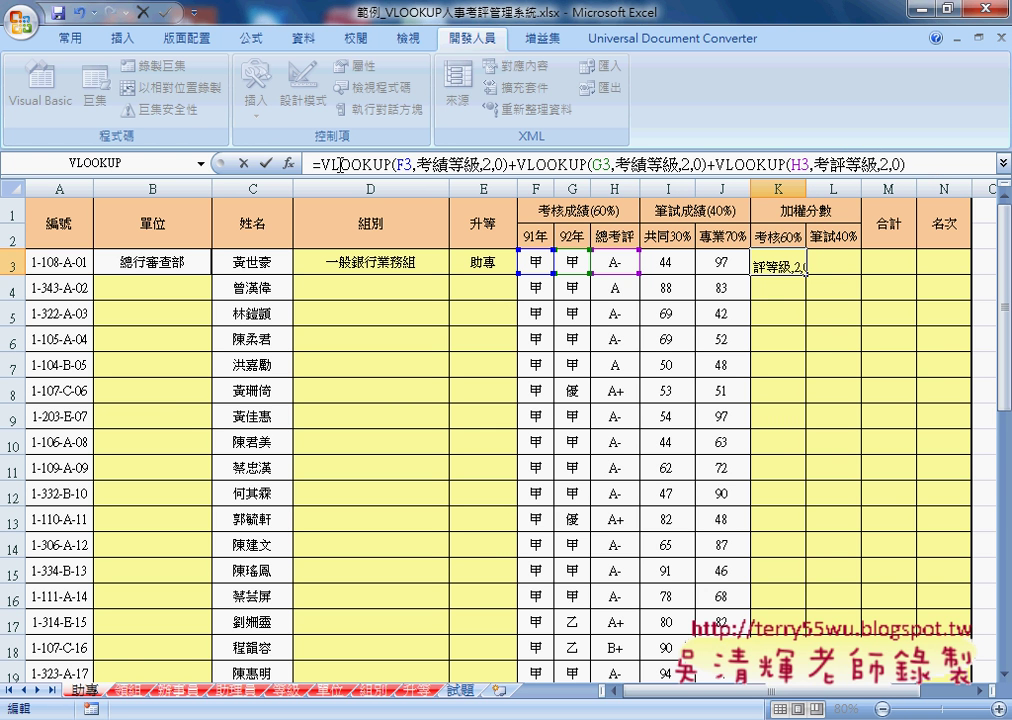
pyautogui.write('(')
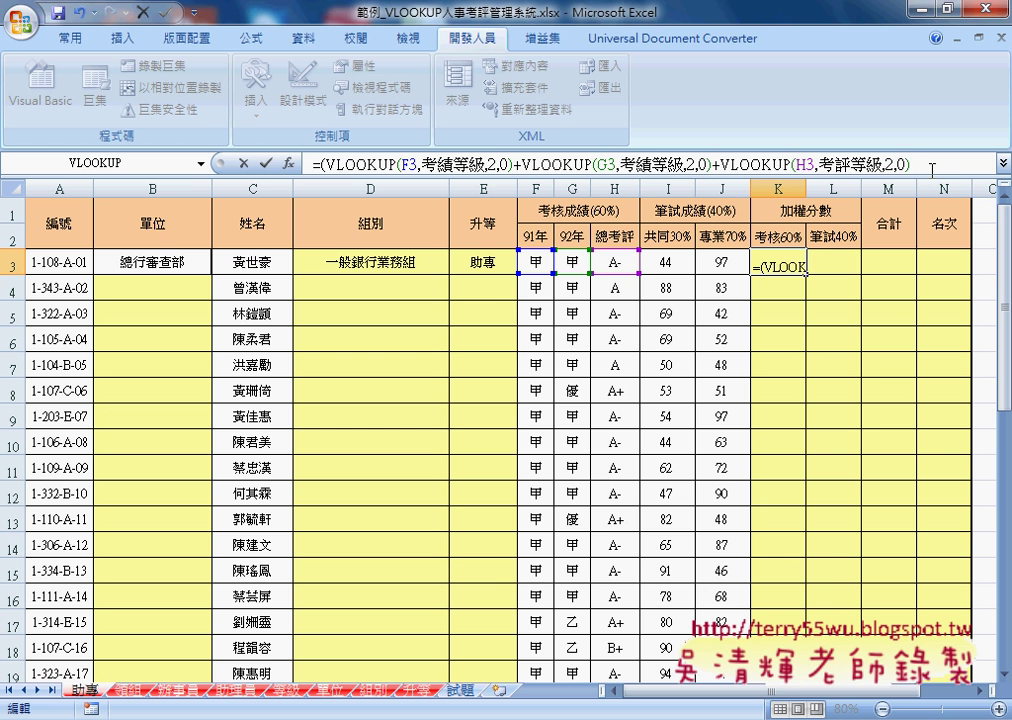
pyautogui.click(931, 168)
pyautogui.write(')')
pyautogui.write('/3')
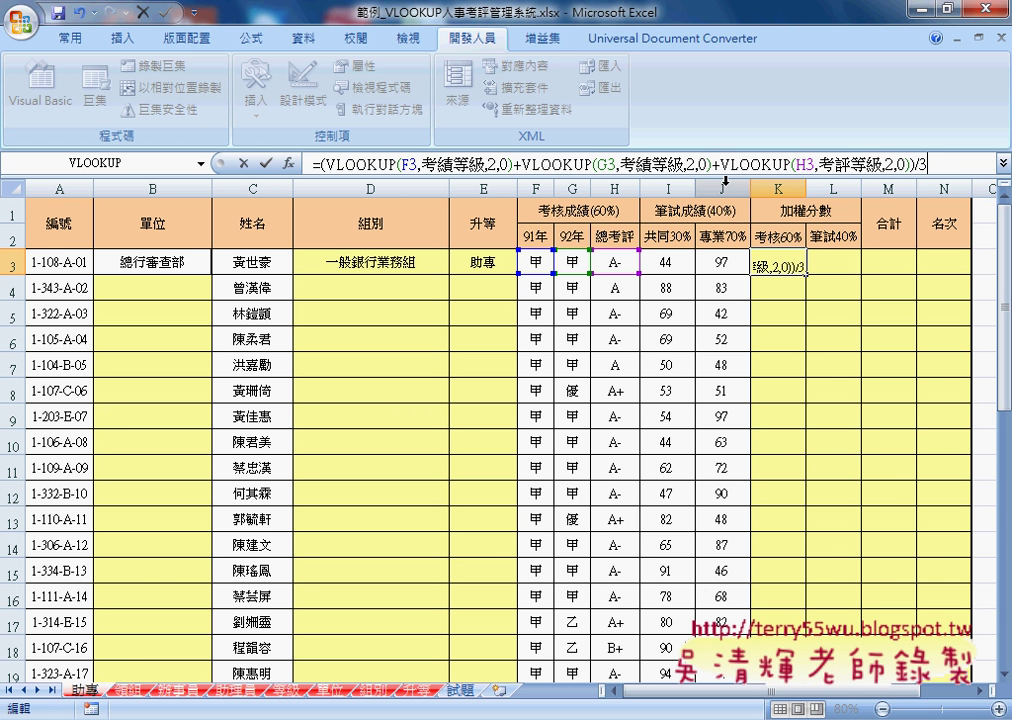
pyautogui.click(268, 172)
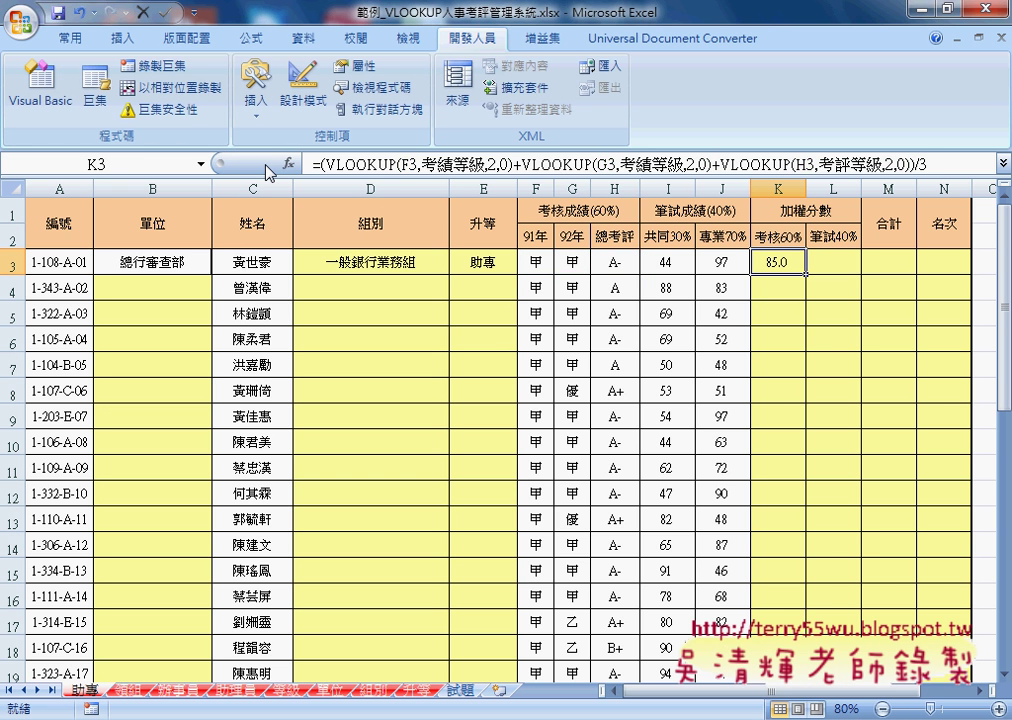
# Enter =I3*0.3+J3*0.7 in L3 for the written-test score (81.1).
pyautogui.press('Right')
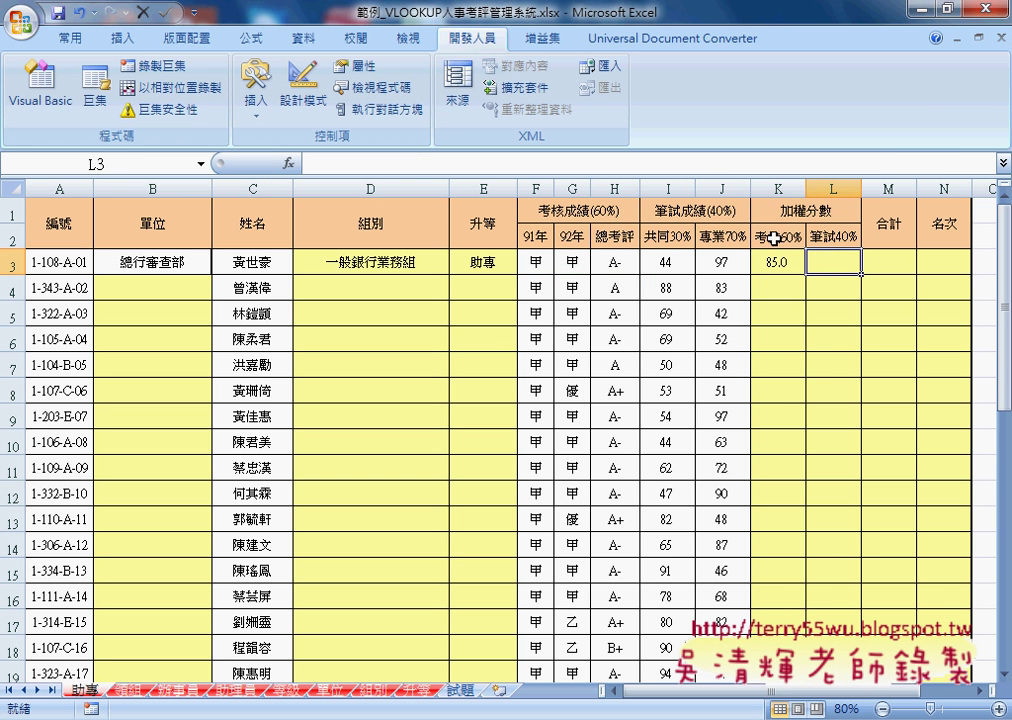
pyautogui.click(584, 164)
pyautogui.write('=')
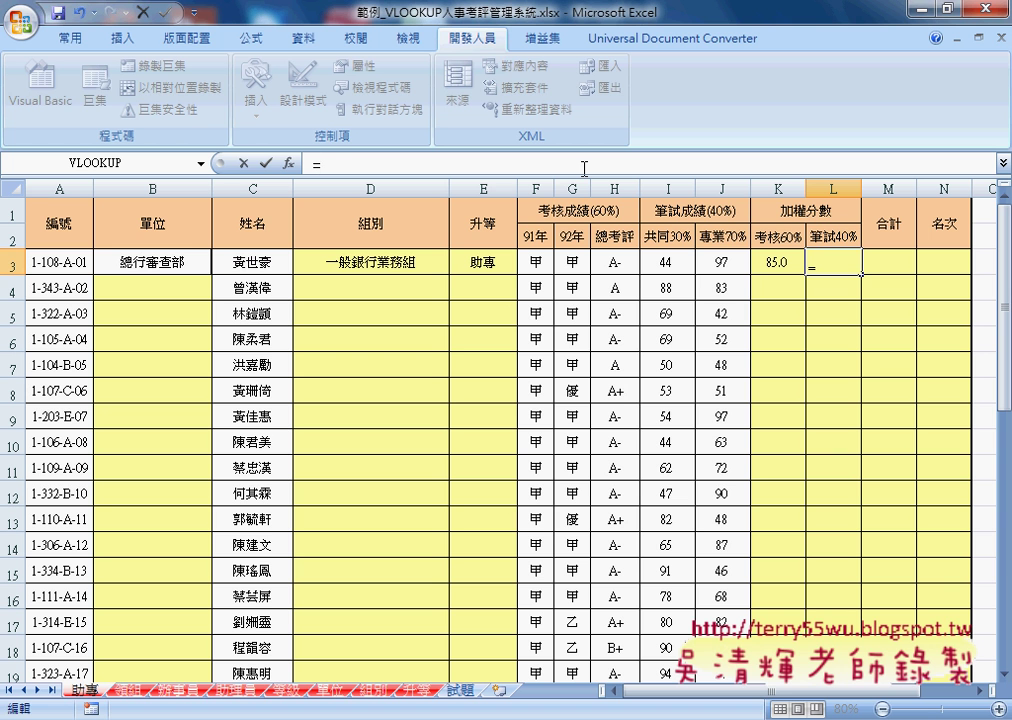
pyautogui.click(680, 265)
pyautogui.write('*')
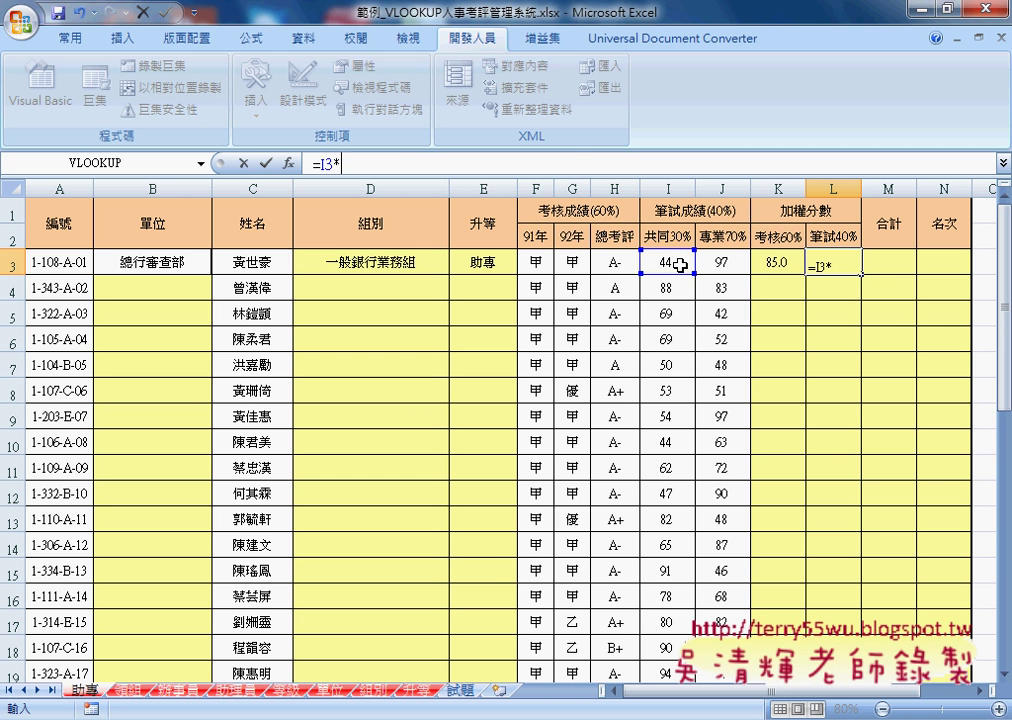
pyautogui.write('0.3+')
pyautogui.click(725, 265)
pyautogui.write('*')
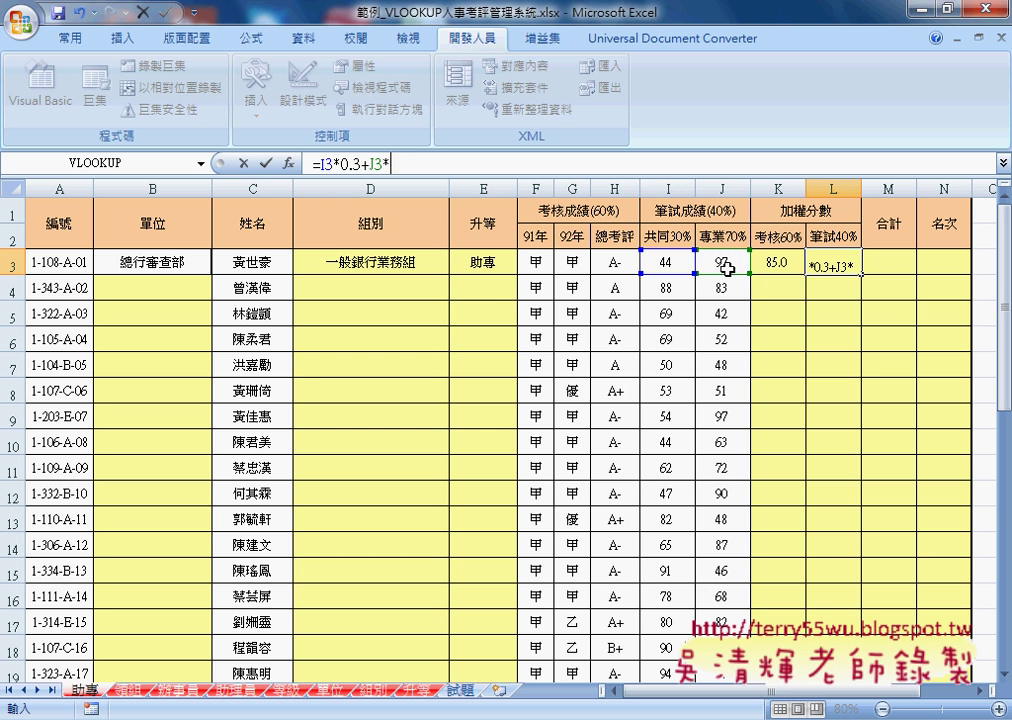
pyautogui.write('0.')
pyautogui.write('4')
pyautogui.moveTo(362, 163); pyautogui.dragTo(413, 163)
pyautogui.write('7')
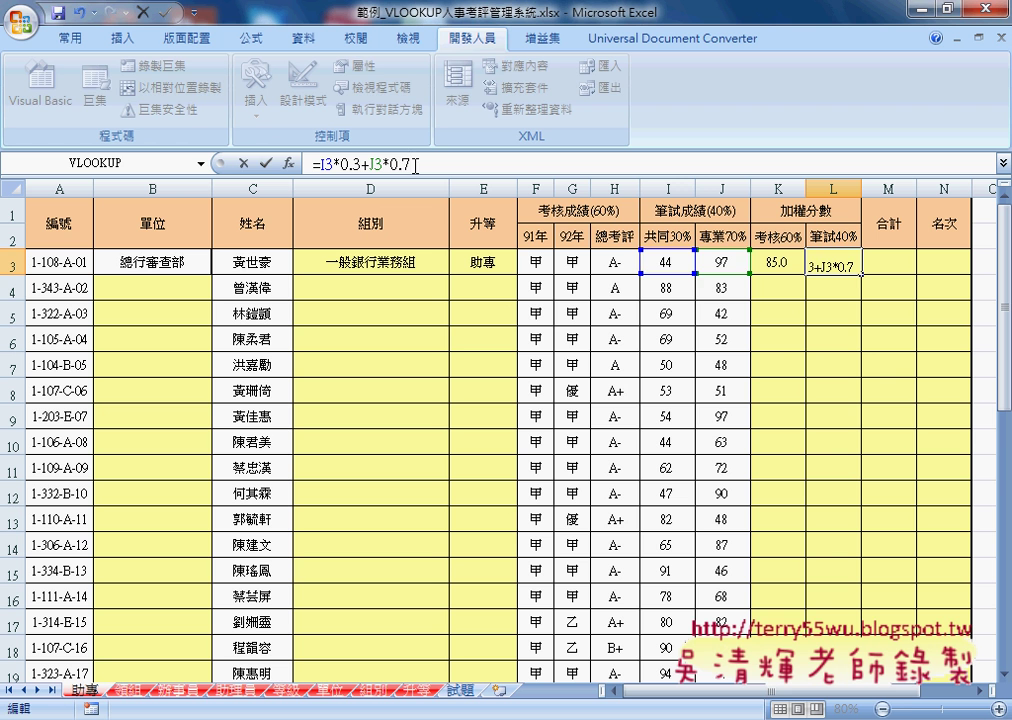
pyautogui.click(266, 162)
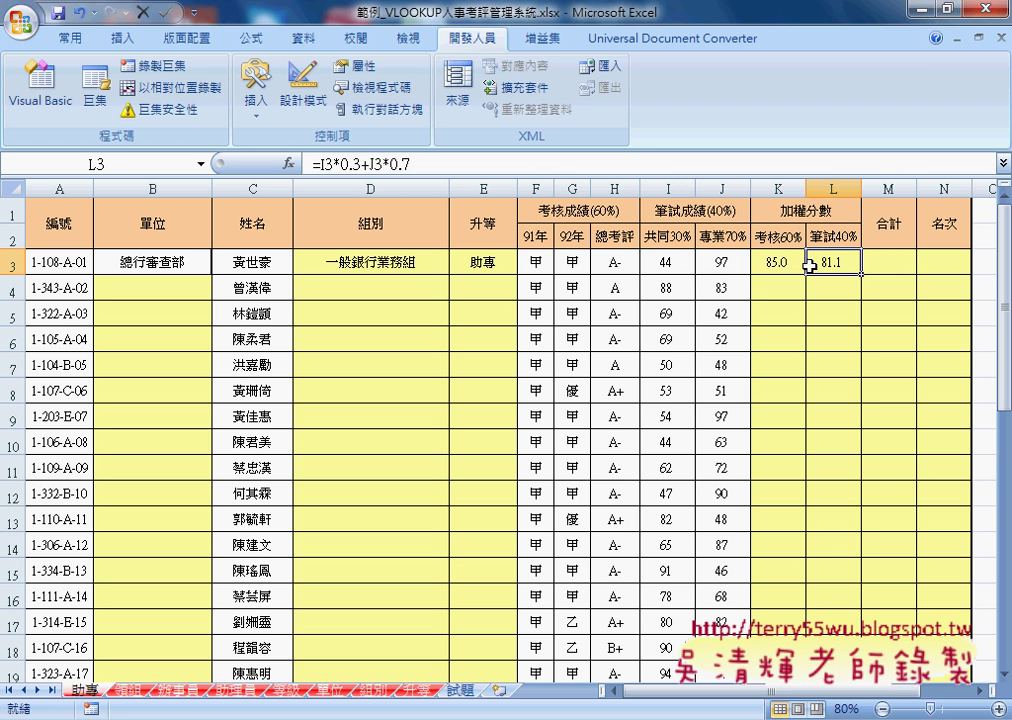
# Enter =K3+L3 in M3 to total the two scores (166.1).
pyautogui.click(895, 263)
pyautogui.click(551, 164)
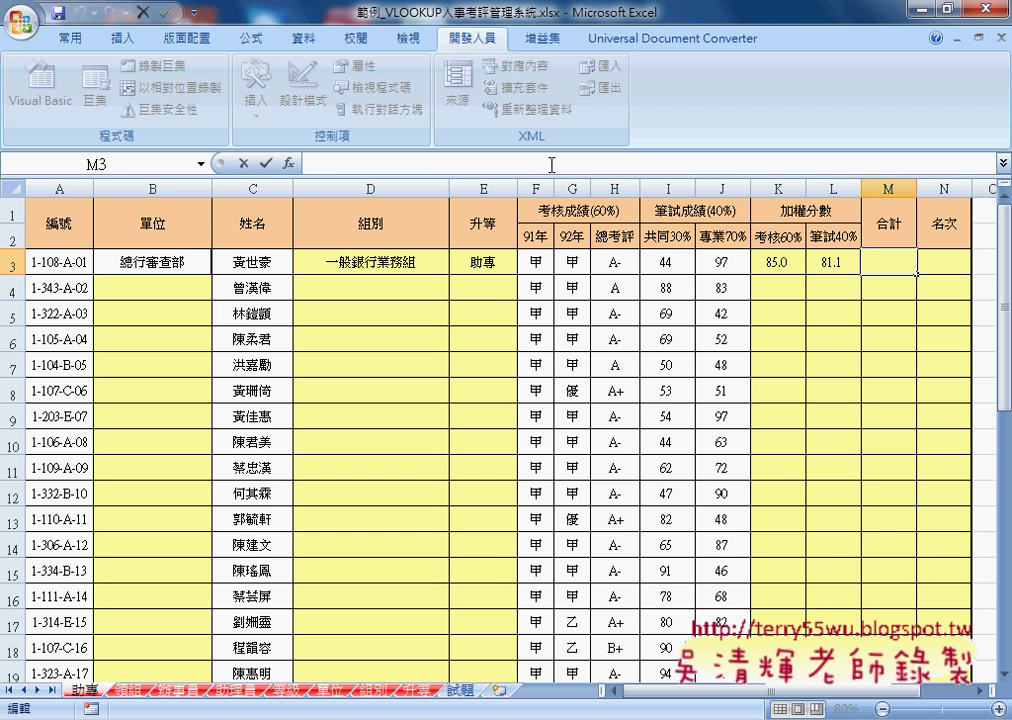
pyautogui.write('=')
pyautogui.click(790, 265)
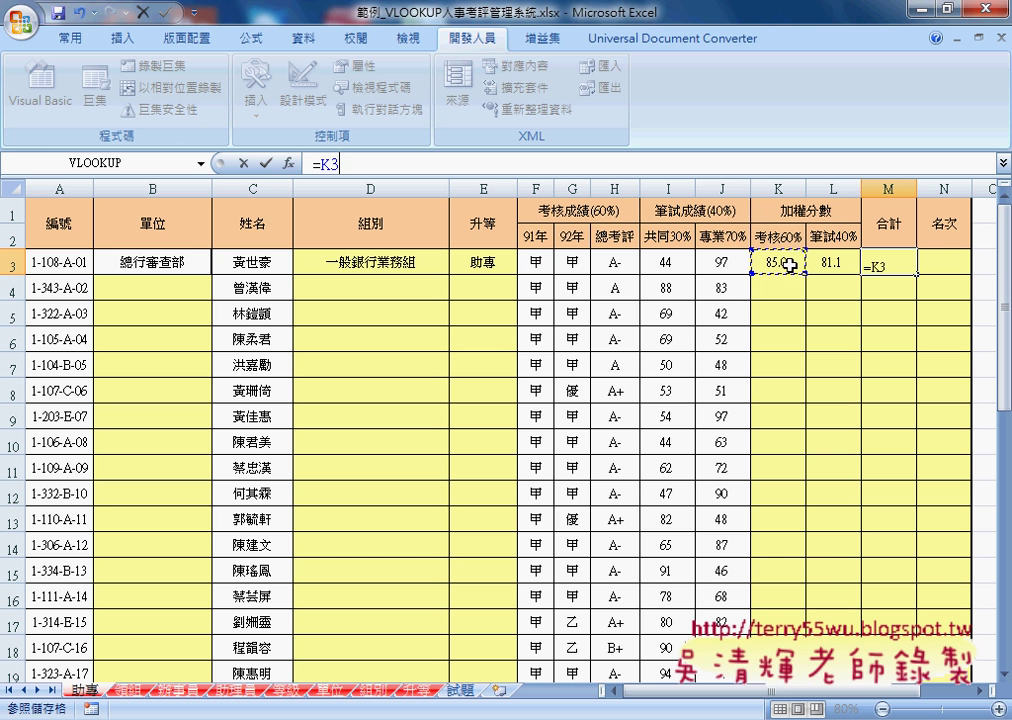
pyautogui.write('+')
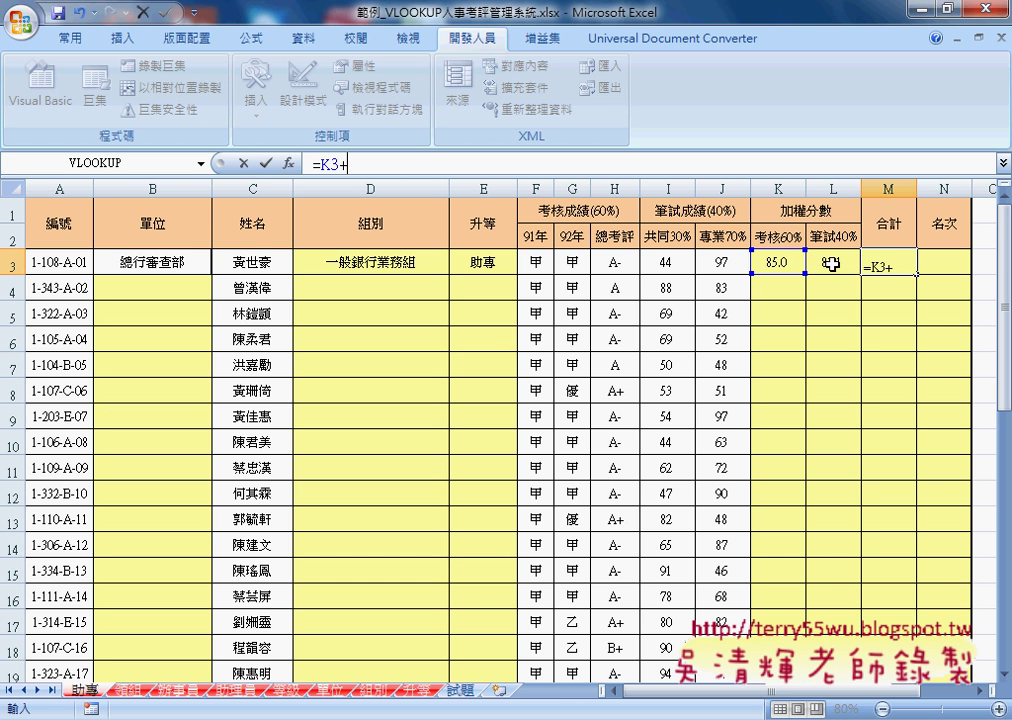
pyautogui.click(830, 263)
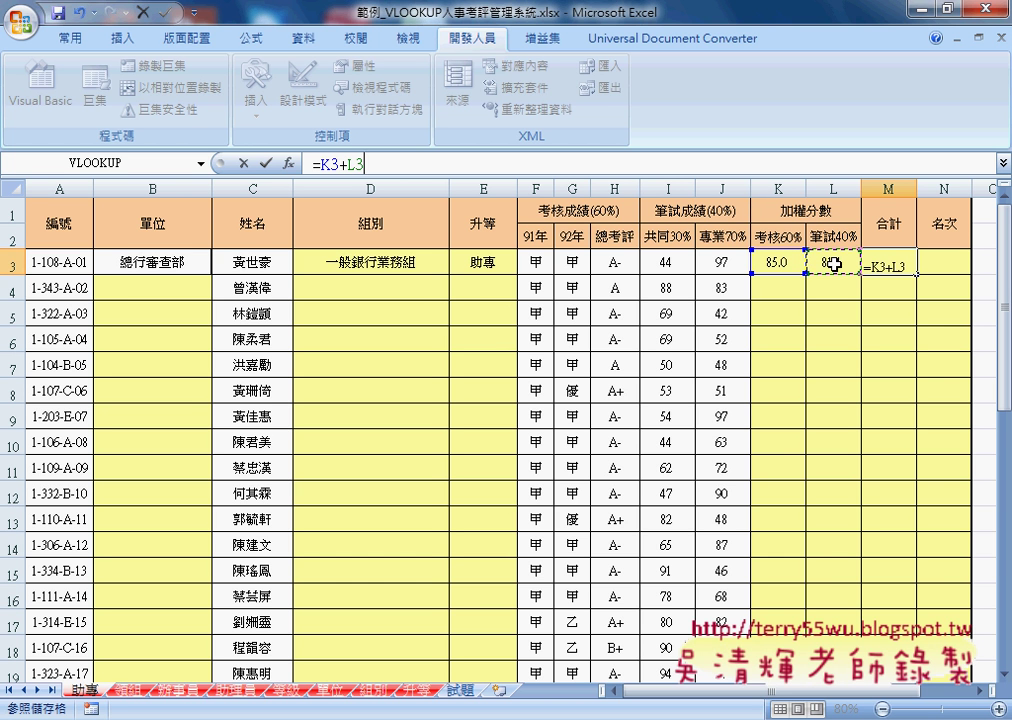
pyautogui.click(265, 162)
pyautogui.click(944, 261)
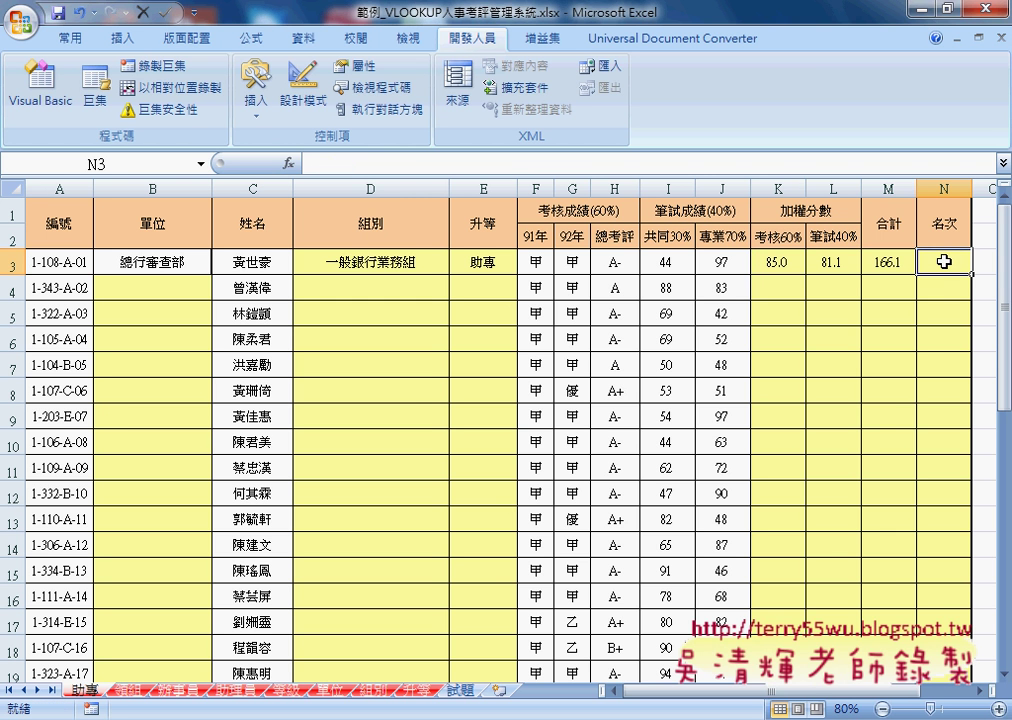
# Insert the Statistical RANK function in N3 with M3 as the Number.
pyautogui.click(290, 164)
pyautogui.click(680, 350)
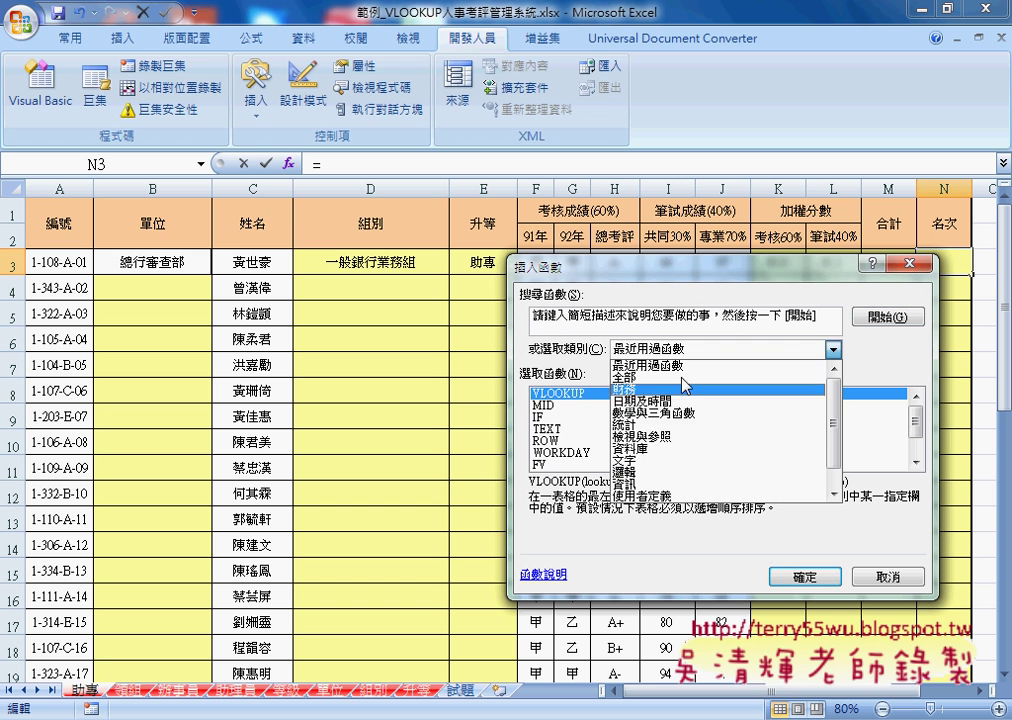
pyautogui.click(686, 431)
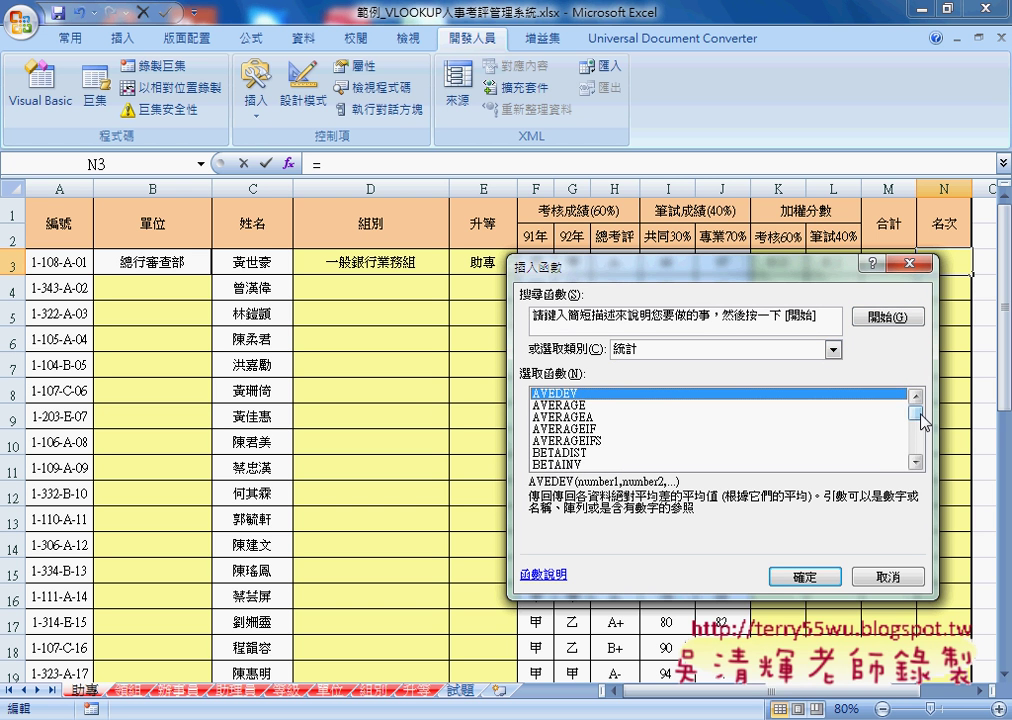
pyautogui.moveTo(917, 403); pyautogui.dragTo(921, 455)
pyautogui.click(580, 453)
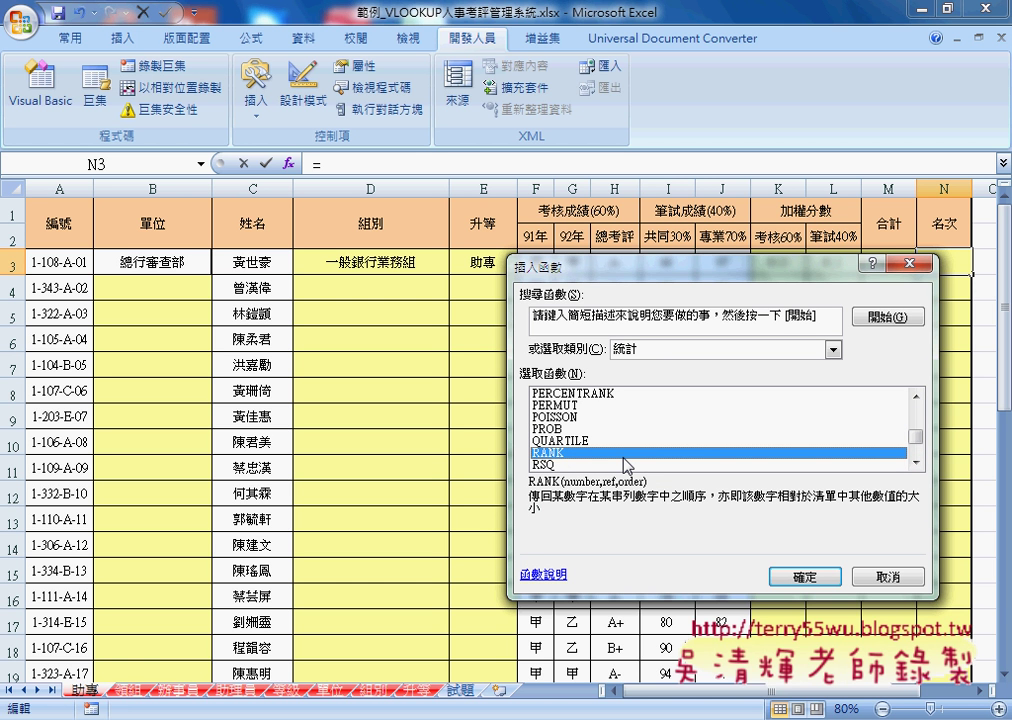
pyautogui.click(805, 577)
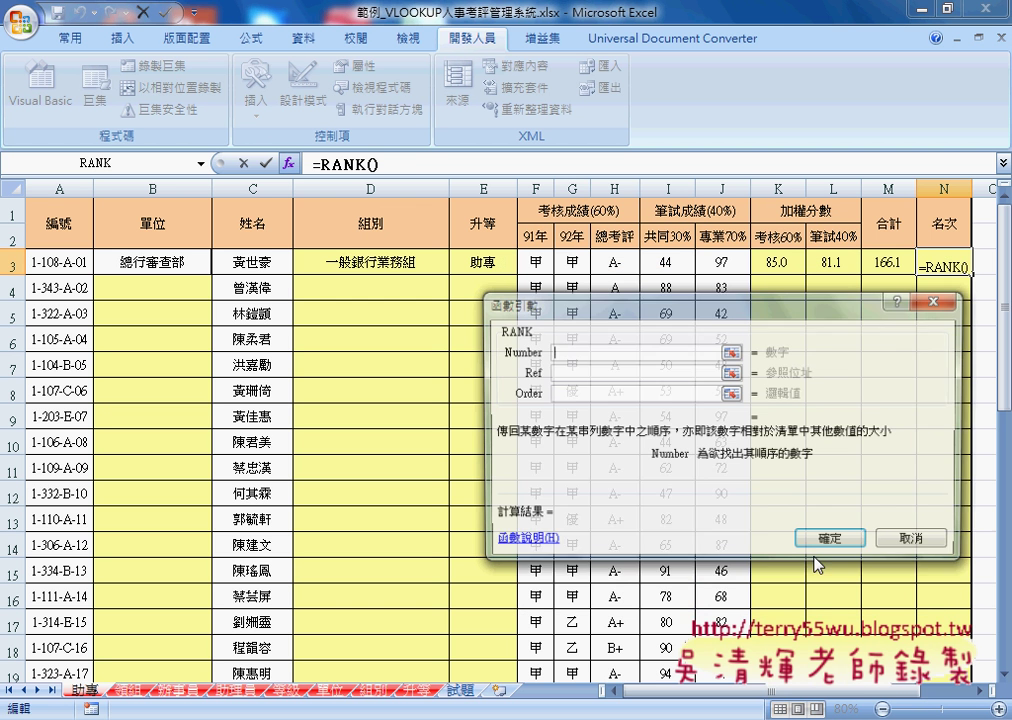
pyautogui.click(870, 263)
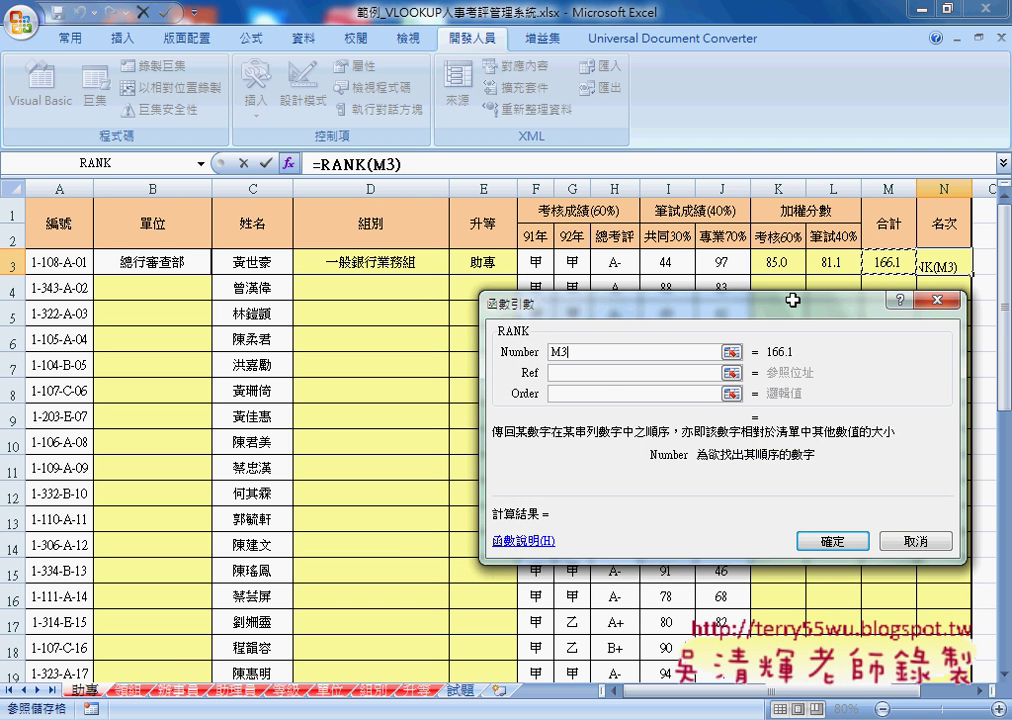
# Set the Ref to M$3:M$40 with locked rows and confirm, giving rank 1.
pyautogui.click(594, 373)
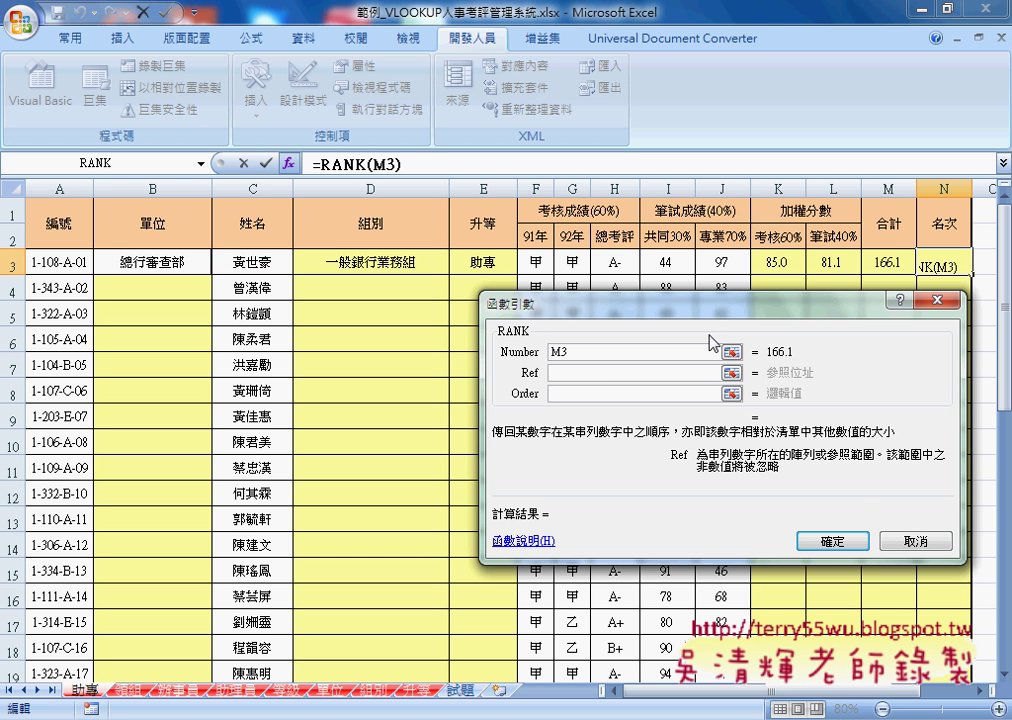
pyautogui.press('F3')
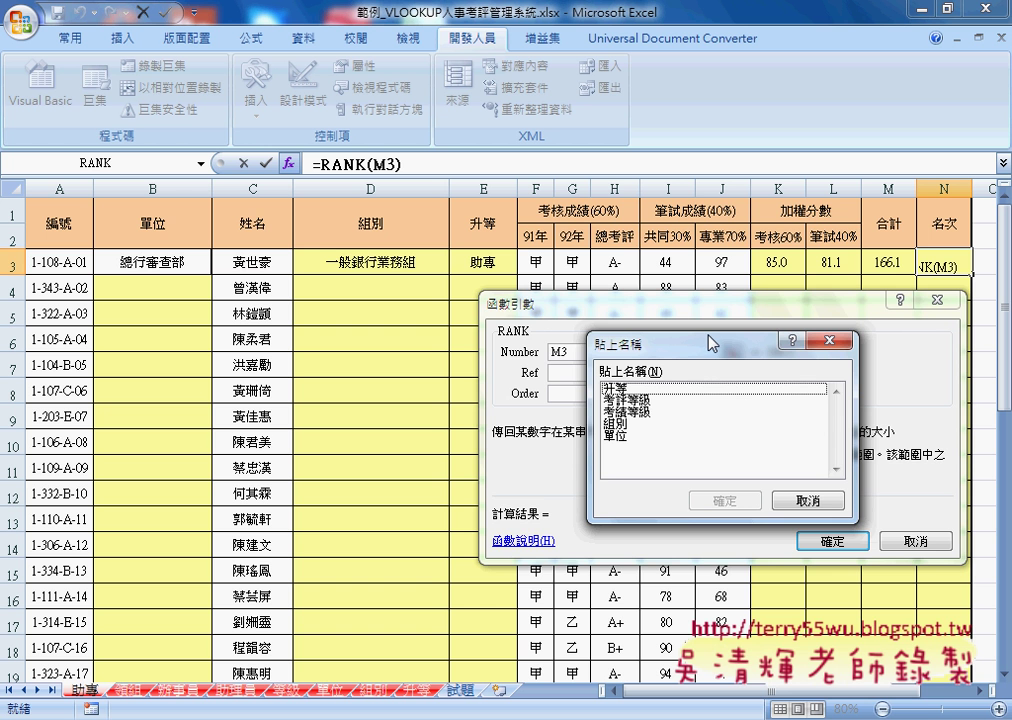
pyautogui.click(802, 500)
pyautogui.moveTo(888, 262); pyautogui.dragTo(888, 662)
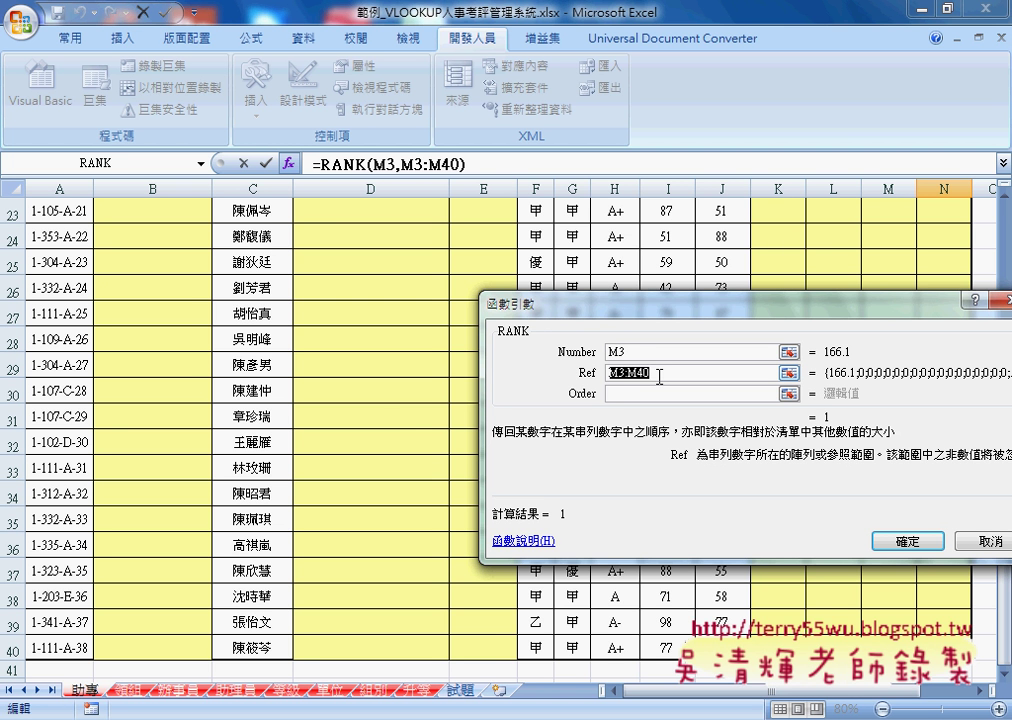
pyautogui.click(659, 376)
pyautogui.moveTo(650, 373); pyautogui.dragTo(604, 374)
pyautogui.click(622, 373)
pyautogui.write('$')
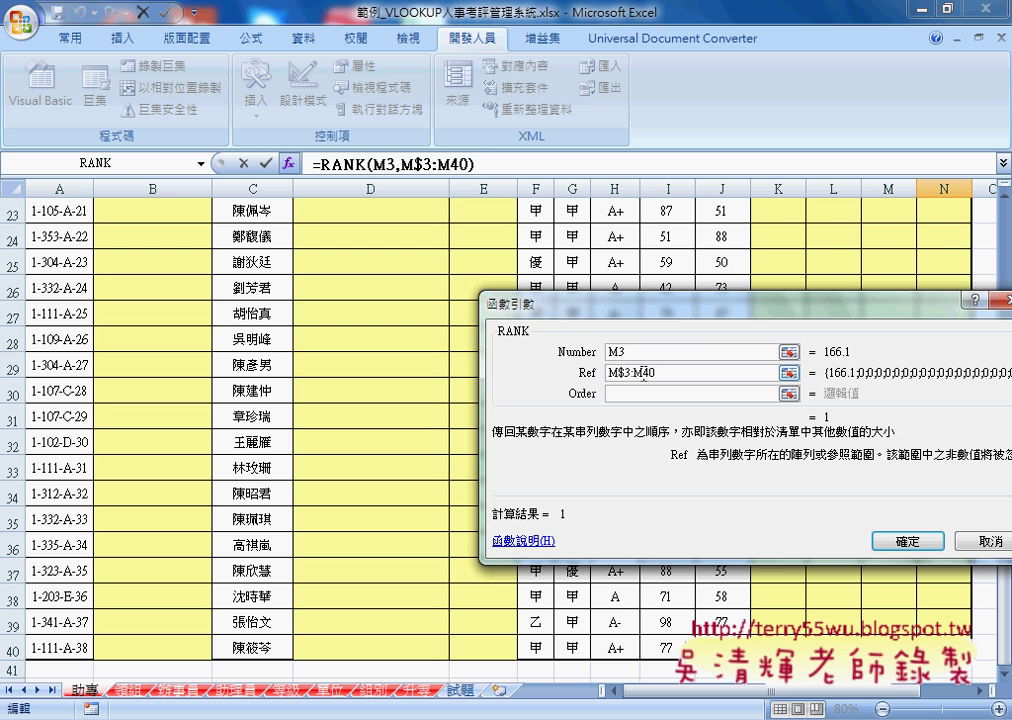
pyautogui.click(642, 373)
pyautogui.write('$')
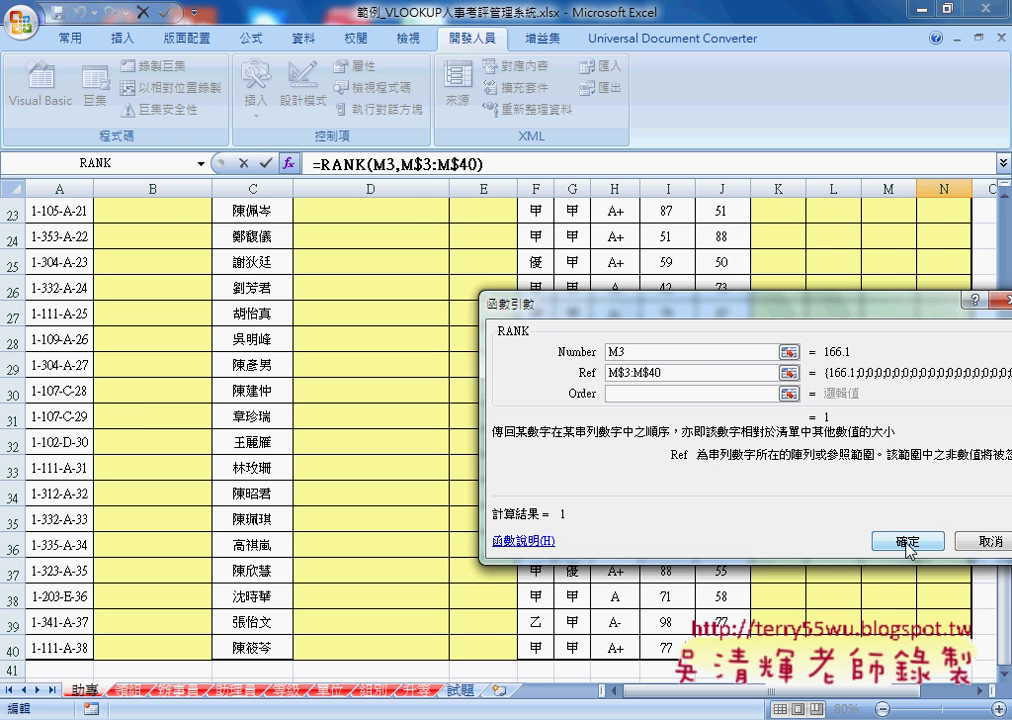
pyautogui.click(907, 541)
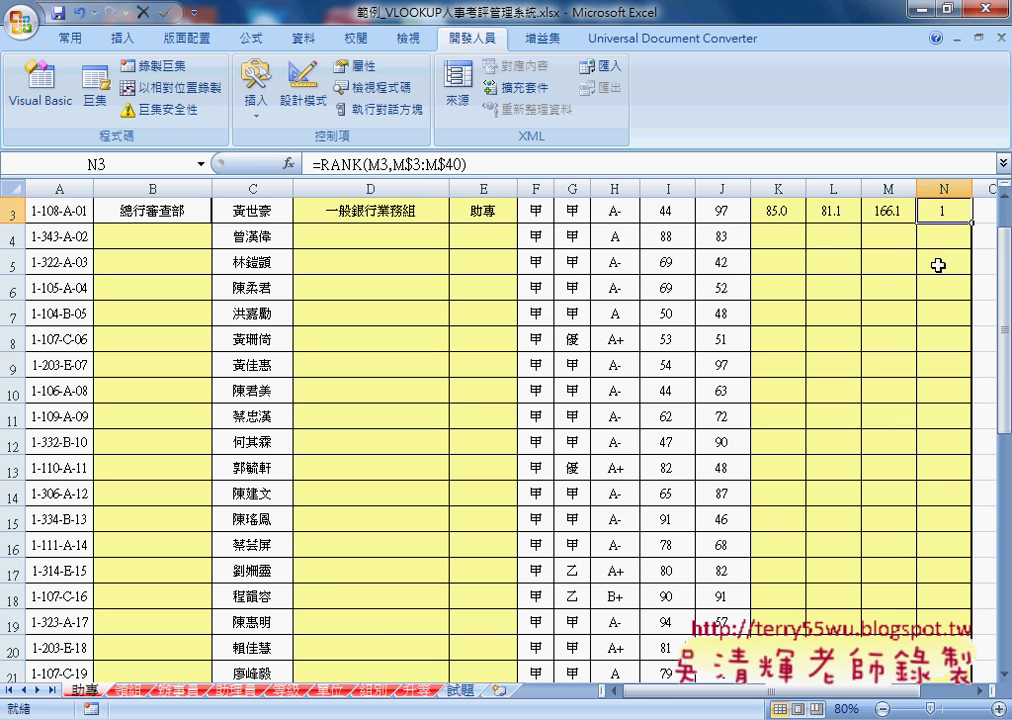
# Check the second sheet, then group the tabs from 助專 through 助理員.
pyautogui.click(127, 690)
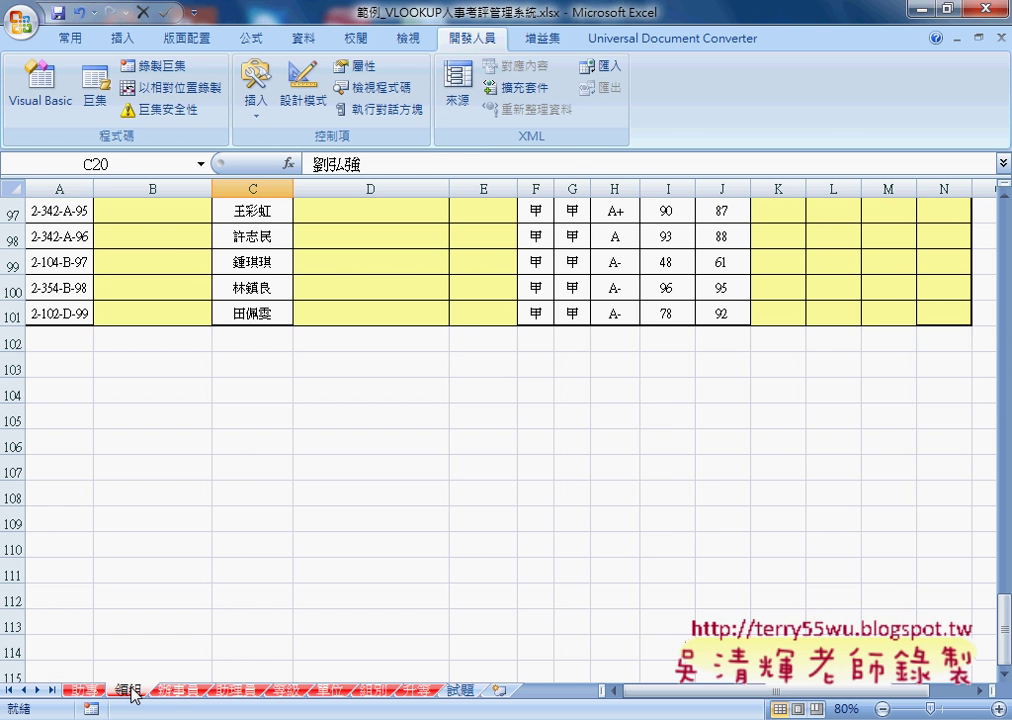
pyautogui.scroll(5, 260, 530)
pyautogui.scroll(5, 238, 563)
pyautogui.scroll(11, 238, 563)
pyautogui.scroll(7, 238, 563)
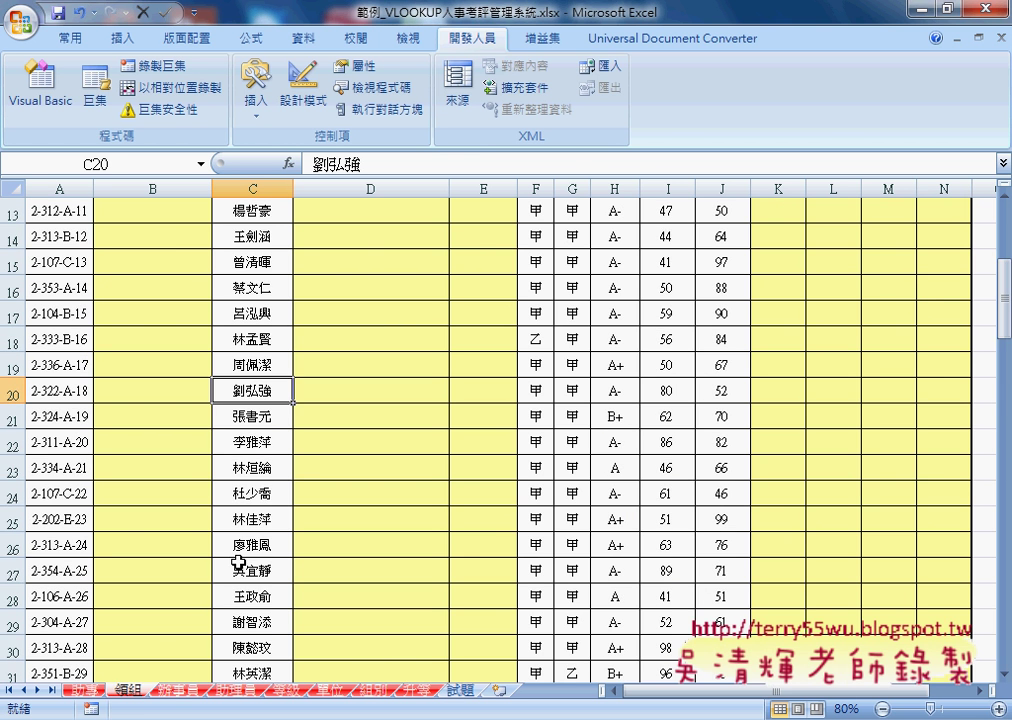
pyautogui.scroll(4, 238, 563)
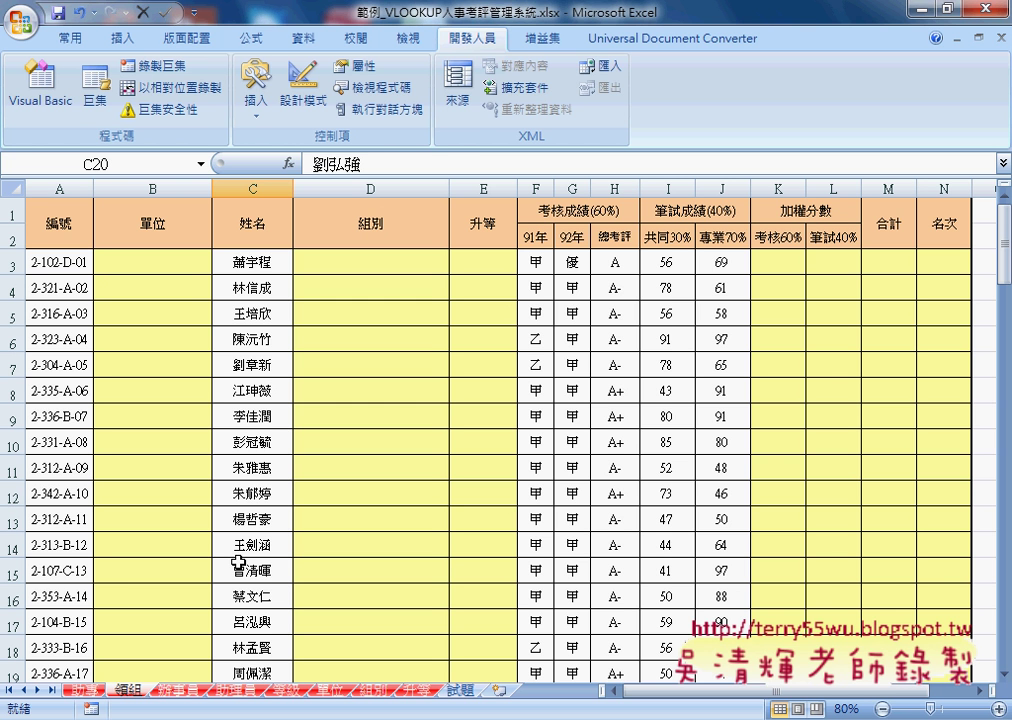
pyautogui.click(85, 690)
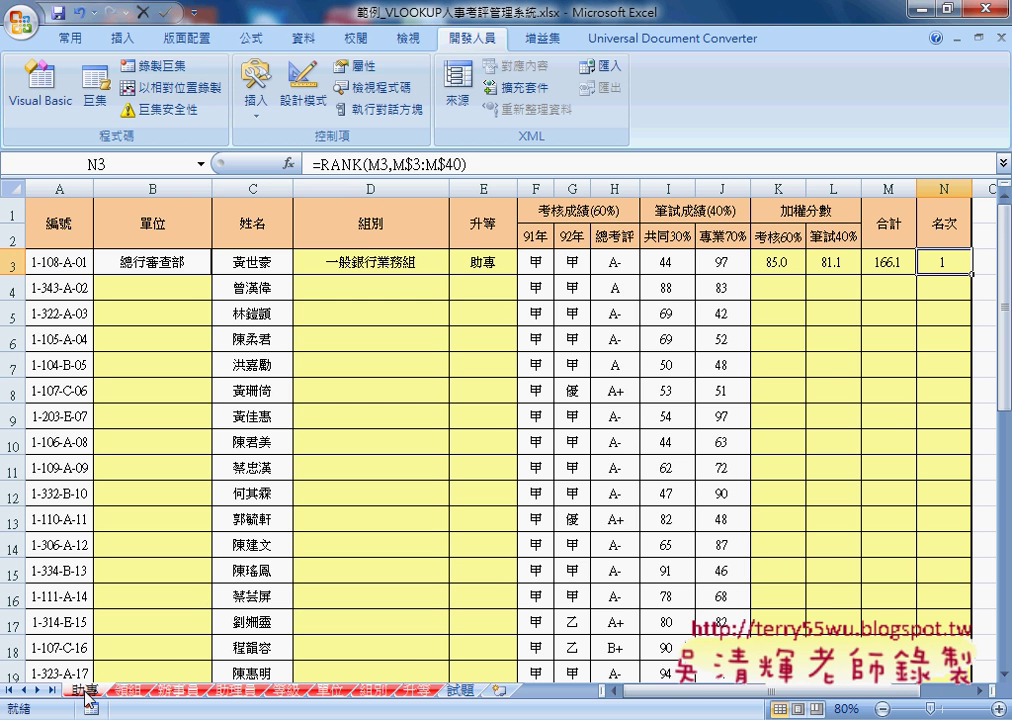
pyautogui.keyDown('shift'); pyautogui.click(243, 690); pyautogui.keyUp('shift')
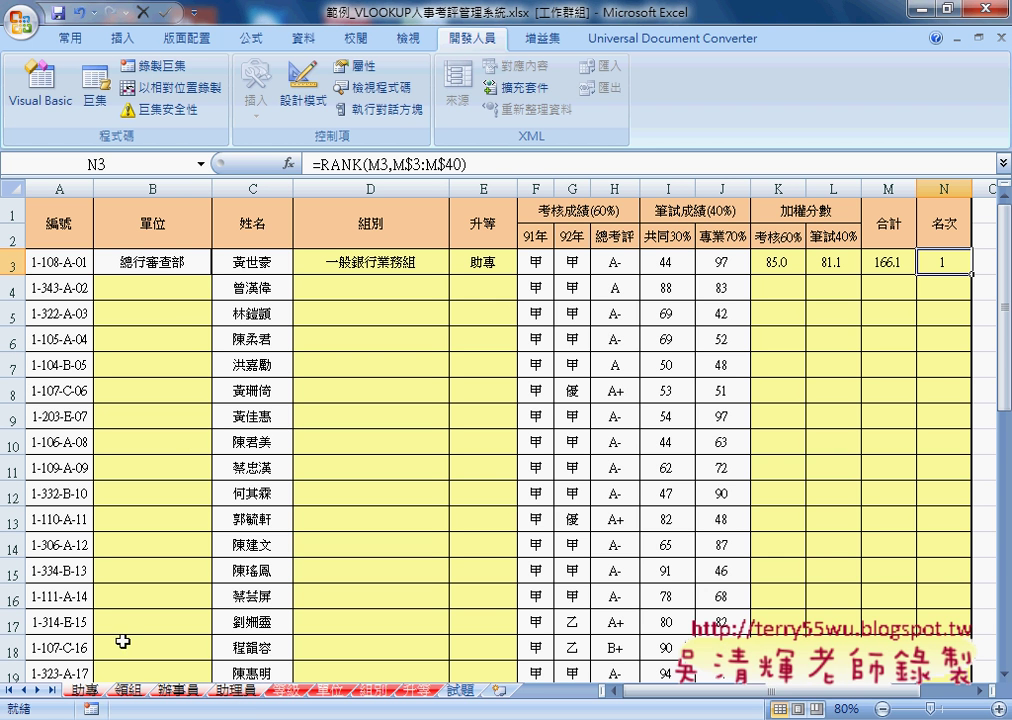
# Re-enter the B3, D3 and E3 unit, group and promotion lookups across the grouped sheets.
pyautogui.click(163, 268)
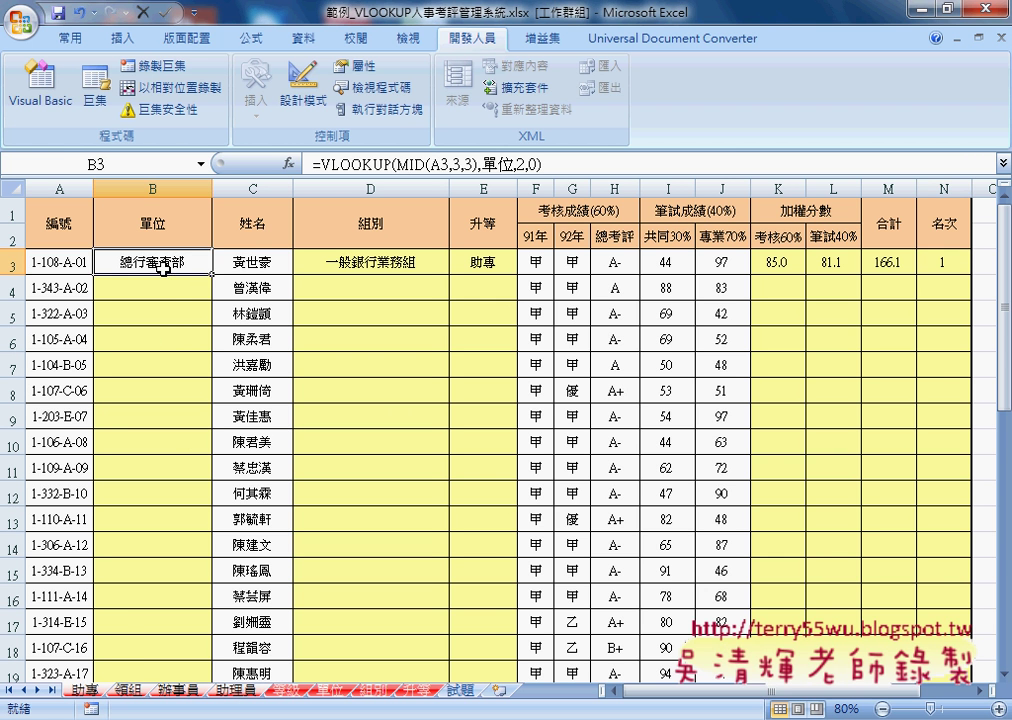
pyautogui.click(318, 163)
pyautogui.click(265, 163)
pyautogui.click(350, 261)
pyautogui.click(318, 163)
pyautogui.click(243, 163)
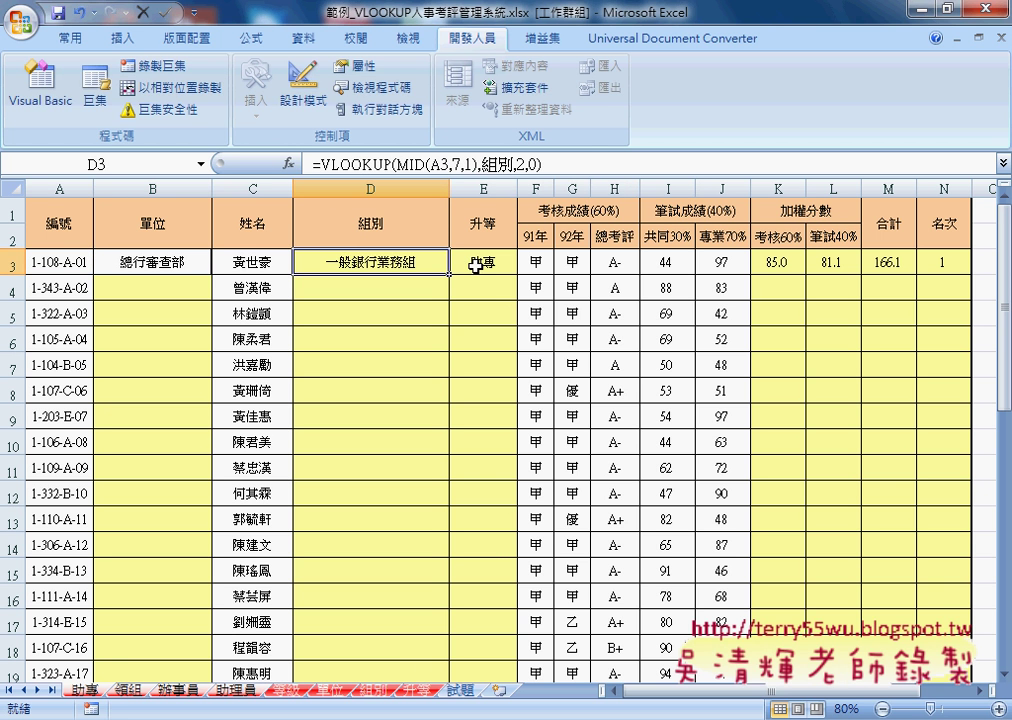
pyautogui.click(477, 263)
pyautogui.click(369, 163)
pyautogui.click(243, 163)
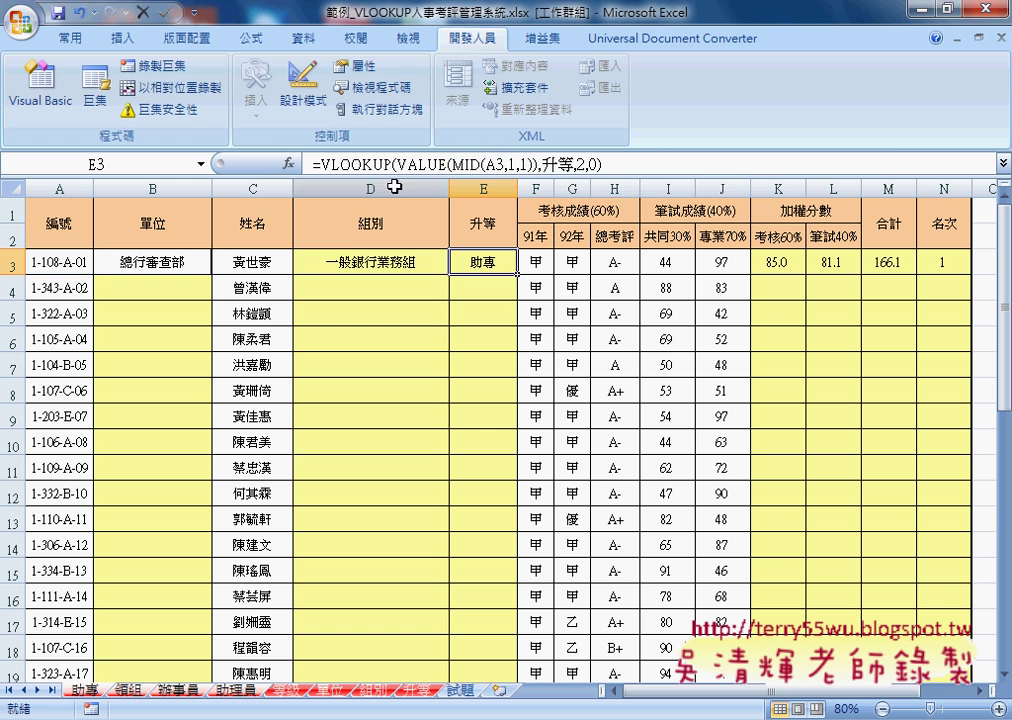
# Re-enter the K3, L3, M3 and N3 score, total and RANK formulas across the grouped sheets.
pyautogui.click(778, 262)
pyautogui.click(430, 163)
pyautogui.click(243, 163)
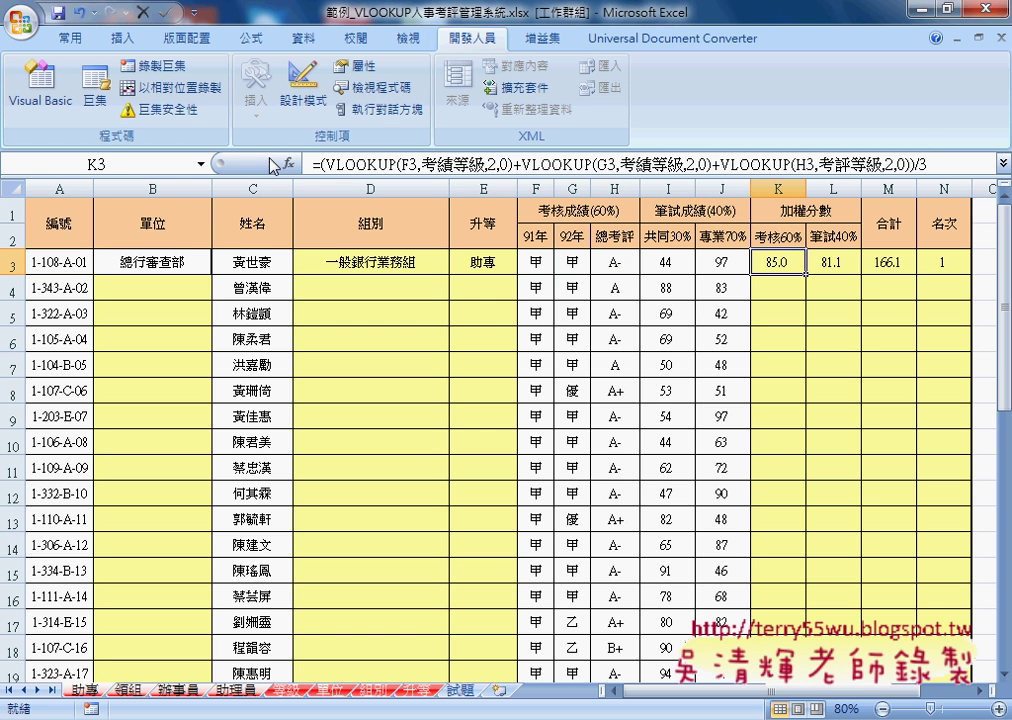
pyautogui.click(835, 260)
pyautogui.click(380, 163)
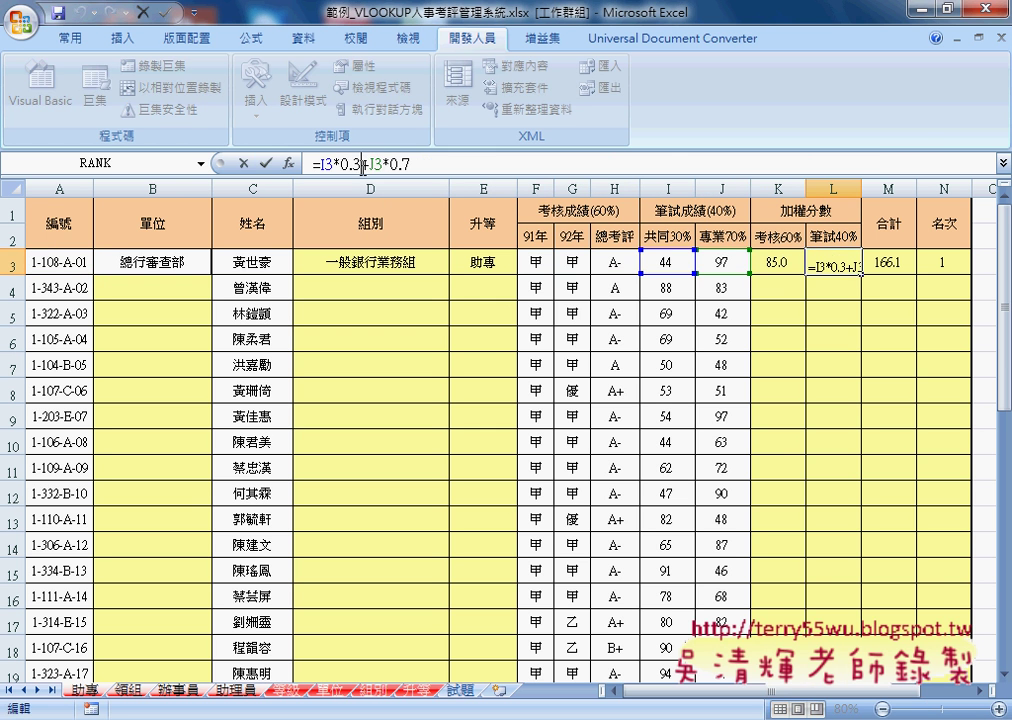
pyautogui.click(243, 163)
pyautogui.click(885, 262)
pyautogui.click(400, 163)
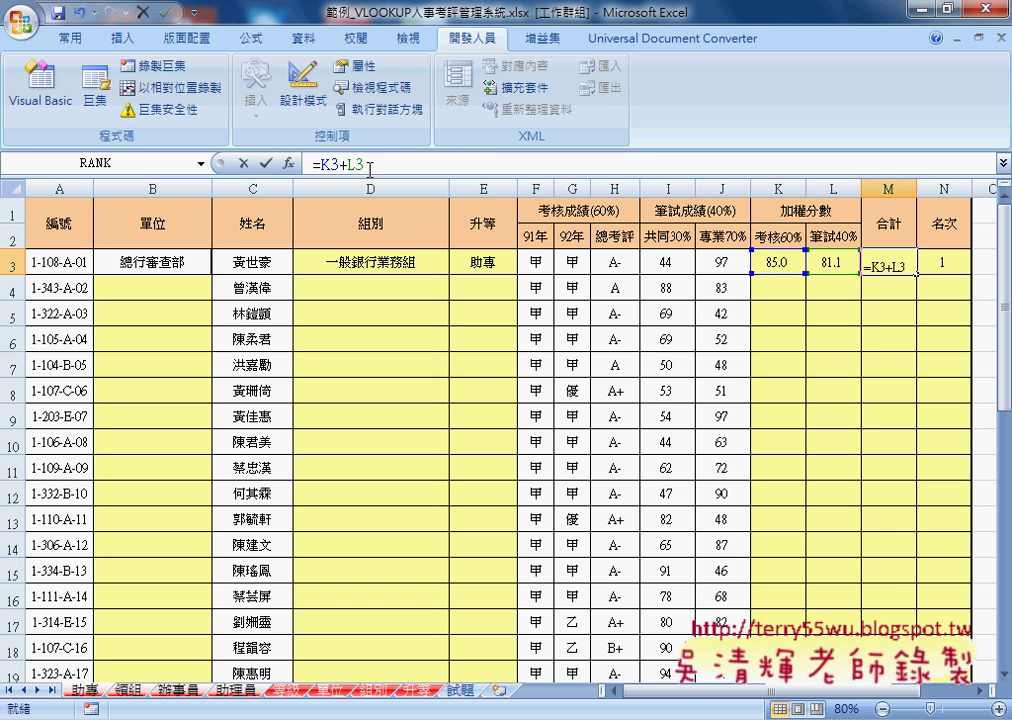
pyautogui.click(266, 162)
pyautogui.click(940, 262)
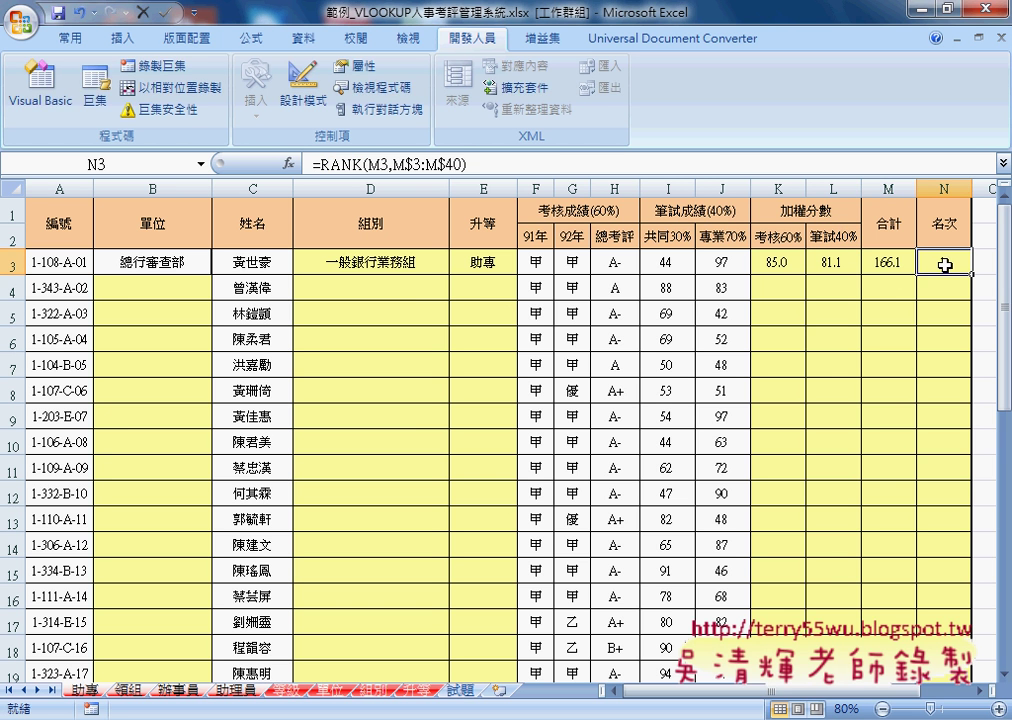
pyautogui.click(365, 163)
pyautogui.press('Escape')
# On the 領組 sheet, fill the B3, D3 and E3 lookup formulas down the table.
pyautogui.click(333, 690)
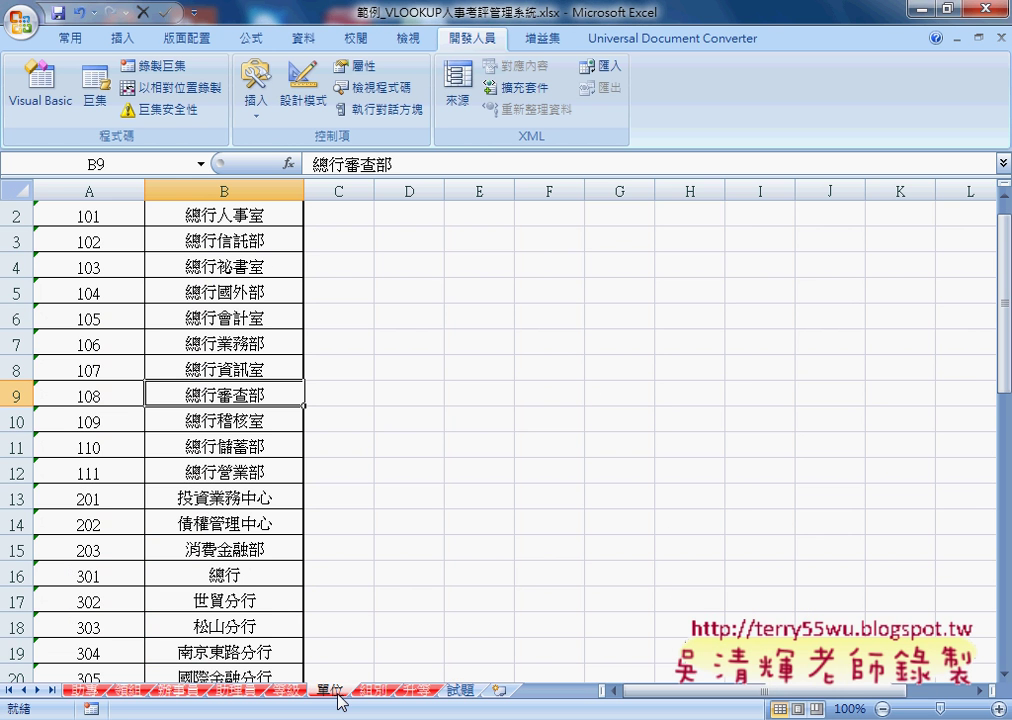
pyautogui.click(131, 690)
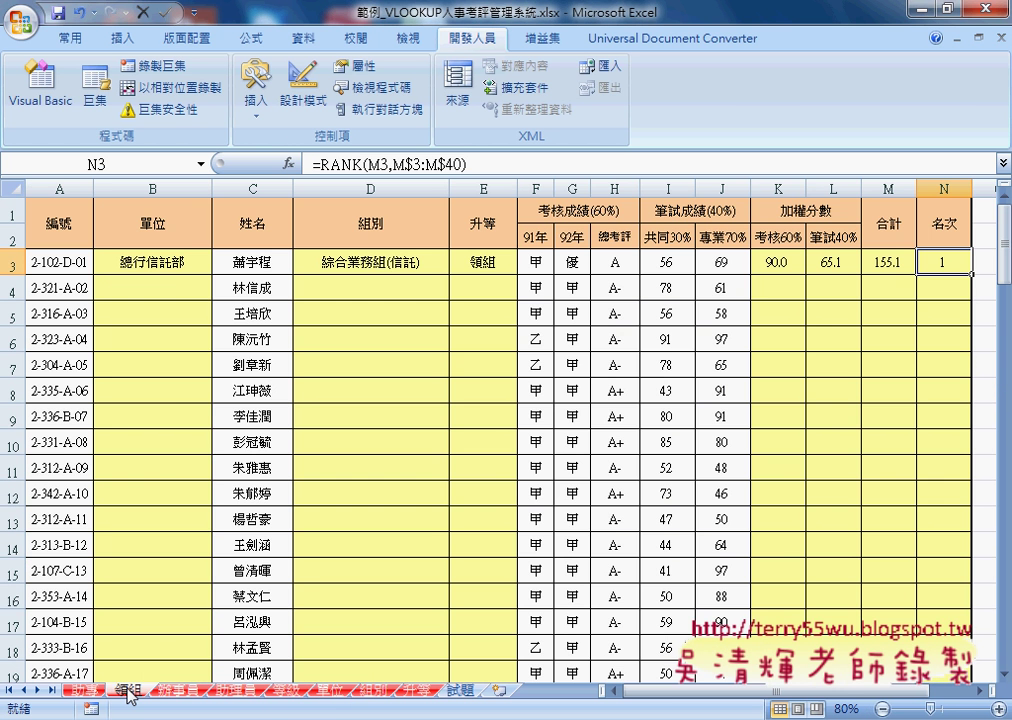
pyautogui.click(158, 262)
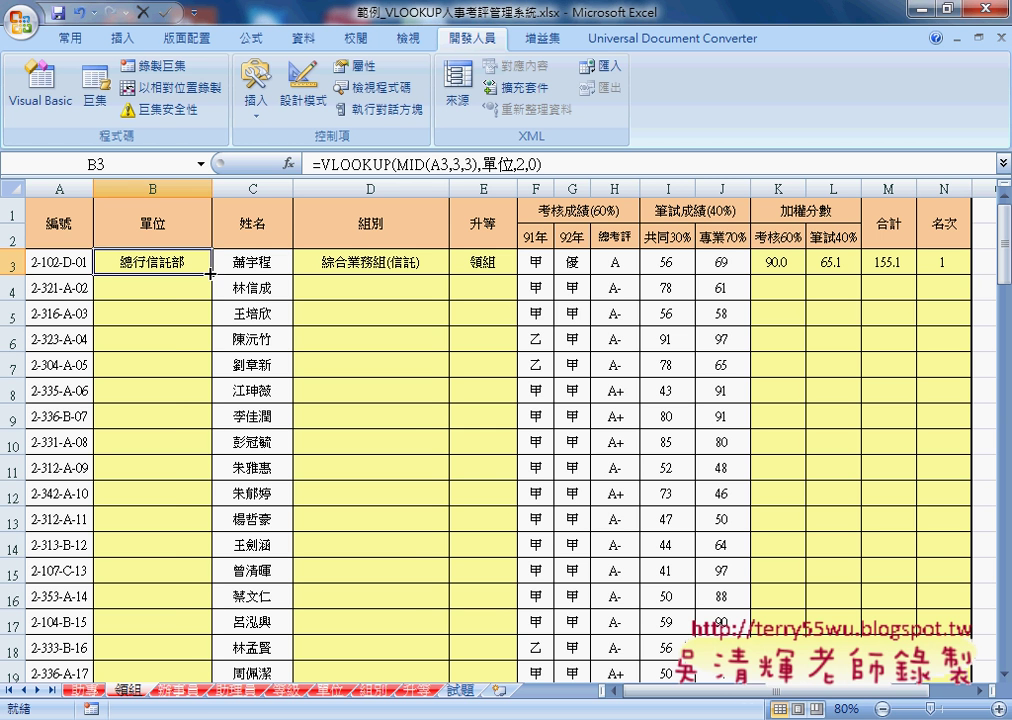
pyautogui.doubleClick(210, 272)
pyautogui.click(440, 264)
pyautogui.doubleClick(450, 272)
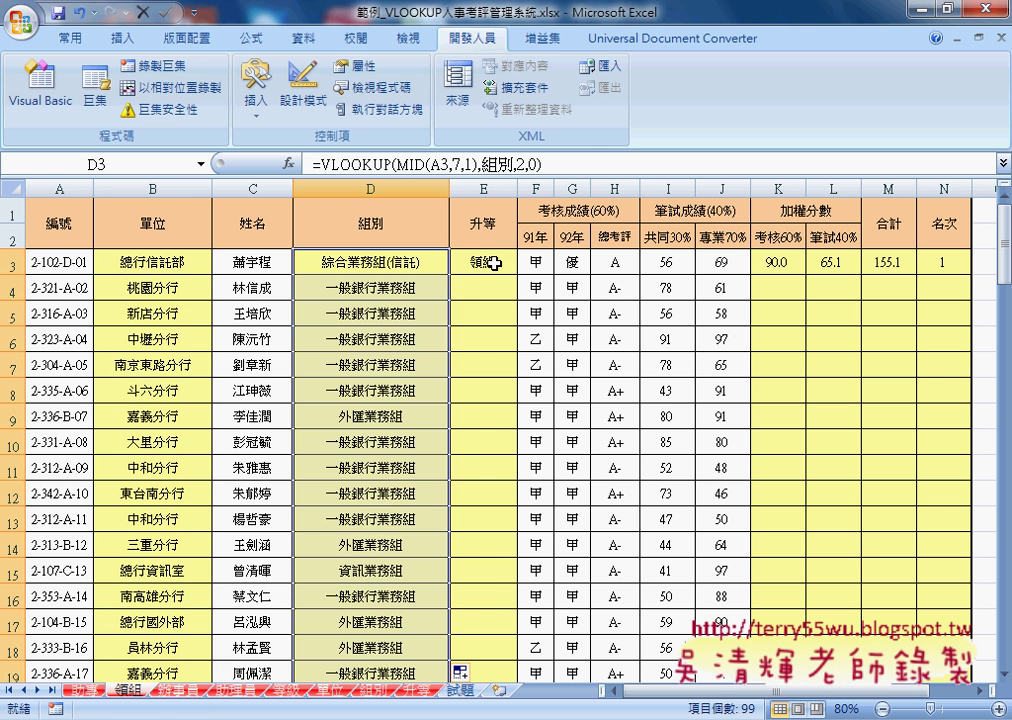
pyautogui.click(483, 262)
pyautogui.doubleClick(517, 272)
# Fill the K3, L3 and M3 score and total formulas down the table.
pyautogui.click(778, 261)
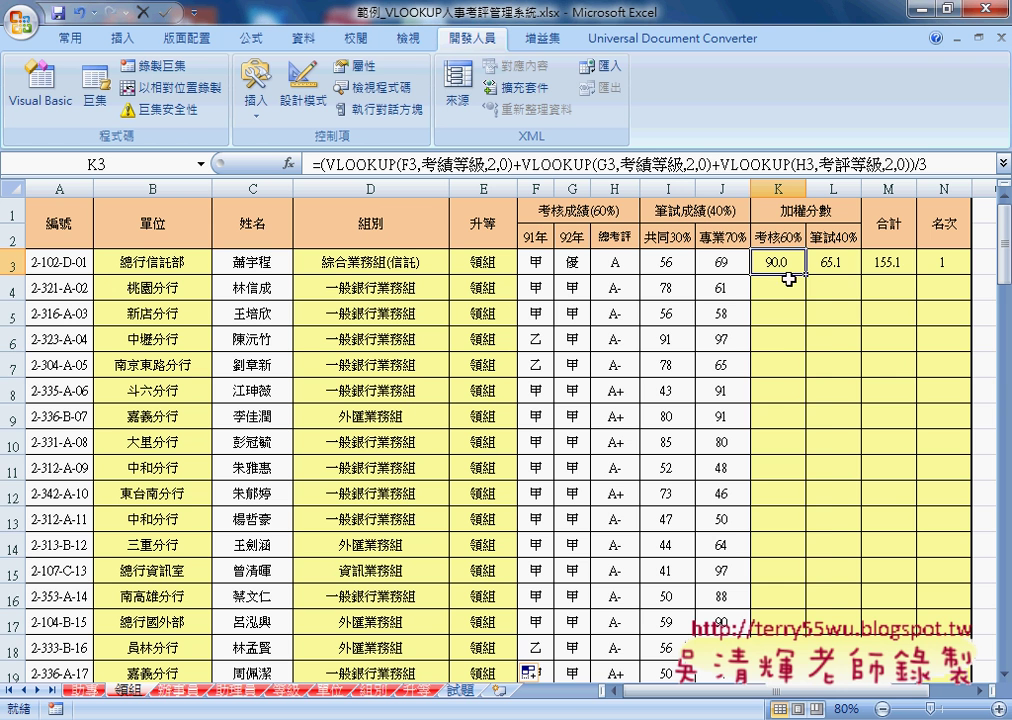
pyautogui.doubleClick(806, 272)
pyautogui.click(833, 262)
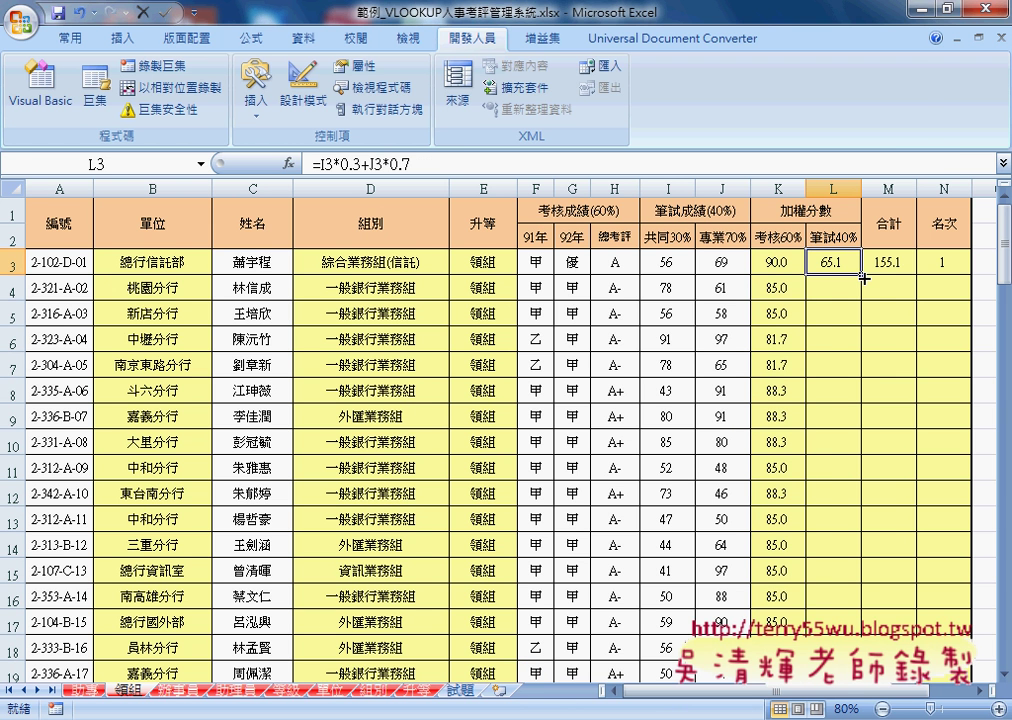
pyautogui.doubleClick(862, 278)
pyautogui.click(895, 262)
pyautogui.doubleClick(916, 274)
pyautogui.click(945, 262)
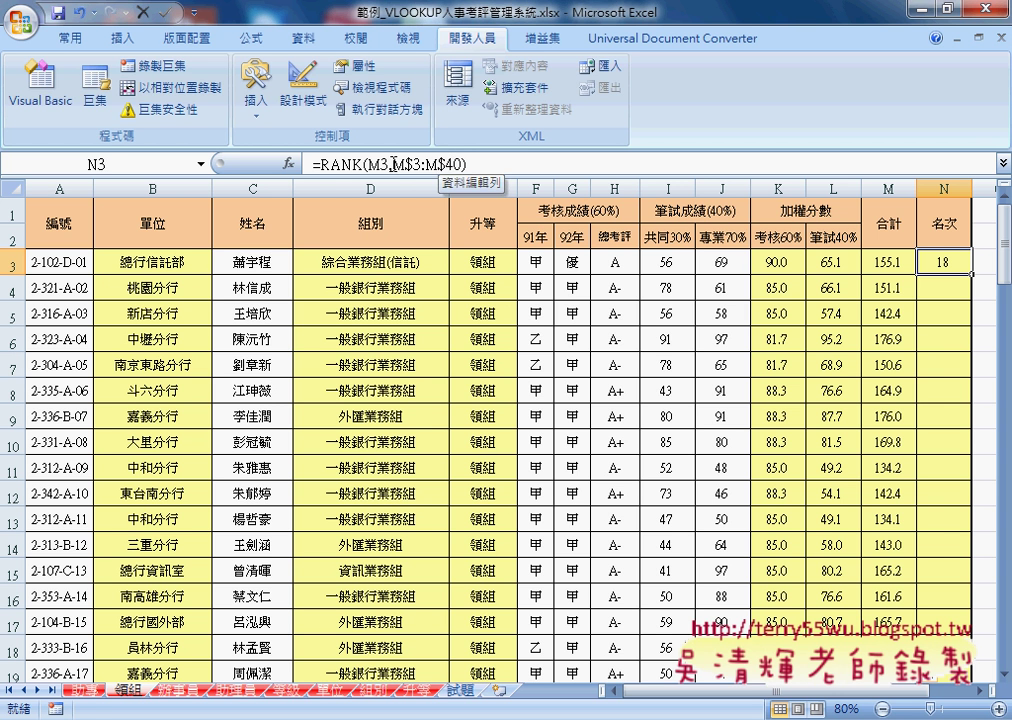
# Change N3 to =RANK(M3,M3:M101), fill it down column N, then view 辦事員.
pyautogui.moveTo(391, 163); pyautogui.dragTo(465, 163)
pyautogui.moveTo(890, 260)
pyautogui.mouseDown()
pyautogui.moveTo(905, 714)
pyautogui.moveTo(899, 614)
pyautogui.mouseUp()
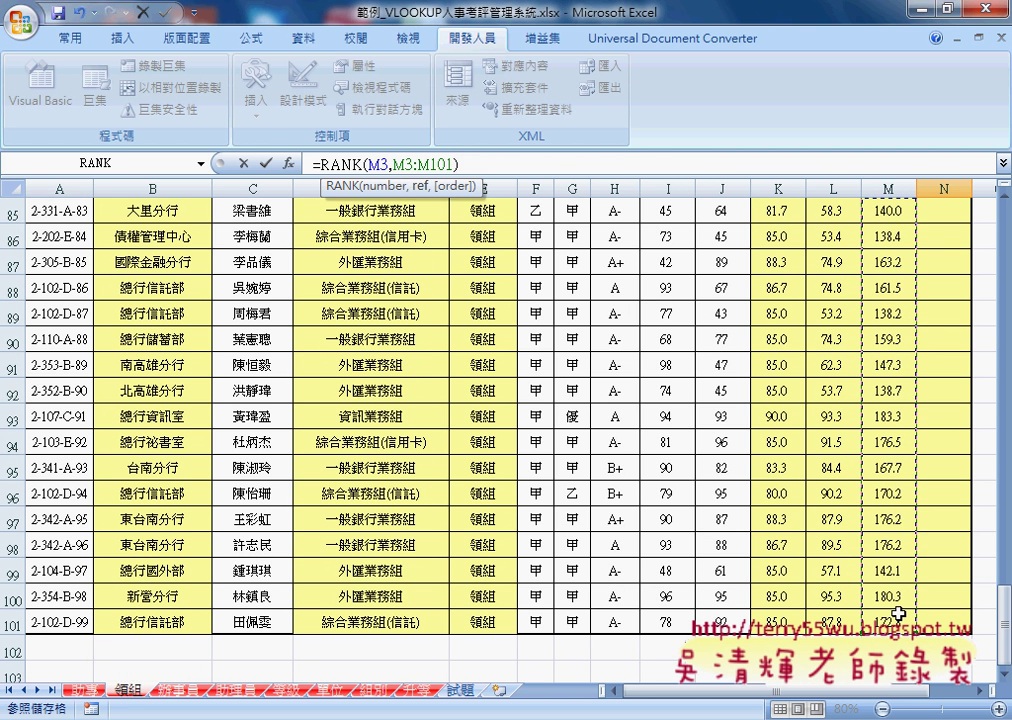
pyautogui.click(266, 162)
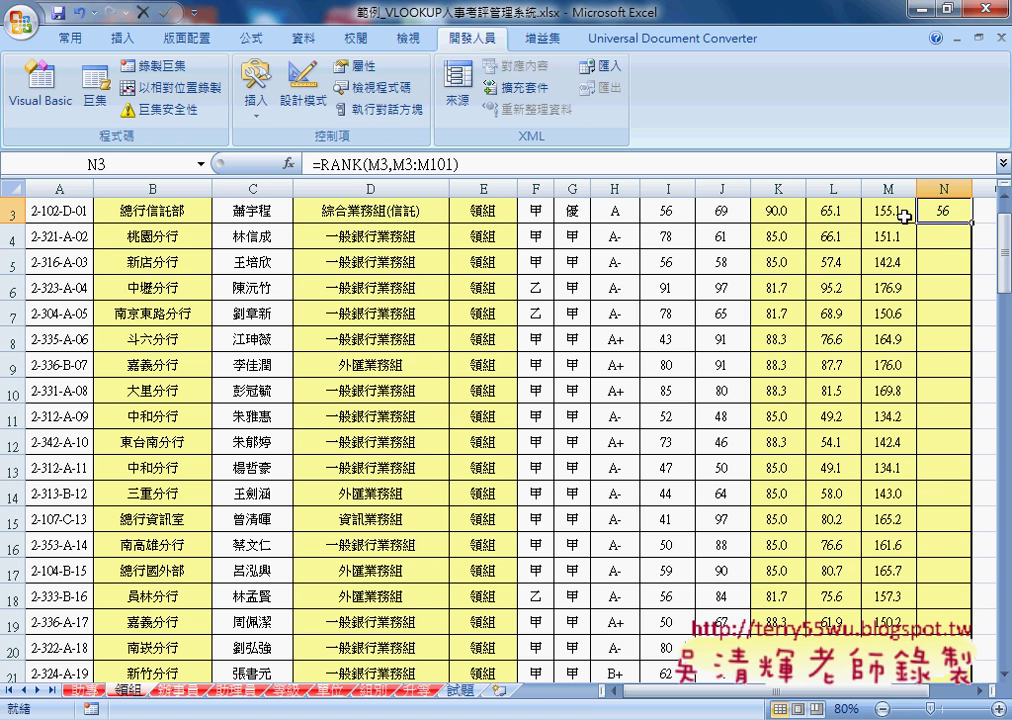
pyautogui.doubleClick(971, 222)
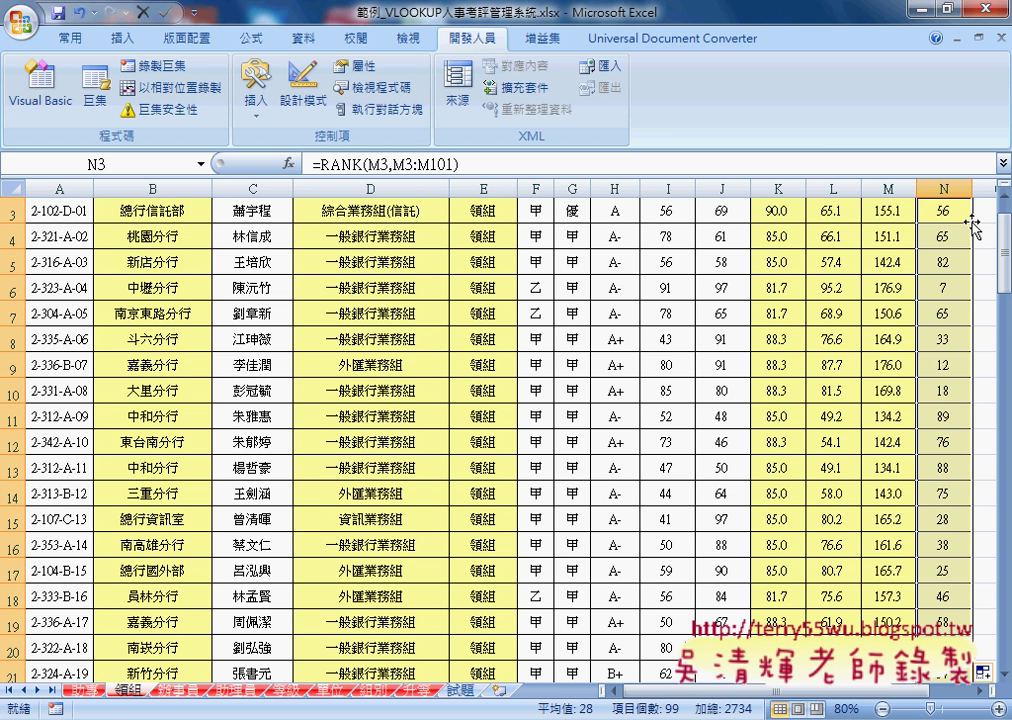
pyautogui.click(183, 695)
pyautogui.click(150, 262)
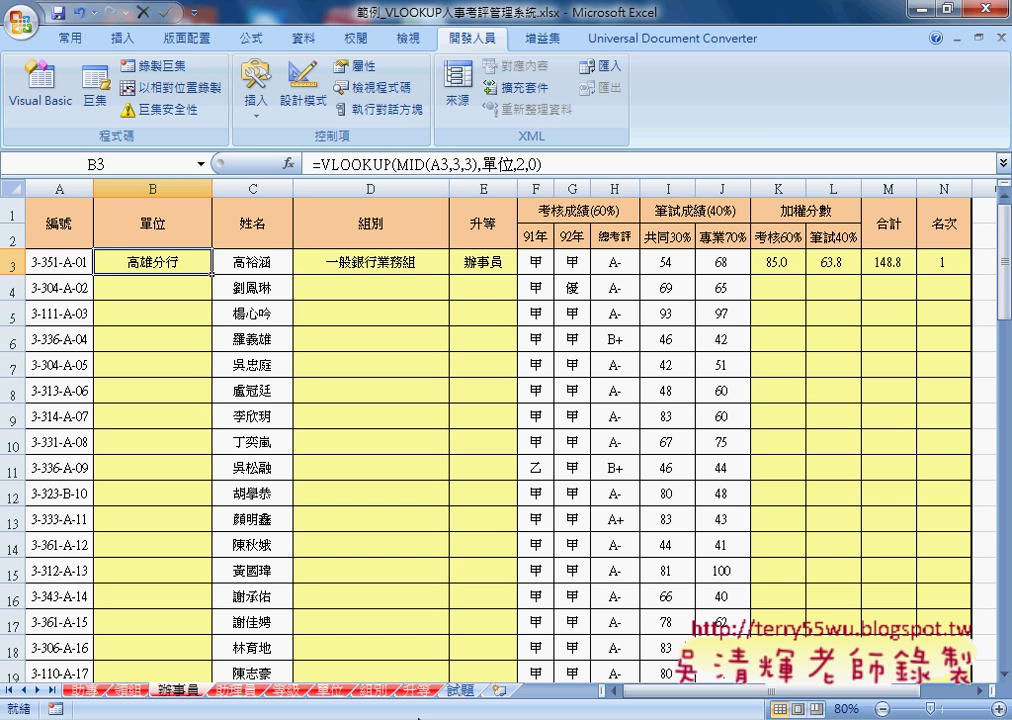
# Close the 範例_計算年齡 notes and open 範例_VLOOKUP人事考評管理系統 from Drive.
pyautogui.click(413, 645)
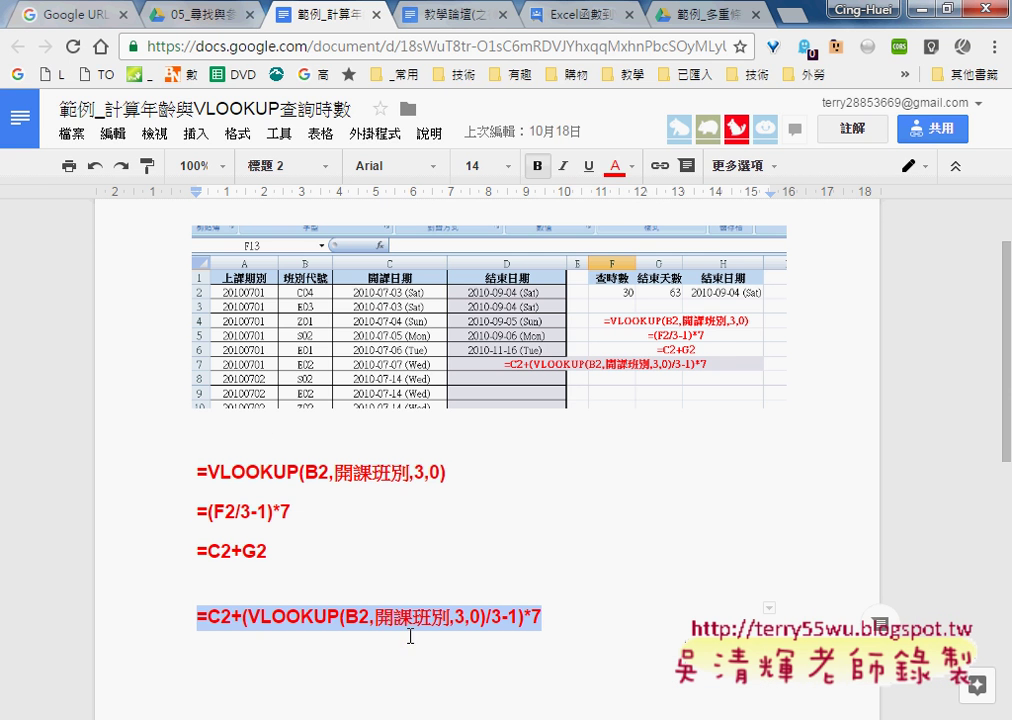
pyautogui.click(375, 15)
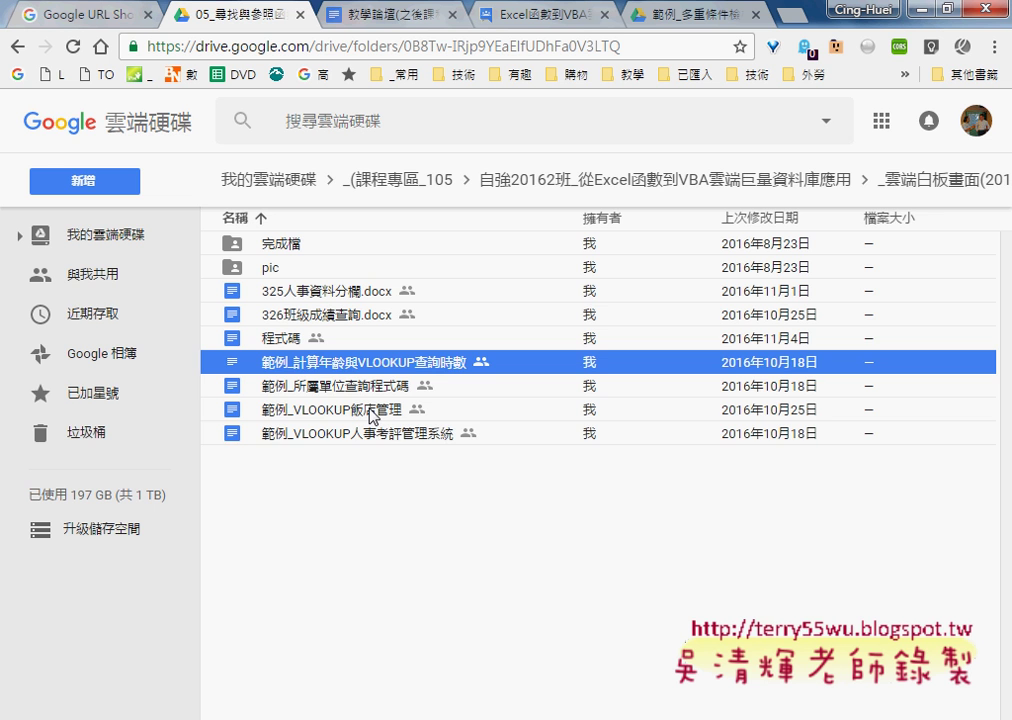
pyautogui.click(399, 432)
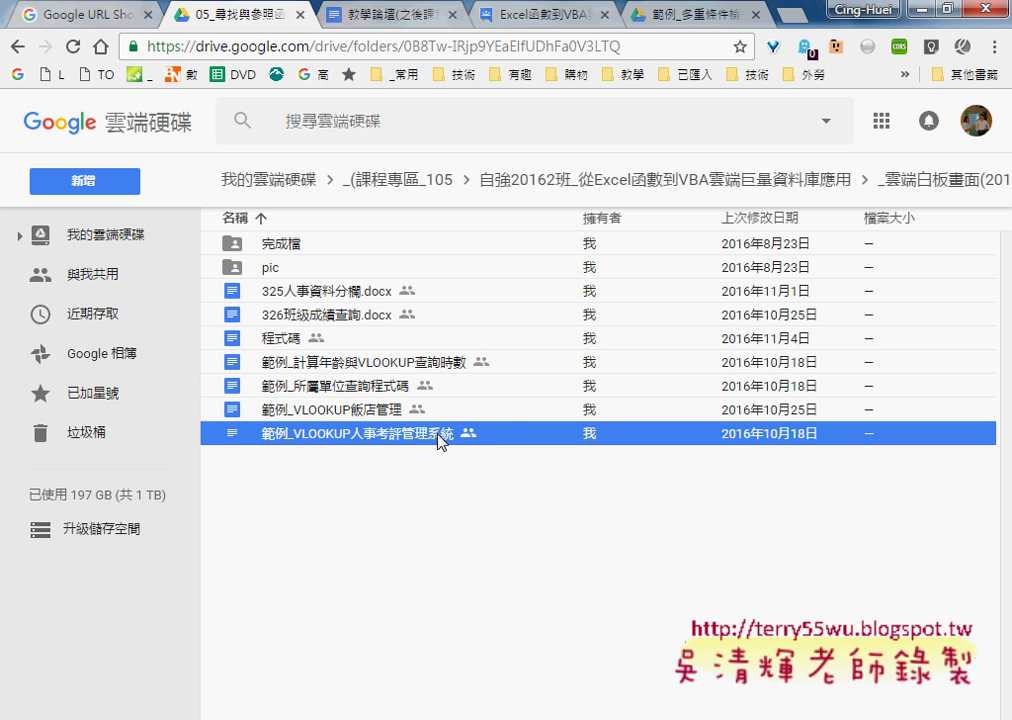
pyautogui.doubleClick(439, 442)
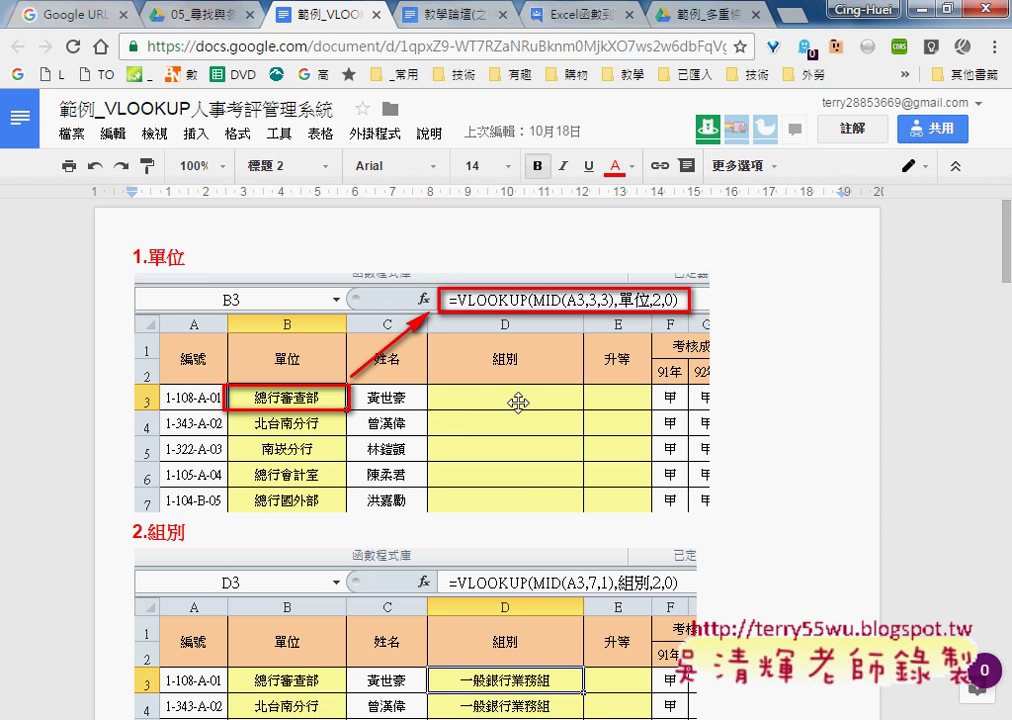
# Scroll from the 1.單位 notes down to the 8.名次 RANK.EQ example and the 清除 macro.
pyautogui.scroll(-2, 518, 402)
pyautogui.scroll(-2, 518, 402)
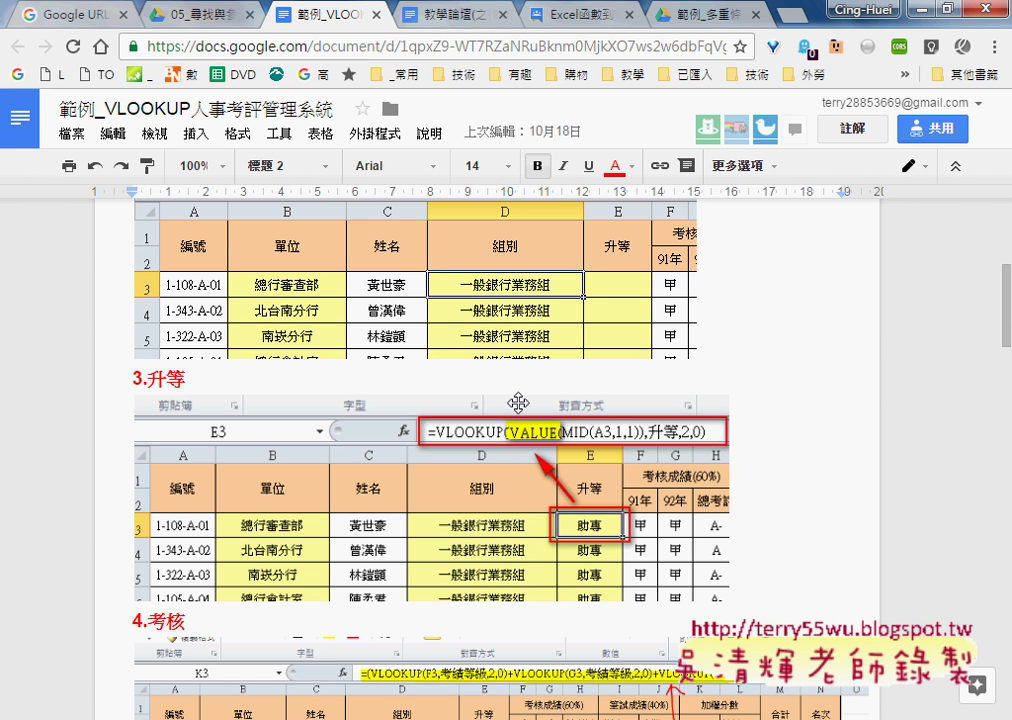
pyautogui.scroll(-4, 518, 402)
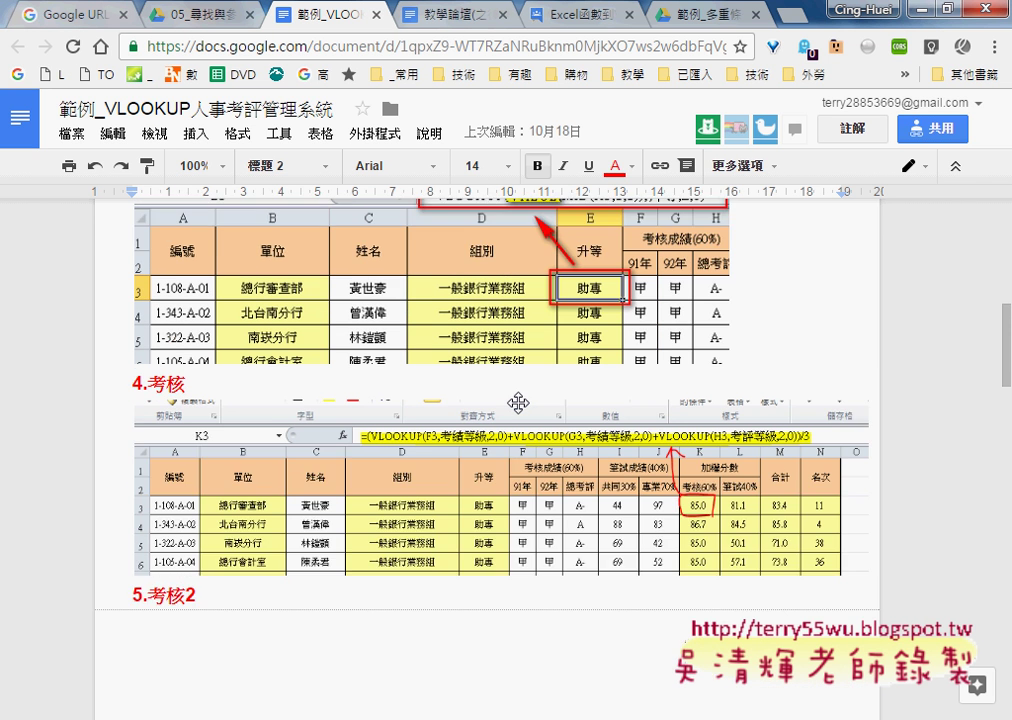
pyautogui.scroll(1, 518, 402)
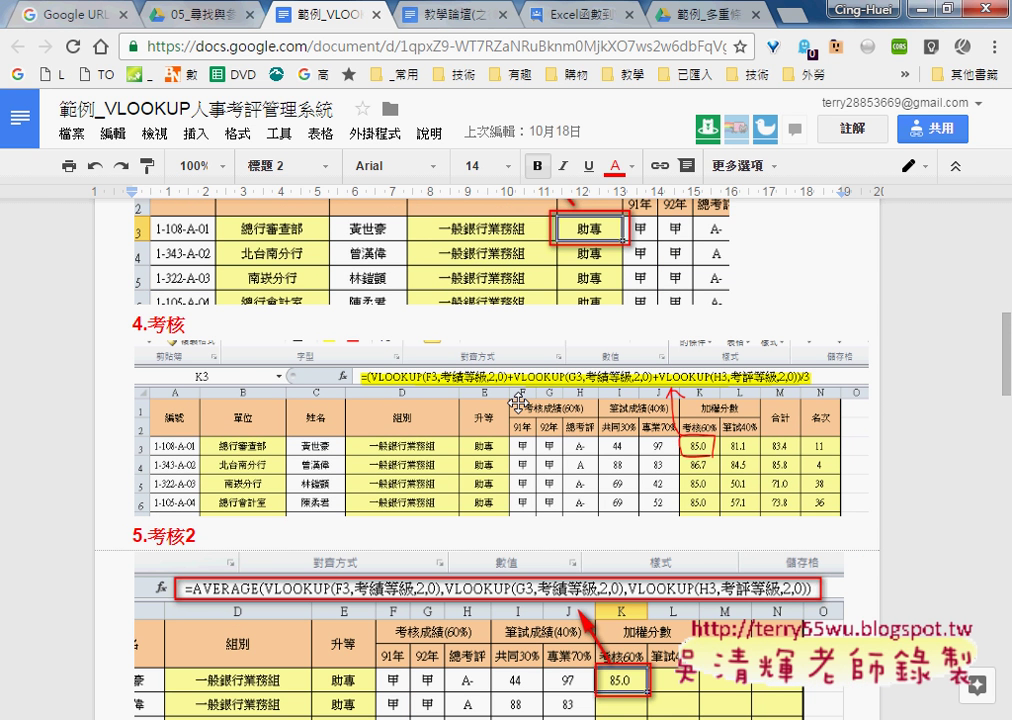
pyautogui.scroll(-1, 518, 402)
pyautogui.scroll(-2, 518, 402)
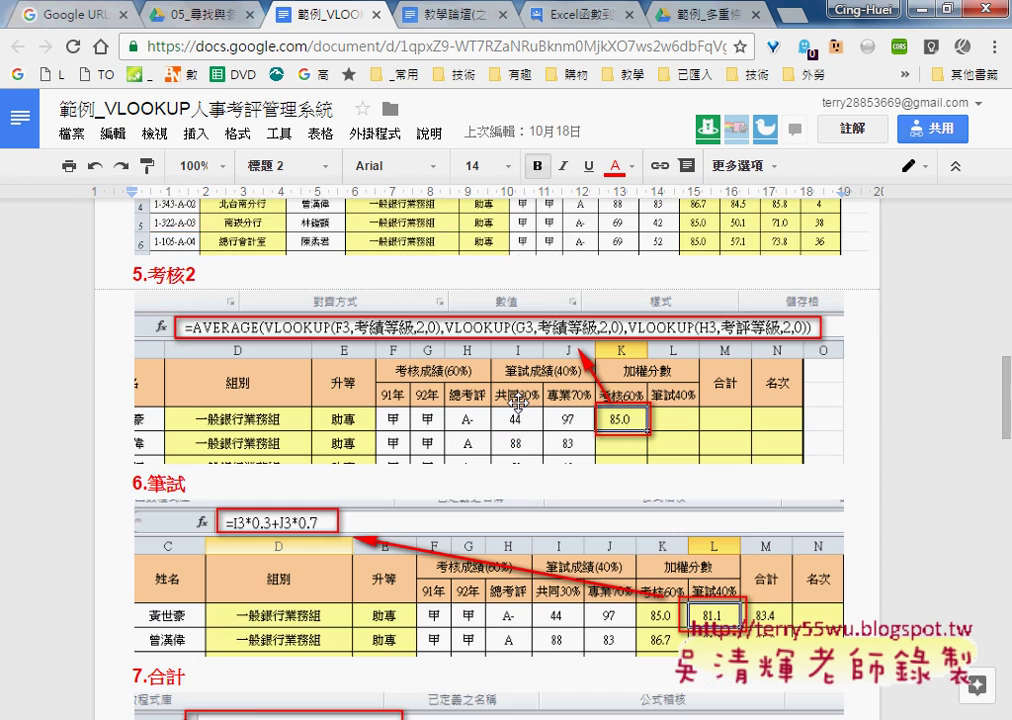
pyautogui.scroll(1, 518, 402)
pyautogui.scroll(1, 518, 402)
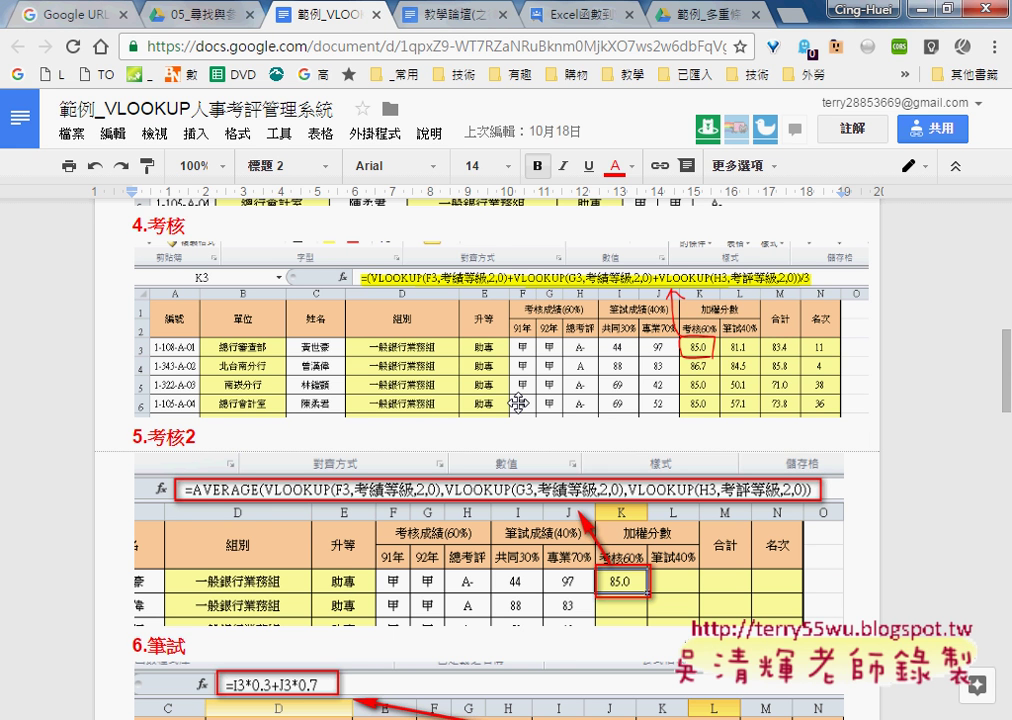
pyautogui.scroll(-1, 518, 402)
pyautogui.scroll(-1, 518, 402)
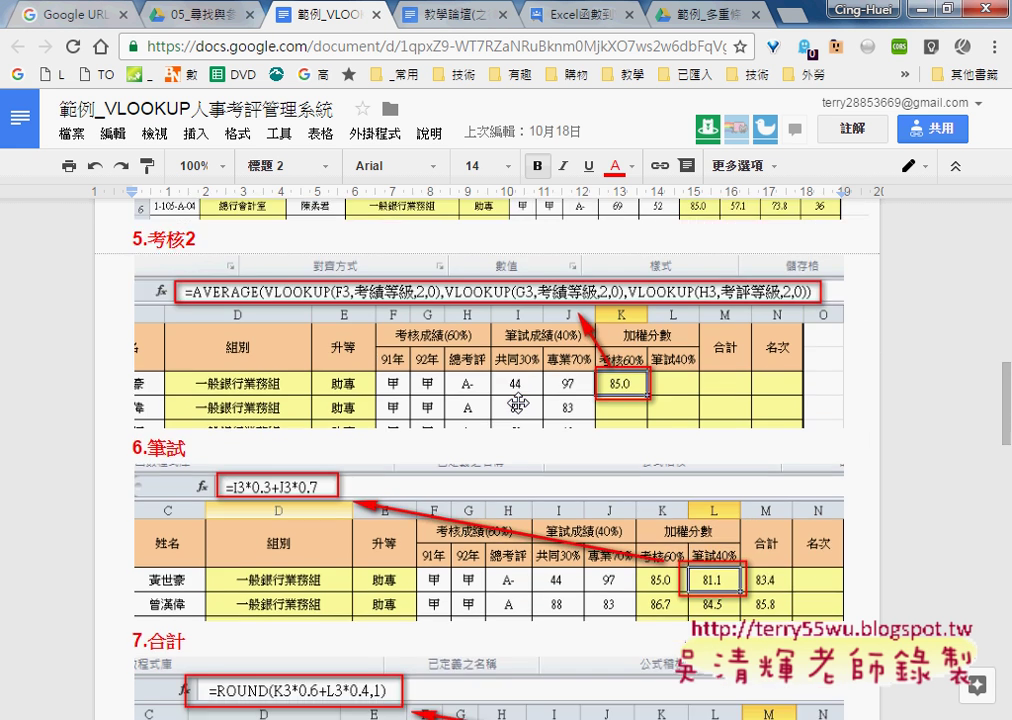
pyautogui.scroll(-1, 518, 402)
pyautogui.scroll(-1, 518, 402)
pyautogui.scroll(-1, 518, 402)
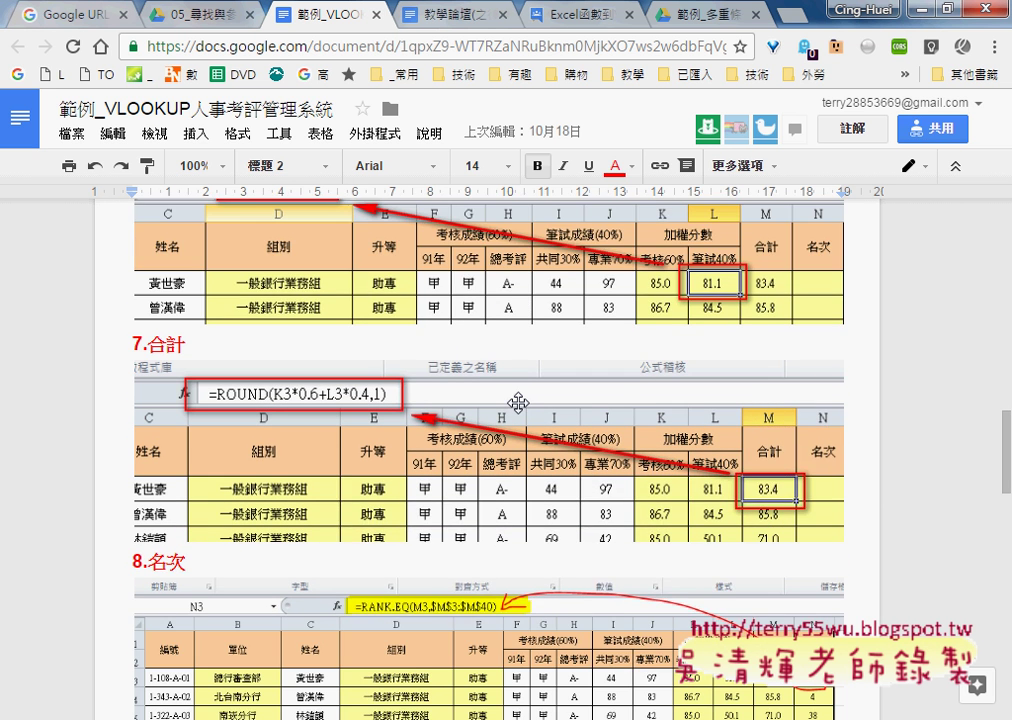
pyautogui.scroll(-1, 518, 402)
pyautogui.scroll(-1, 518, 402)
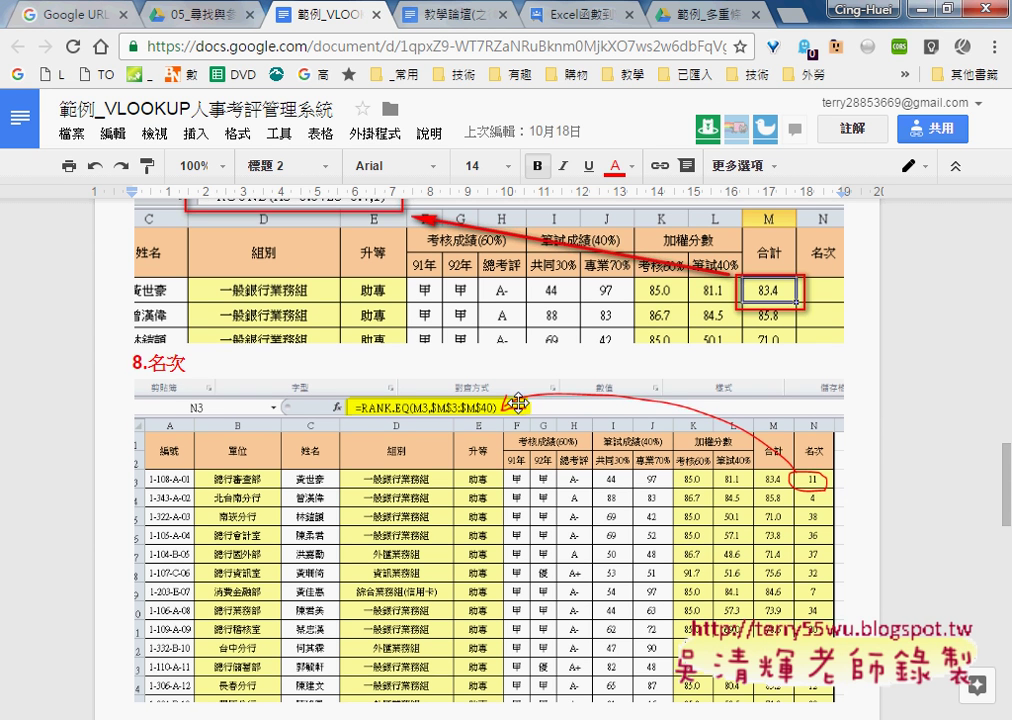
pyautogui.scroll(-1, 518, 402)
# Scroll through the Google Docs notes and dismiss the CCleaner update notice.
pyautogui.scroll(-1, 518, 402)
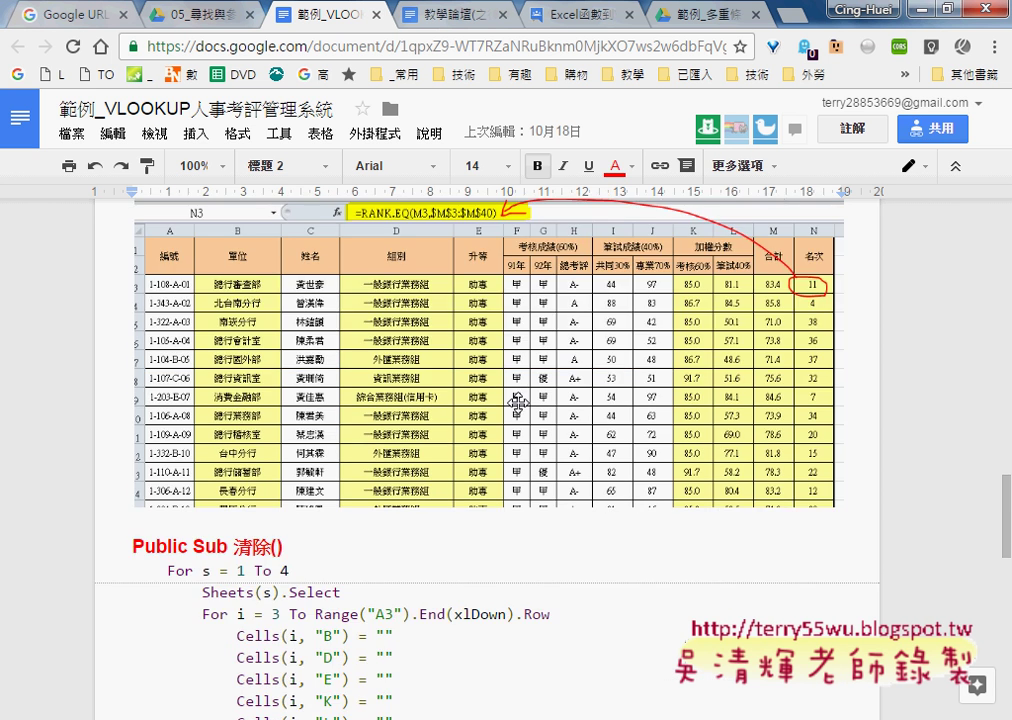
pyautogui.scroll(-3, 518, 402)
pyautogui.scroll(-1, 520, 403)
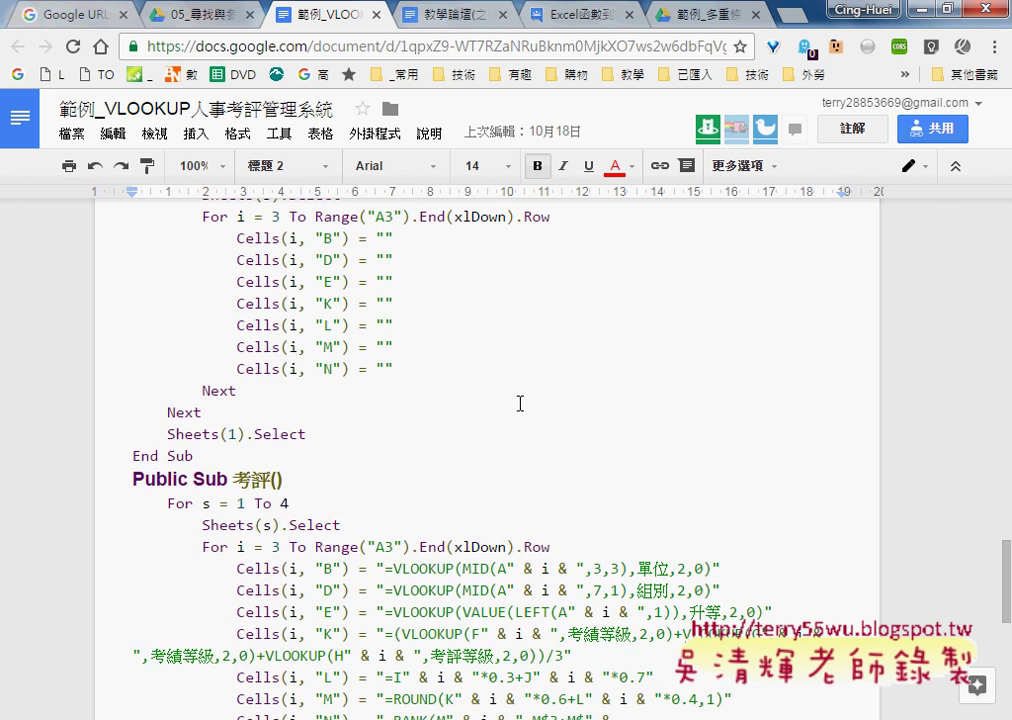
pyautogui.scroll(-1, 520, 403)
pyautogui.scroll(-1, 520, 403)
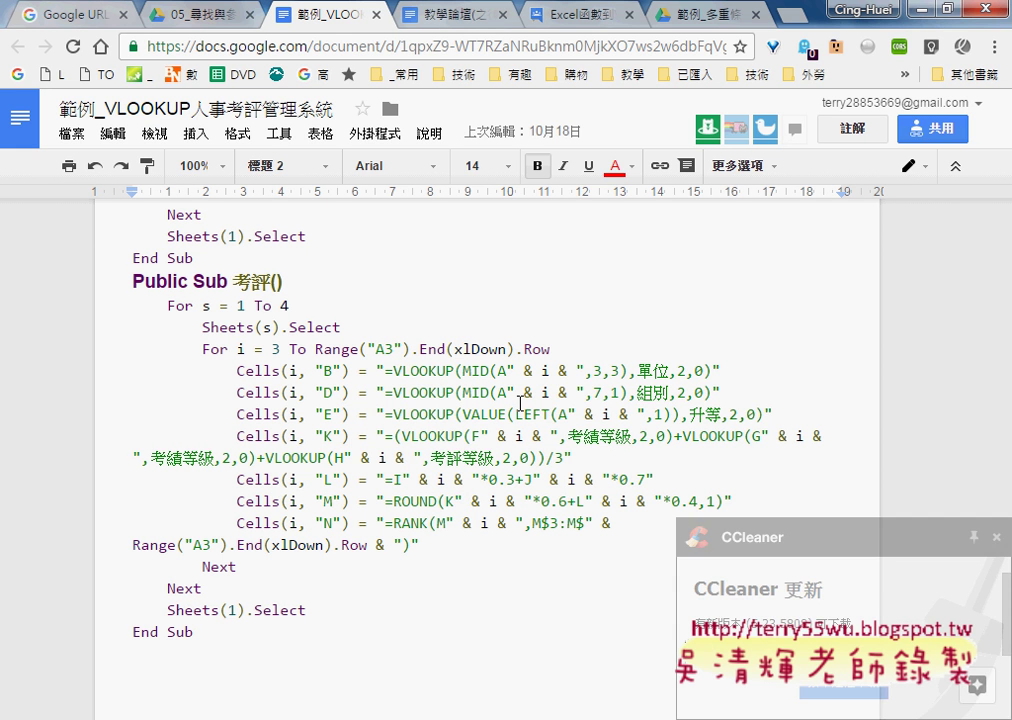
pyautogui.click(996, 537)
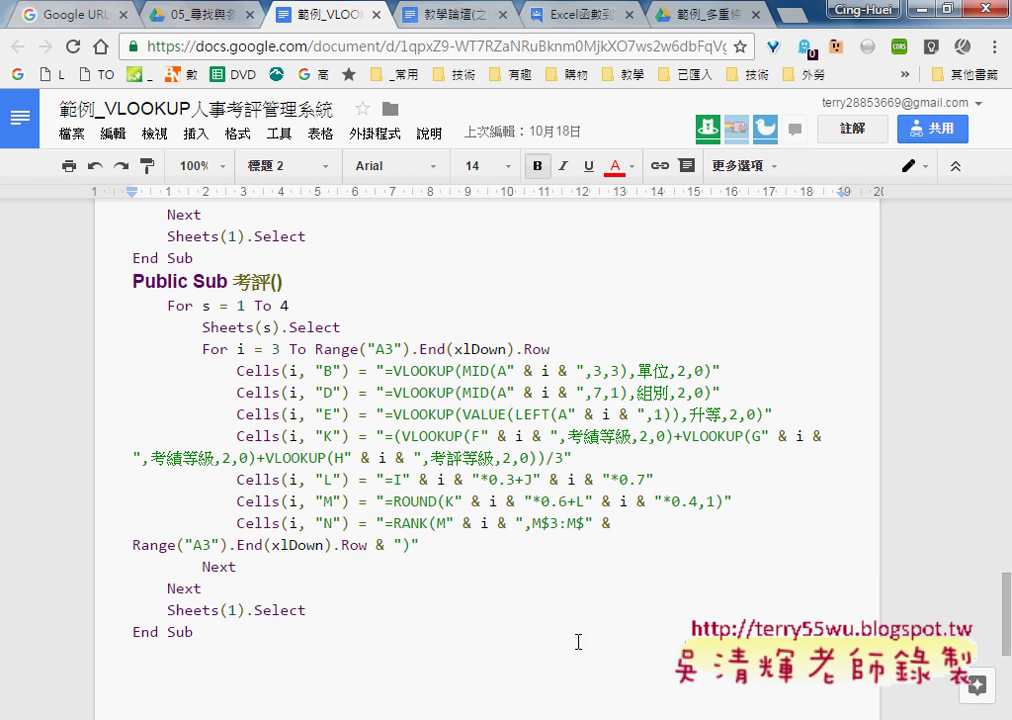
# Select the macro code from Public Sub 清除() through the final End Sub.
pyautogui.scroll(1, 395, 655)
pyautogui.scroll(3, 380, 652)
pyautogui.click(113, 280)
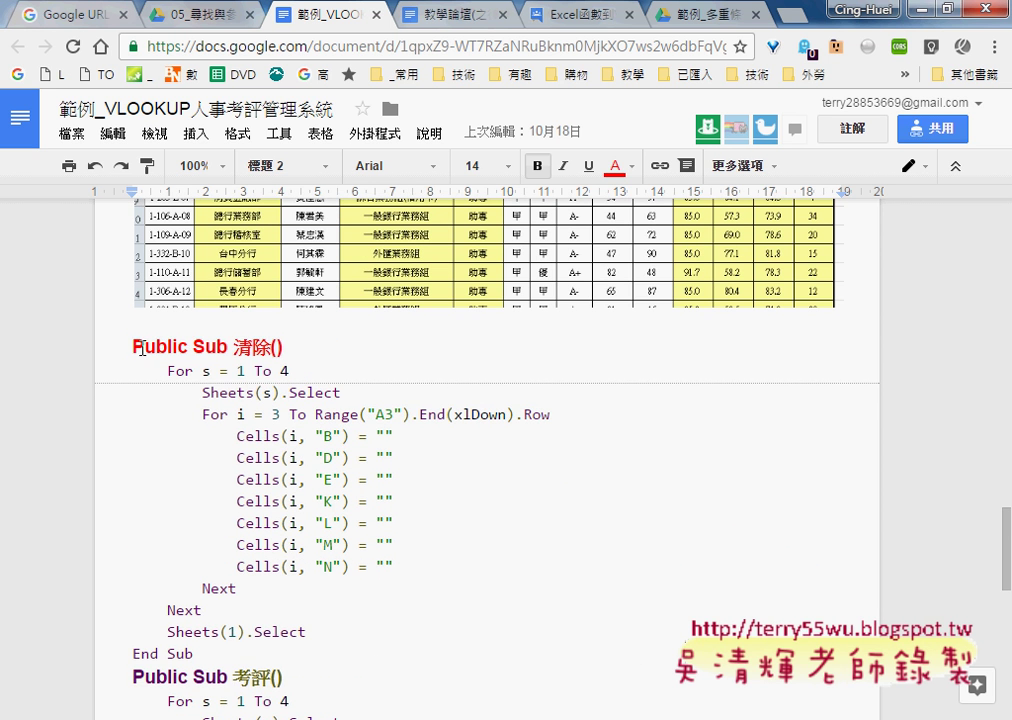
pyautogui.scroll(1, 199, 520)
pyautogui.scroll(-3, 199, 520)
pyautogui.scroll(-3, 221, 548)
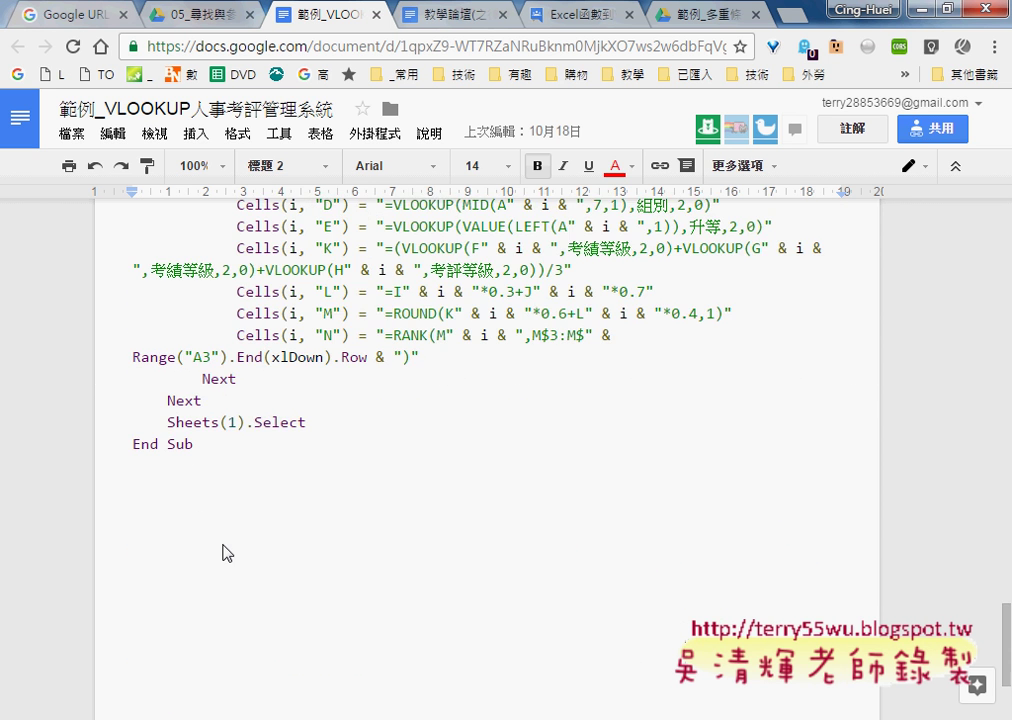
pyautogui.keyDown('shift'); pyautogui.click(210, 482); pyautogui.keyUp('shift')
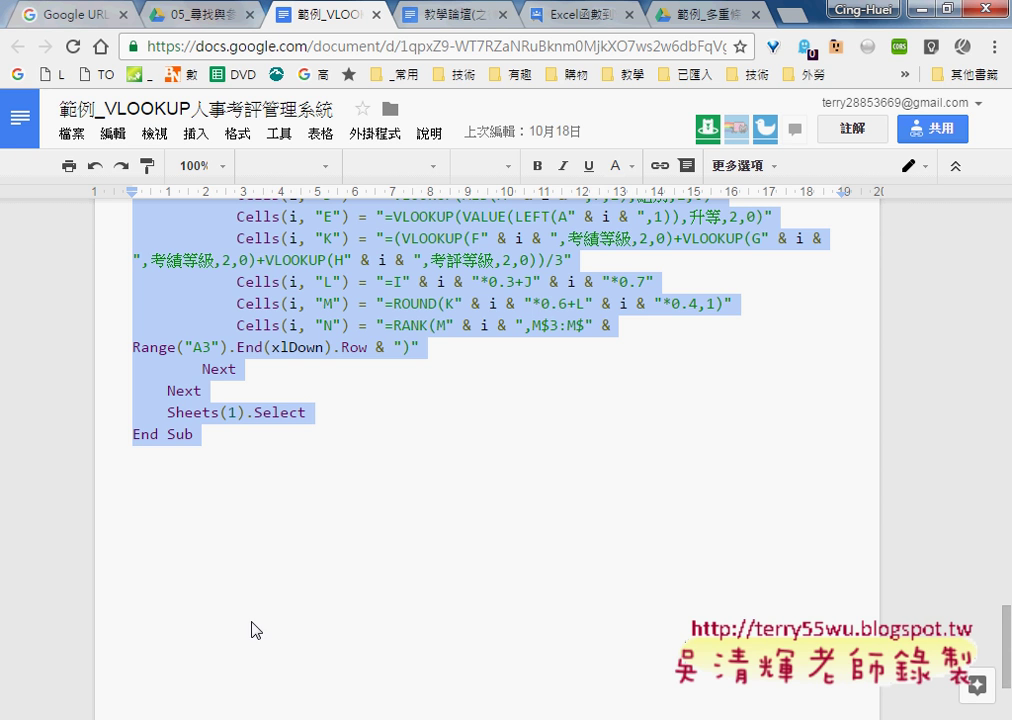